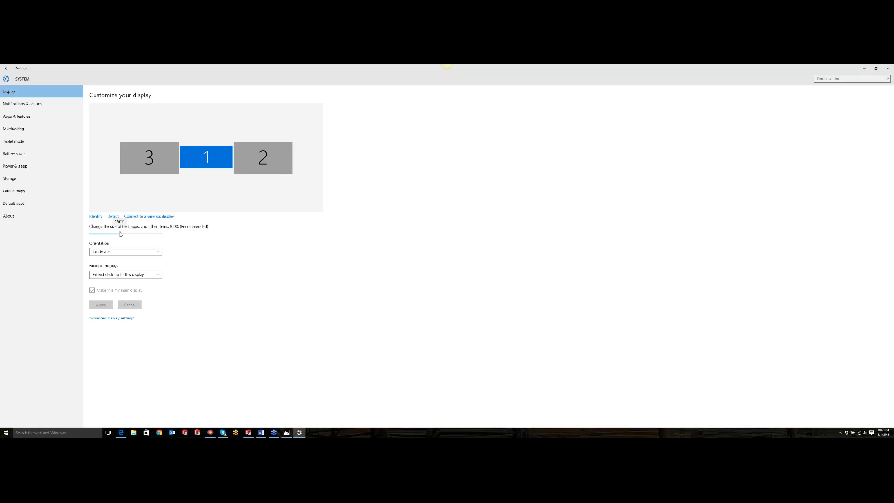
- Set the text and app scaling of display 1 to 150% and close the display settings
drag(119, 234, 119, 233)
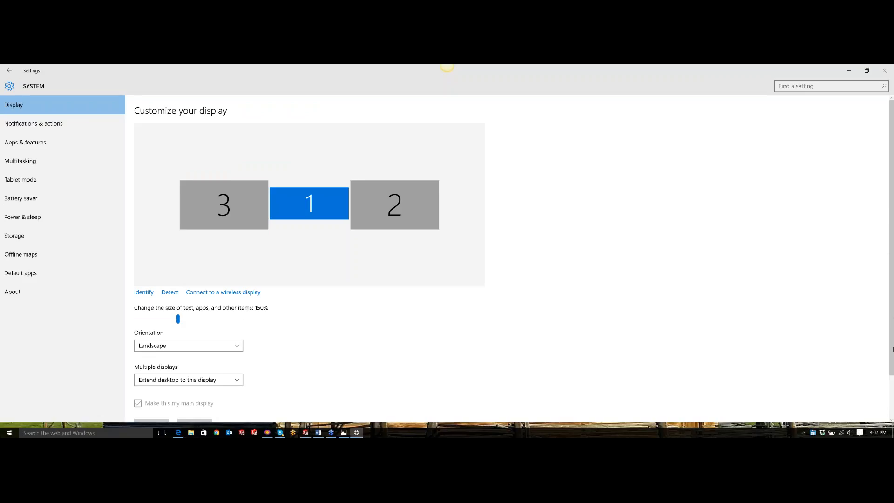
drag(890, 350, 890, 394)
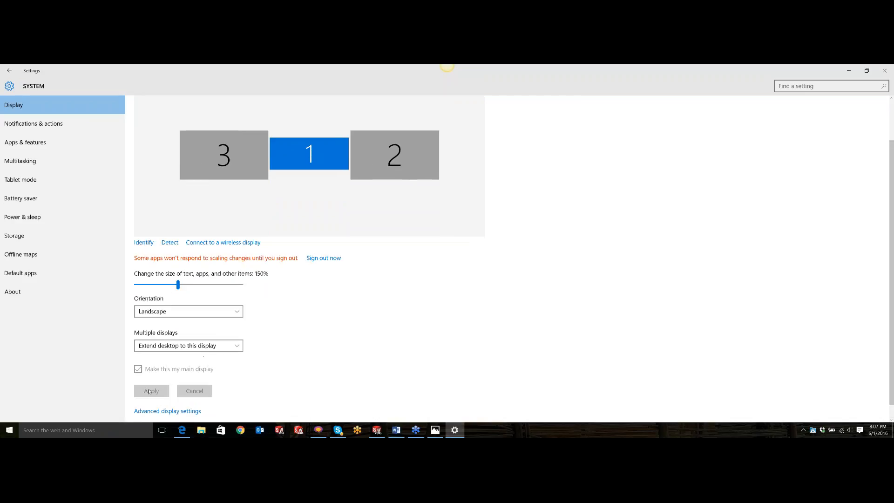
click(883, 70)
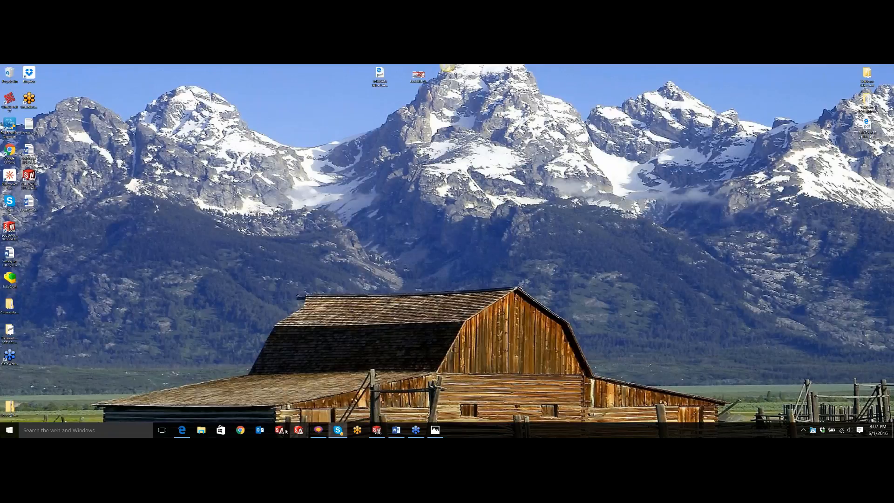
- Switch to SOLIDWORKS and review the default tool table choices in the SolidCAM settings
click(377, 430)
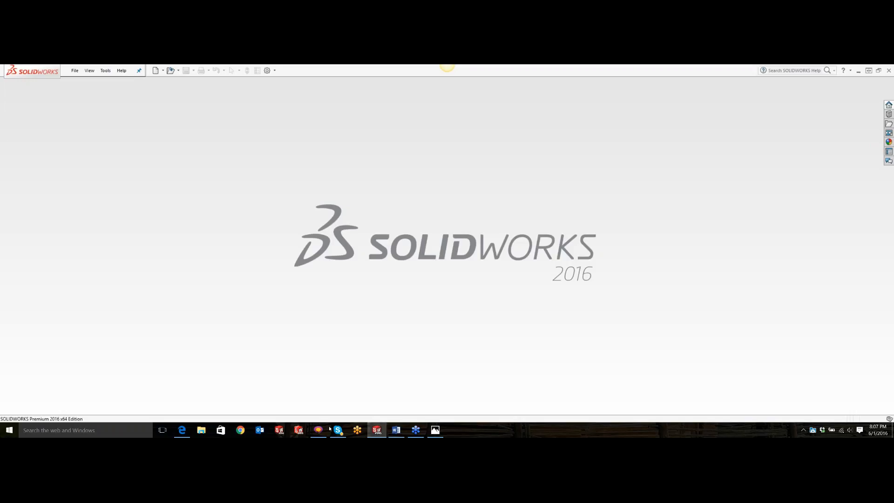
click(392, 435)
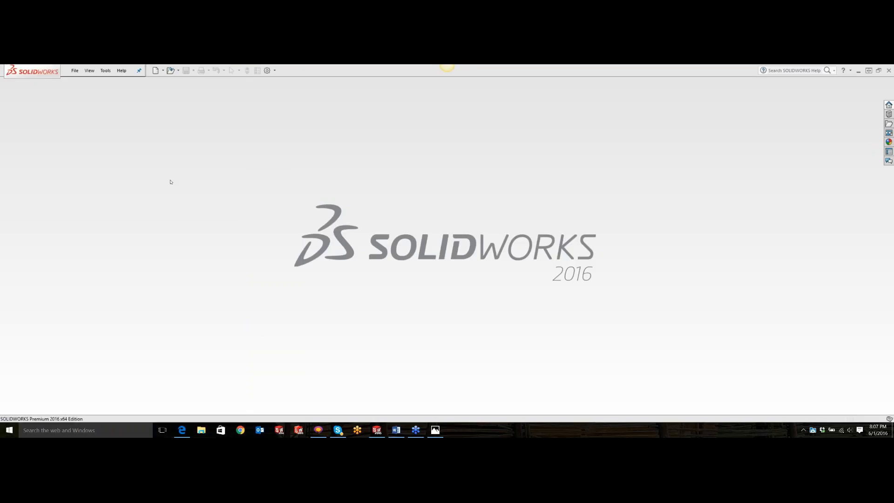
click(105, 70)
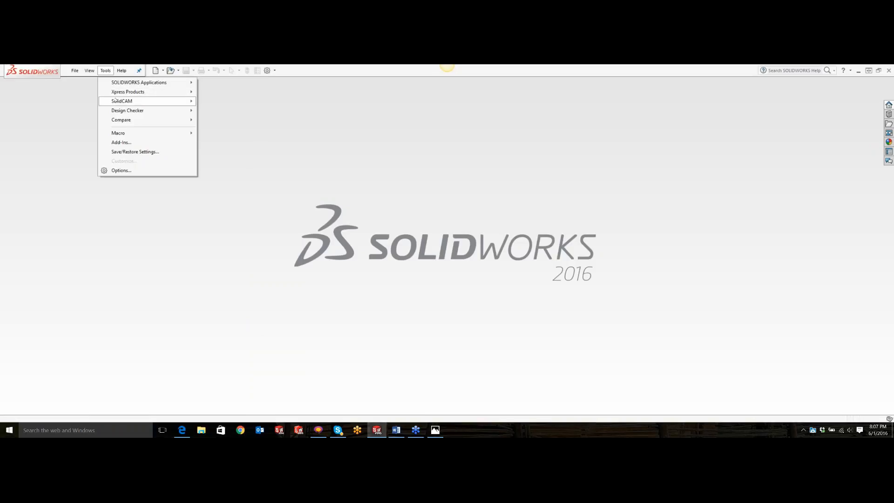
mouse_move(115, 100)
click(271, 215)
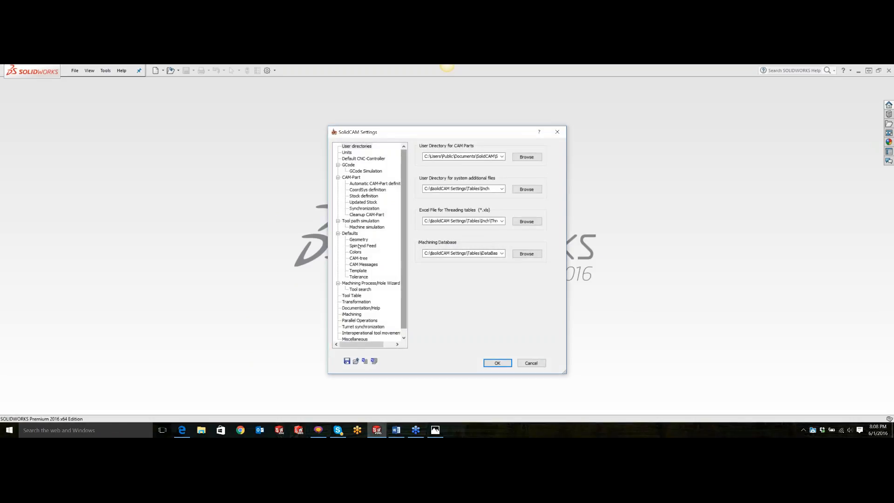
click(353, 296)
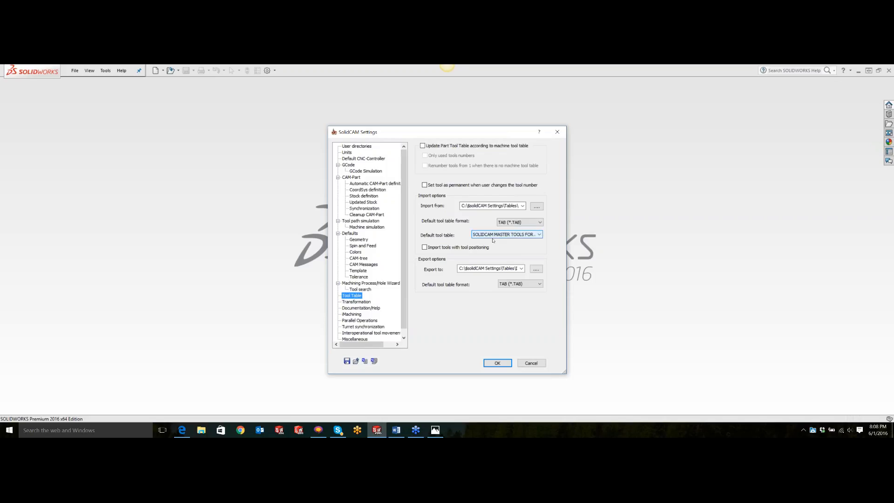
click(519, 235)
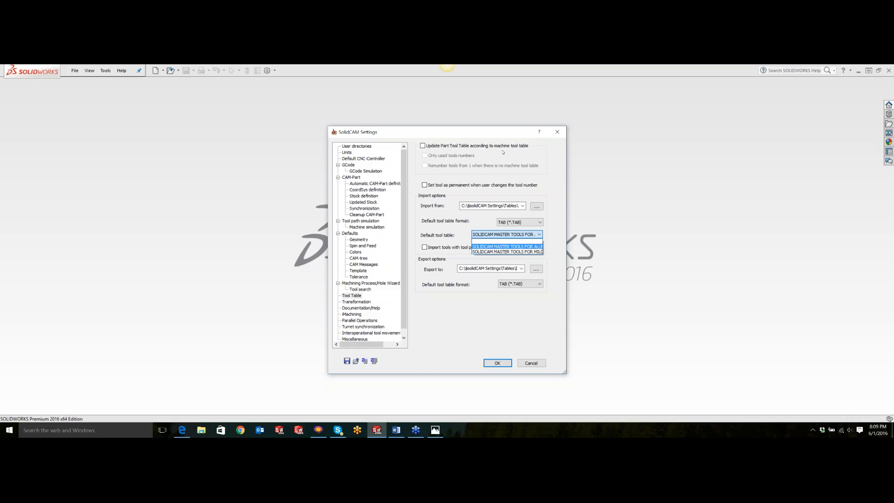
click(485, 362)
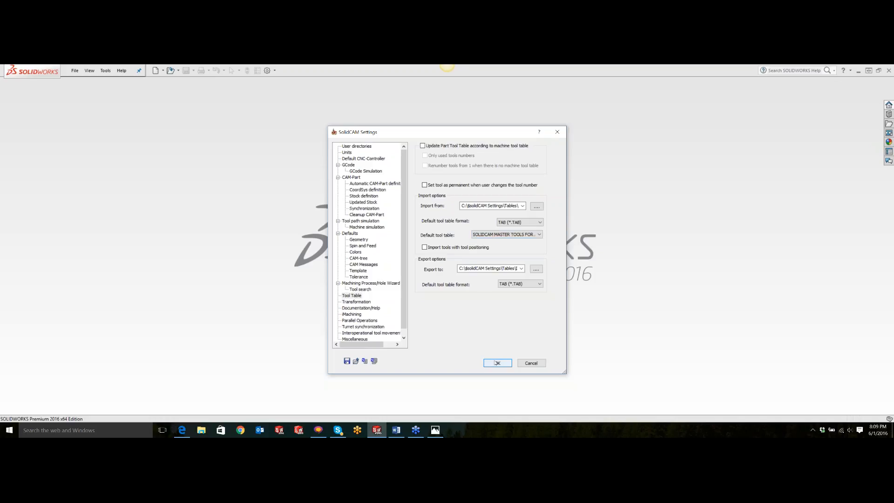
click(496, 362)
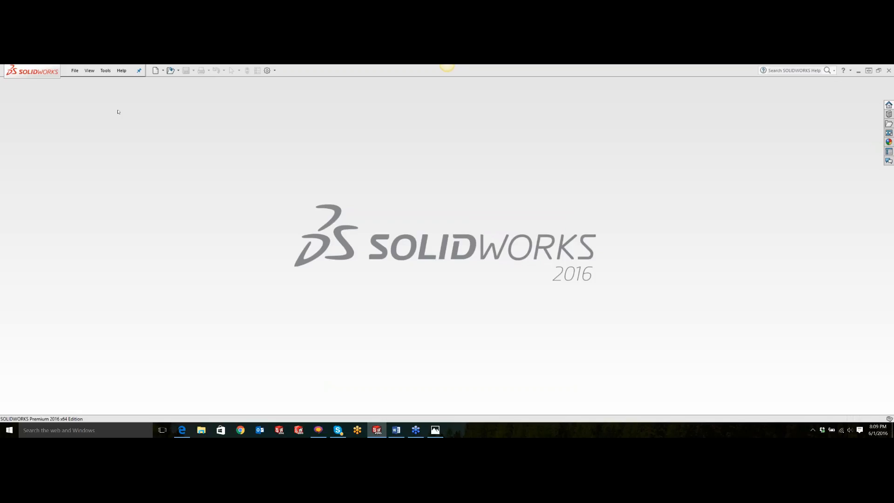
- Create a SolidCAM milling tool library named "class lib" with VF-3 as the related machine
click(106, 70)
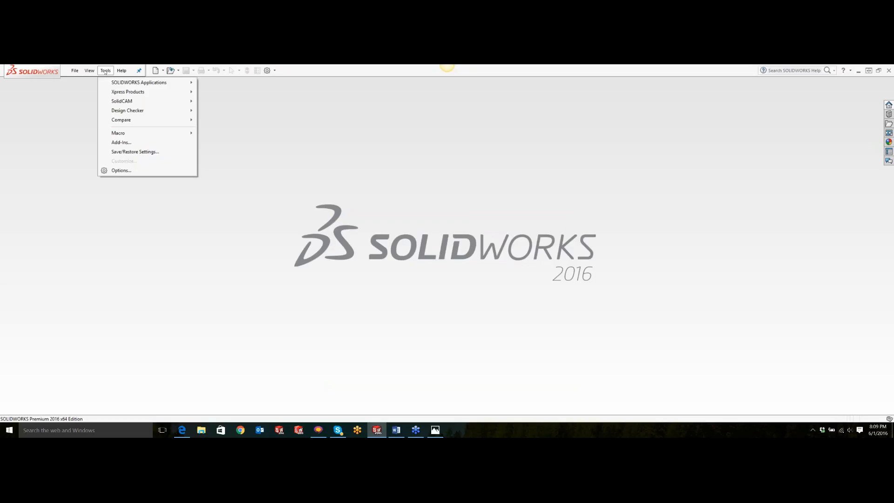
mouse_move(115, 101)
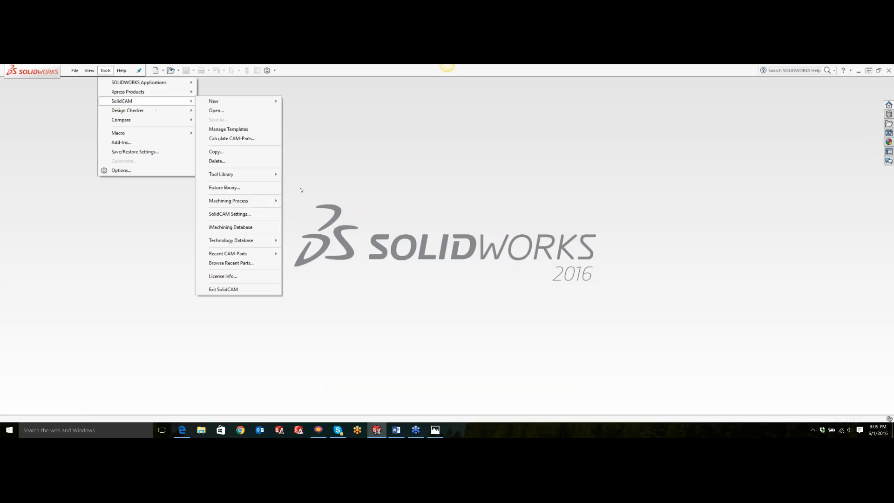
mouse_move(246, 176)
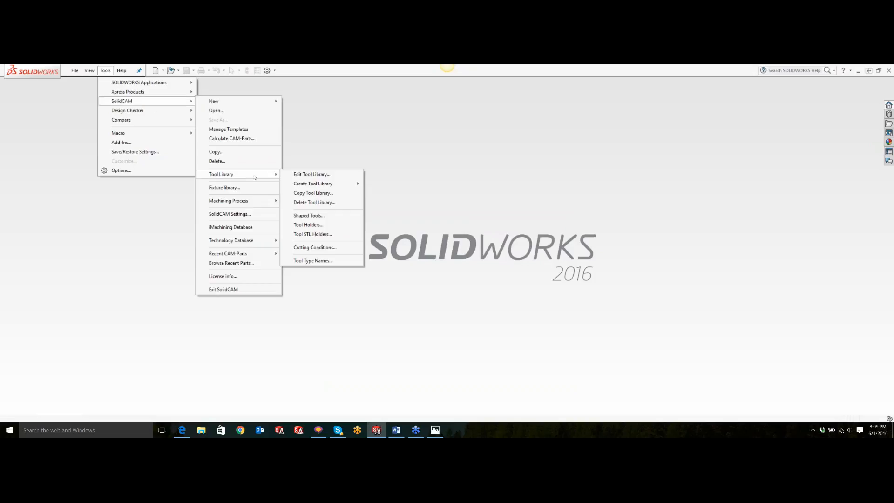
mouse_move(310, 187)
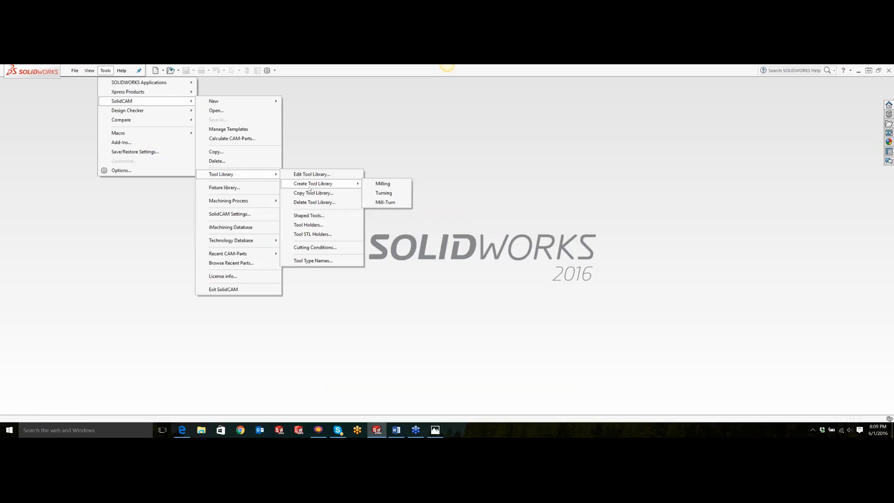
click(393, 187)
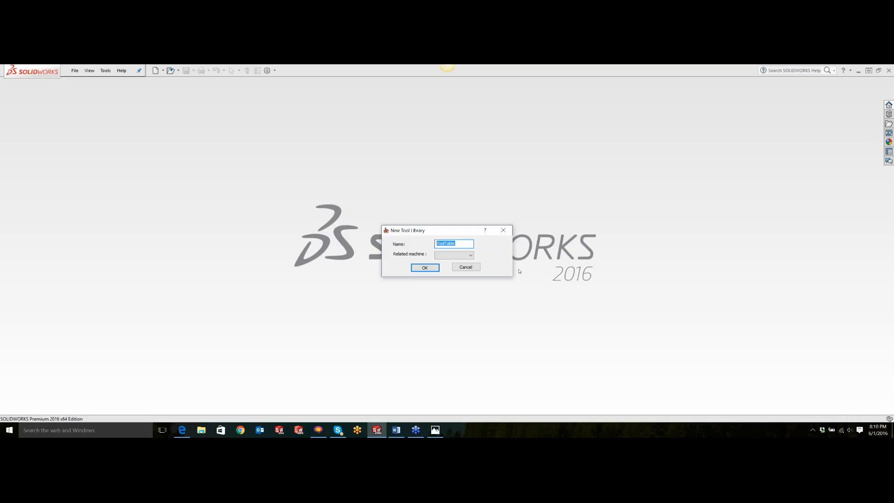
text(class lib)
click(457, 256)
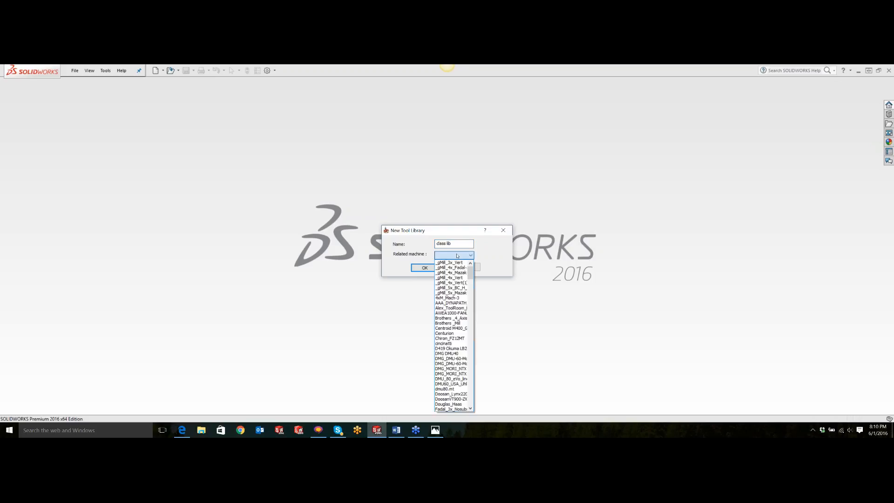
drag(470, 269, 470, 400)
click(450, 394)
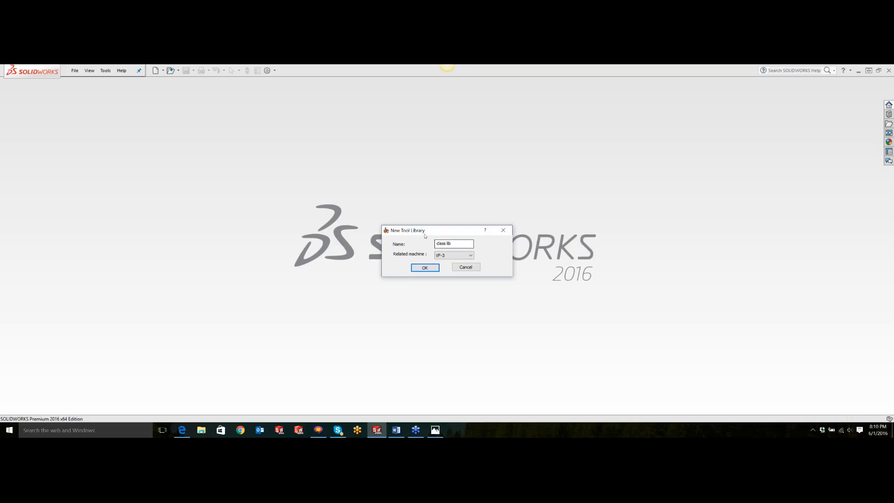
click(424, 267)
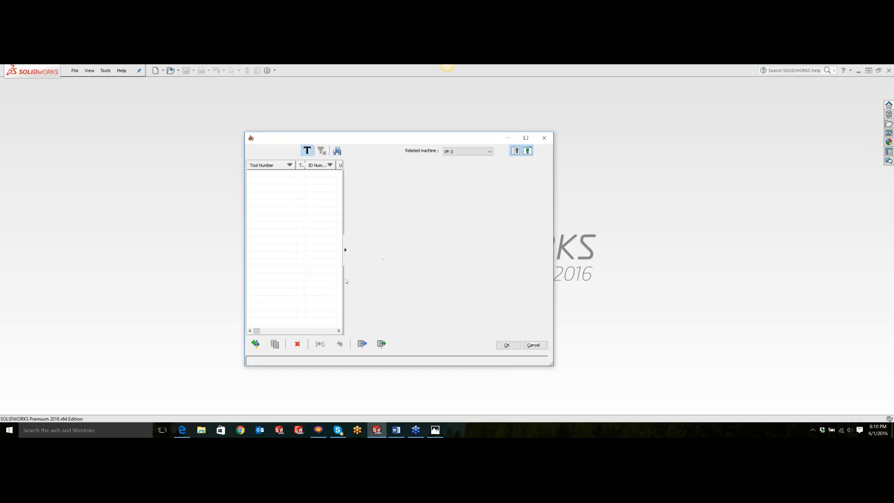
- Enlarge the tool library window and its tool list, and add an End Mill as the first tool
drag(346, 282, 431, 282)
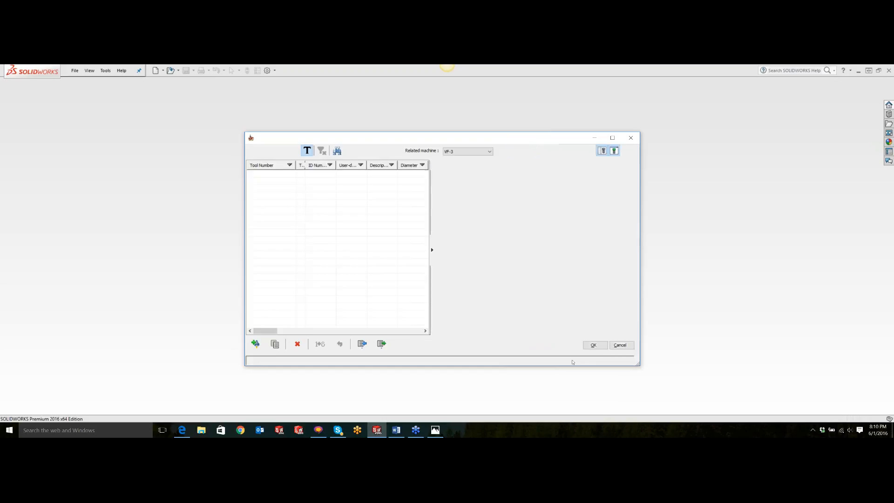
drag(638, 367, 744, 385)
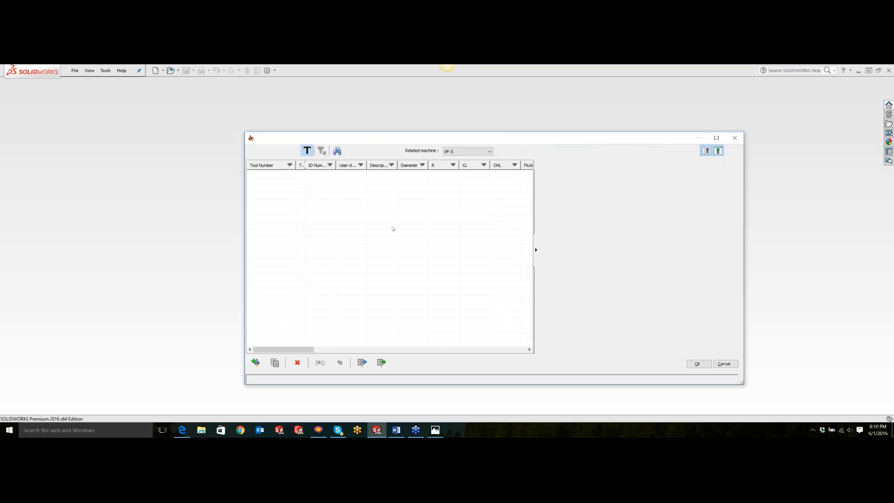
click(255, 362)
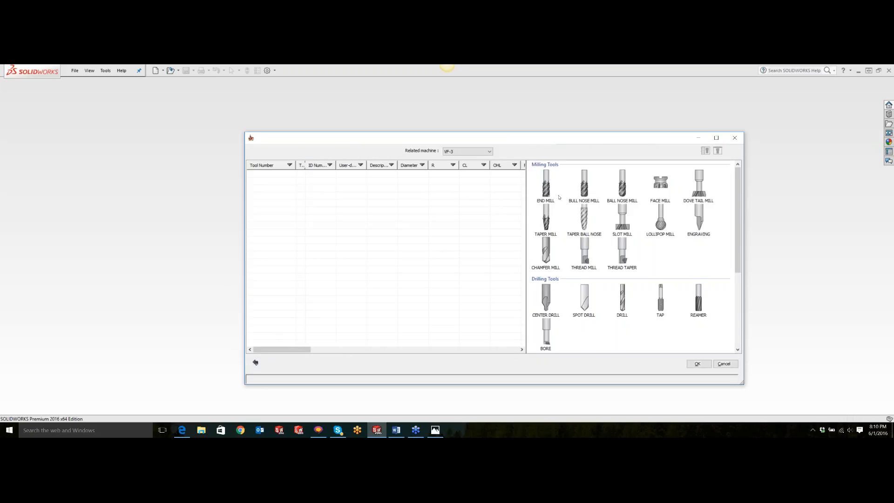
click(255, 363)
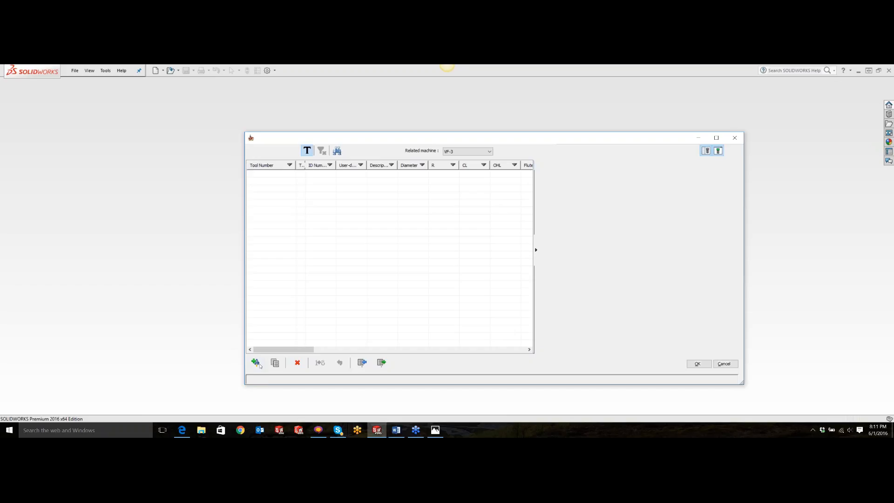
click(255, 363)
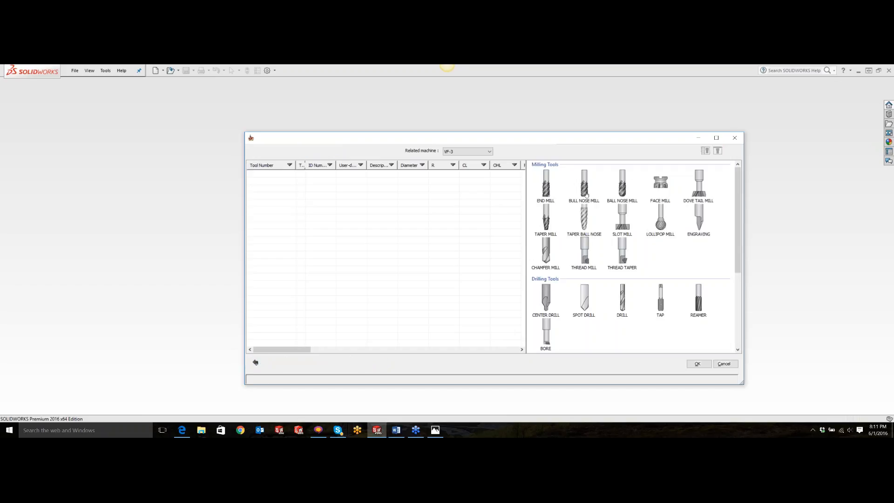
double_click(545, 184)
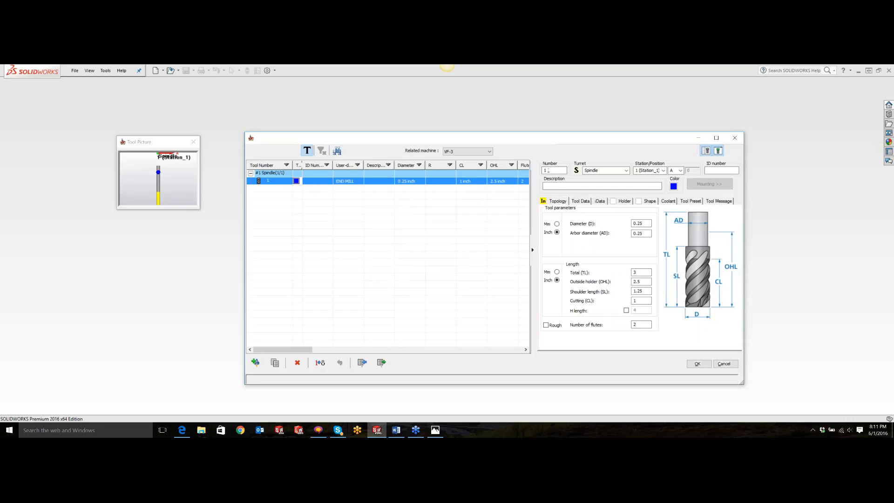
- Examine the end mill's turret options, keeping Spindle, and its ID number and description fields
click(608, 171)
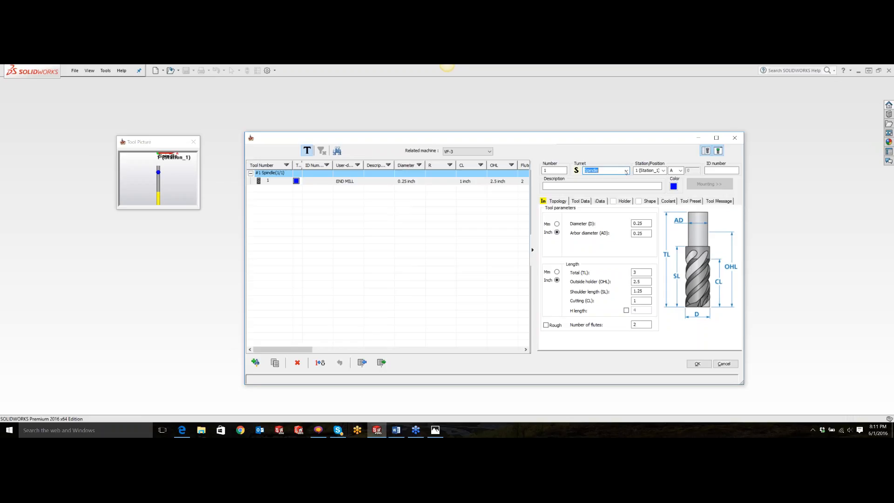
click(626, 171)
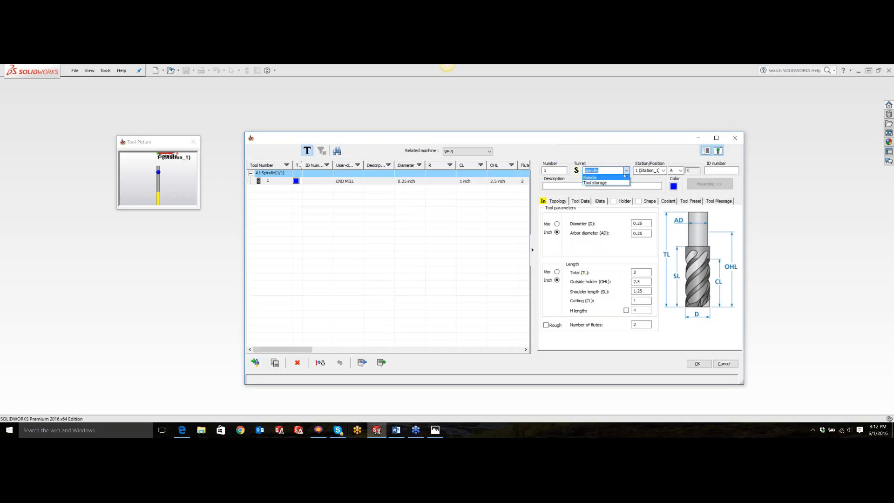
click(612, 177)
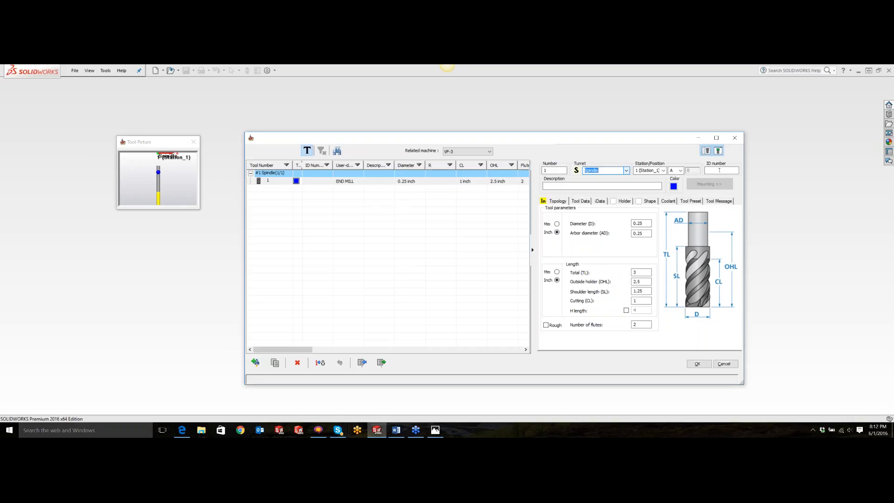
click(719, 170)
click(569, 185)
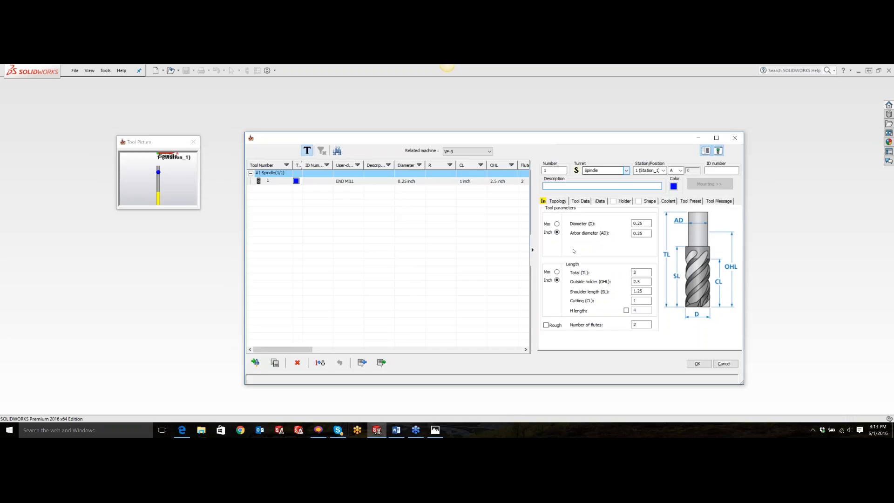
- Set the end mill's diameter to 0.5 inch and check its arbor diameter and total length
click(642, 223)
text(0.5)
click(633, 233)
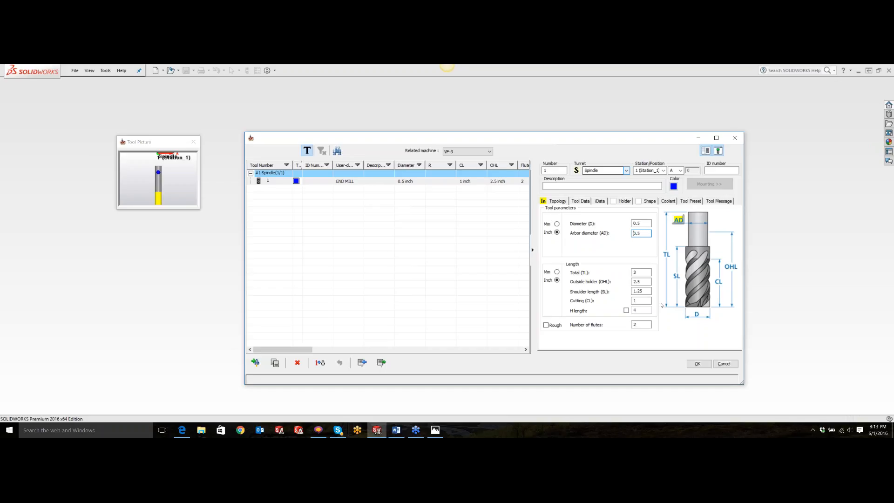
click(640, 271)
double_click(640, 272)
double_click(638, 224)
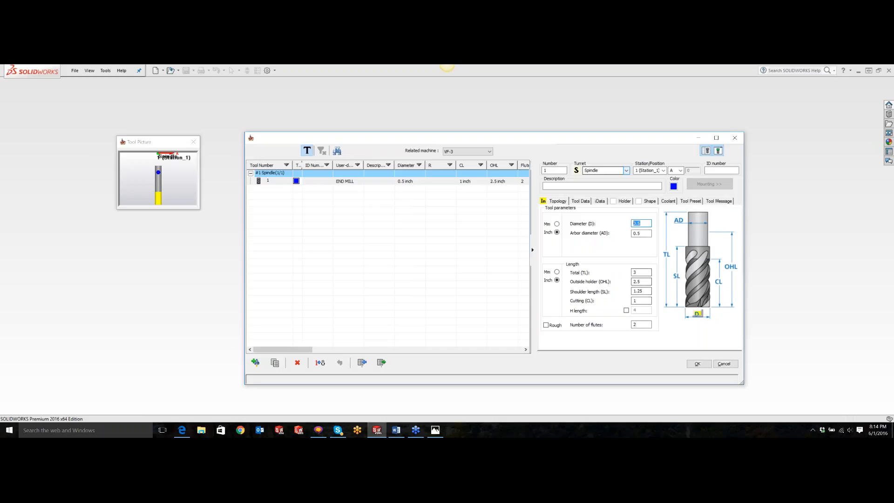
- Go through the end mill's length parameters and set its number of flutes to 4
click(643, 270)
click(641, 282)
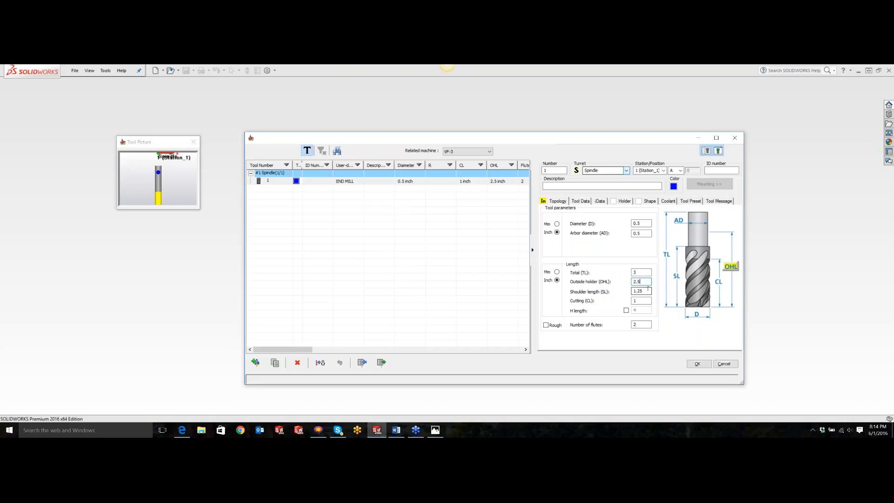
click(647, 289)
click(642, 301)
click(642, 324)
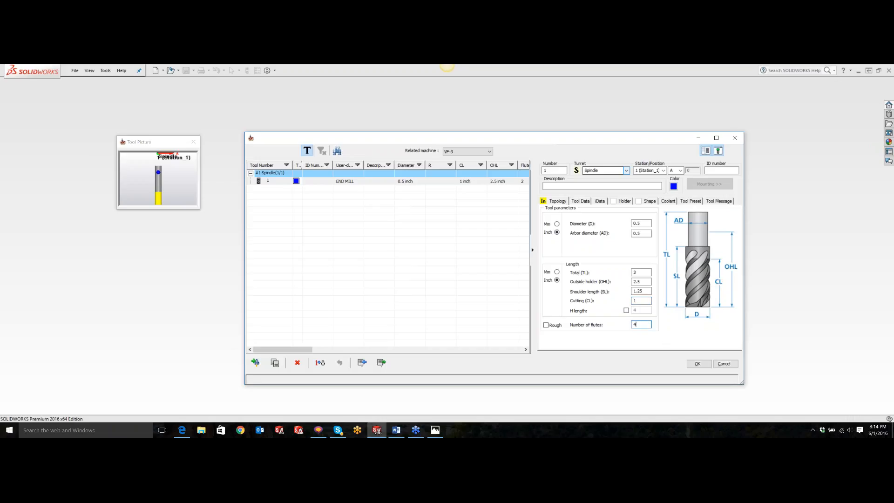
- Toggle the tool preview off and on, and stretch the Tool Picture window taller to show the whole end mill
click(719, 151)
click(718, 151)
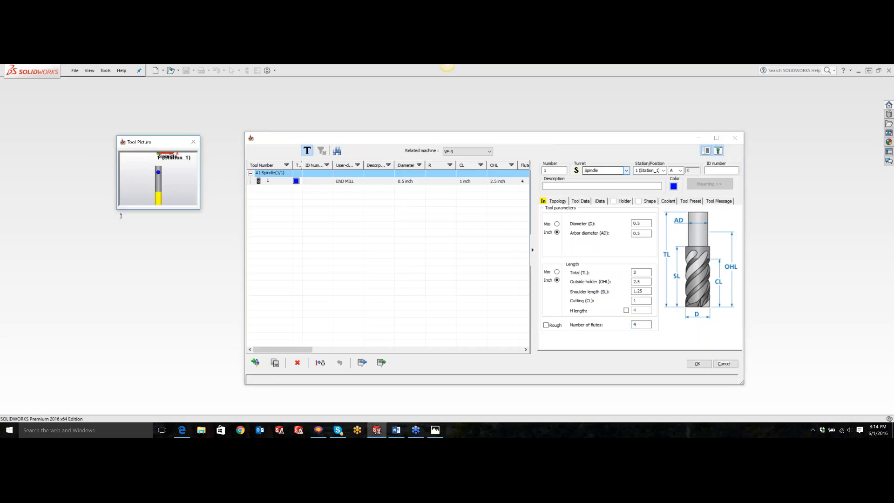
drag(121, 213, 120, 364)
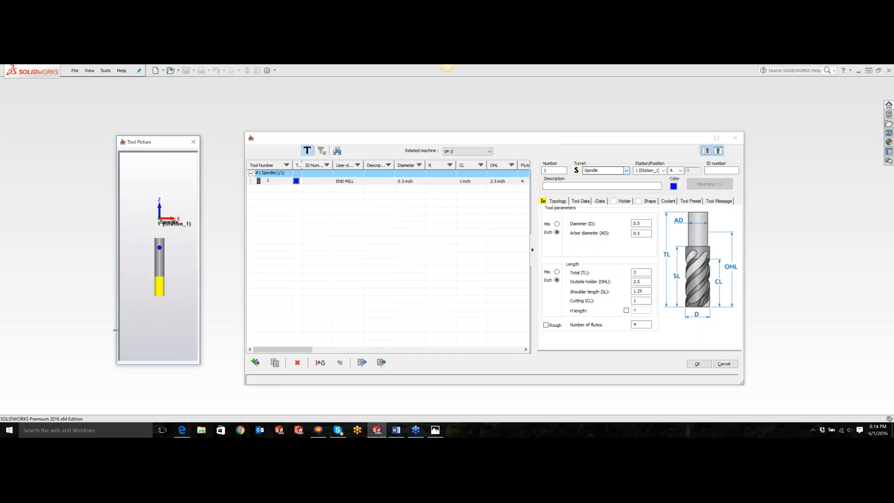
- Widen the Tool Picture window and review the end mill's feed and spin data, including its cutting conditions table
drag(116, 330, 25, 308)
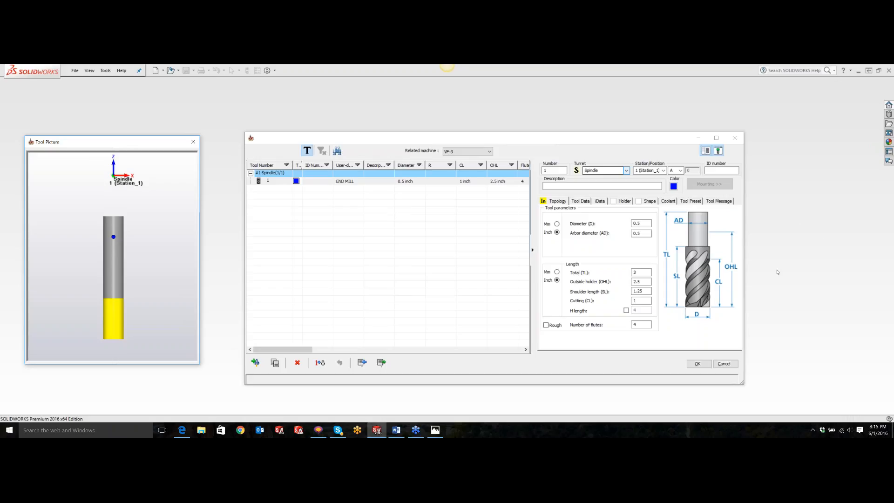
click(579, 200)
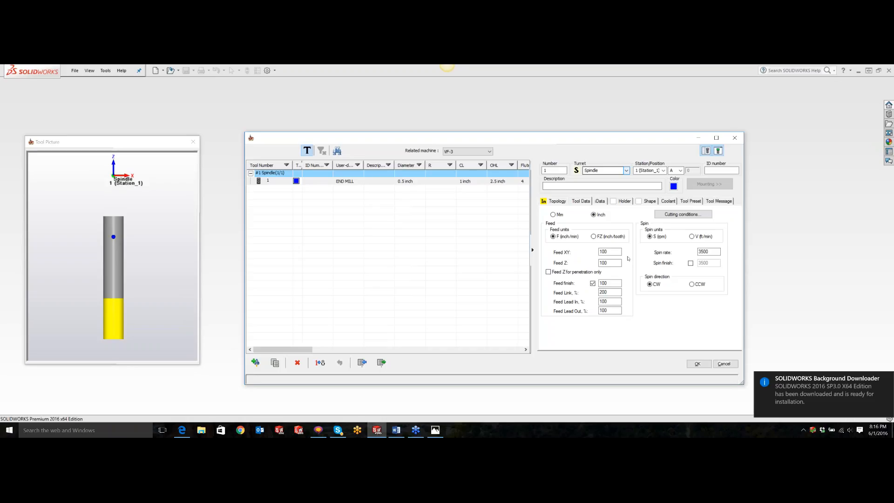
click(613, 252)
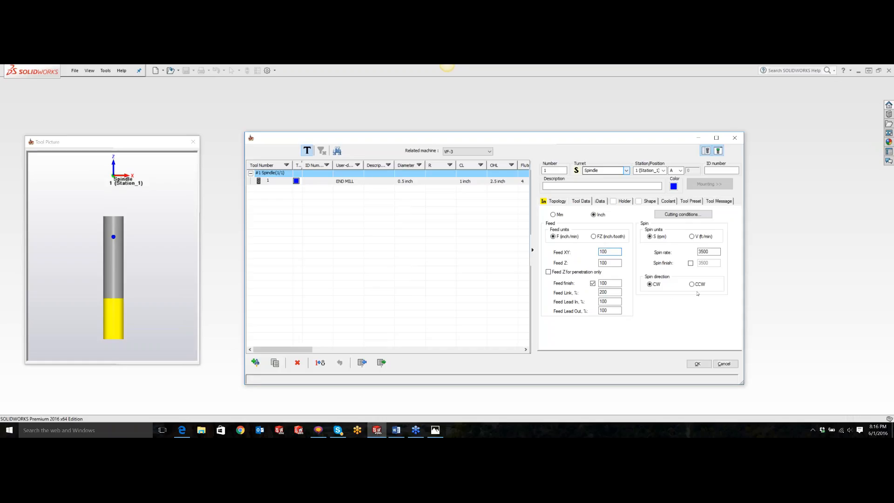
click(683, 214)
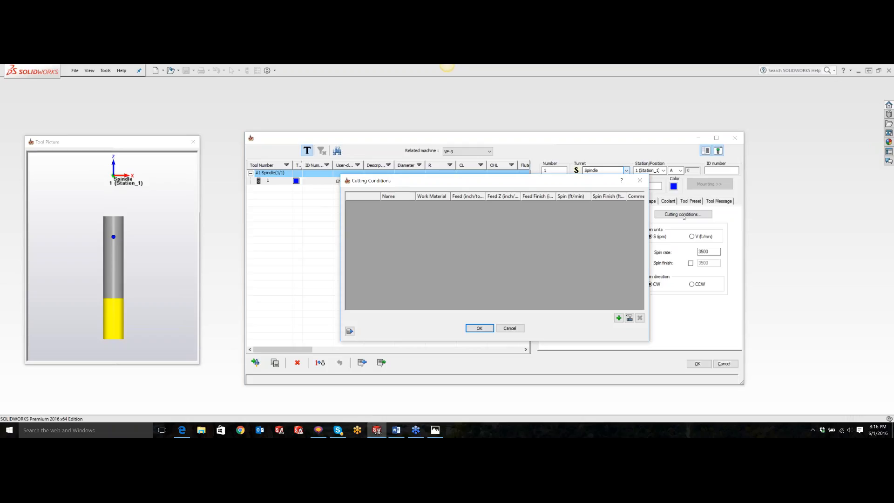
click(640, 181)
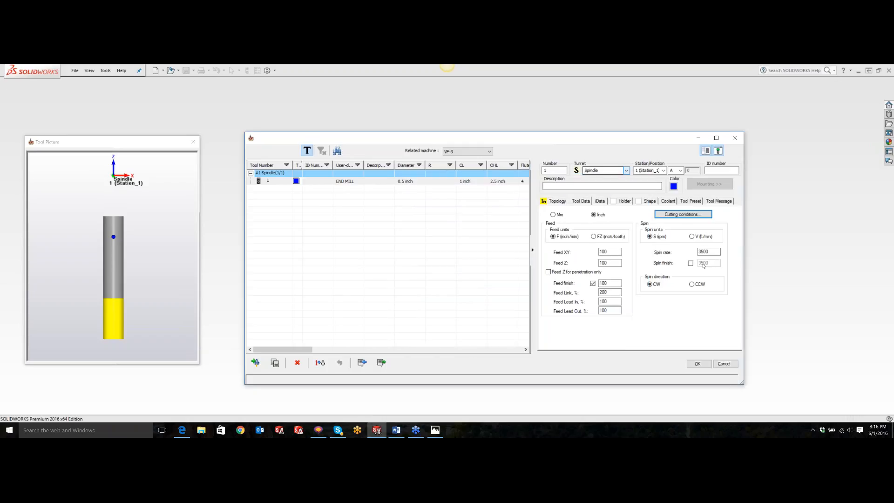
- Examine the end mill's iData settings, going through the tool material and helical angle options
click(600, 200)
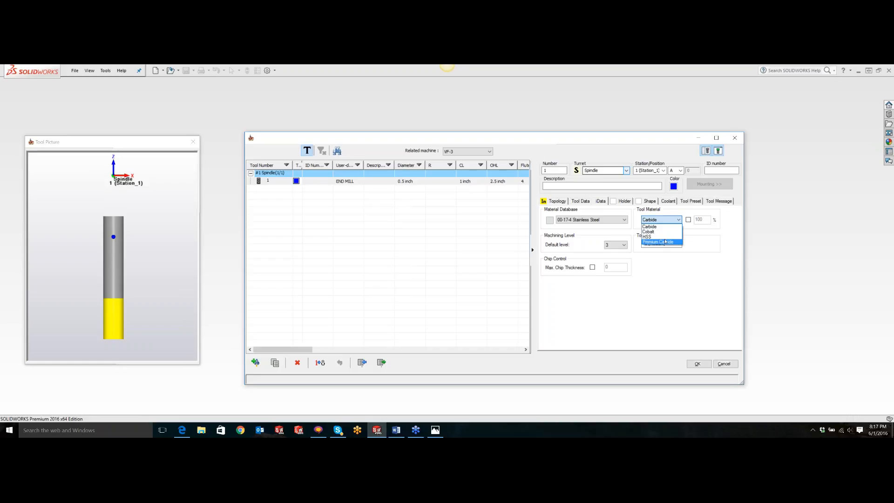
click(721, 278)
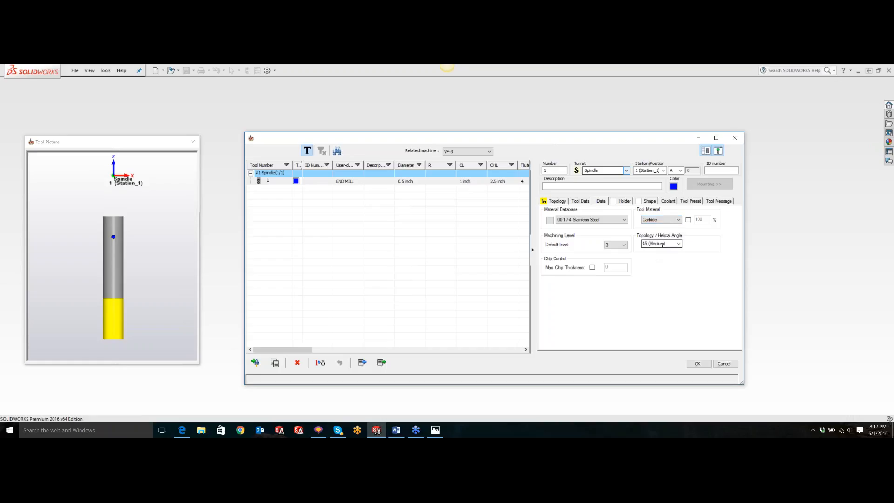
click(678, 244)
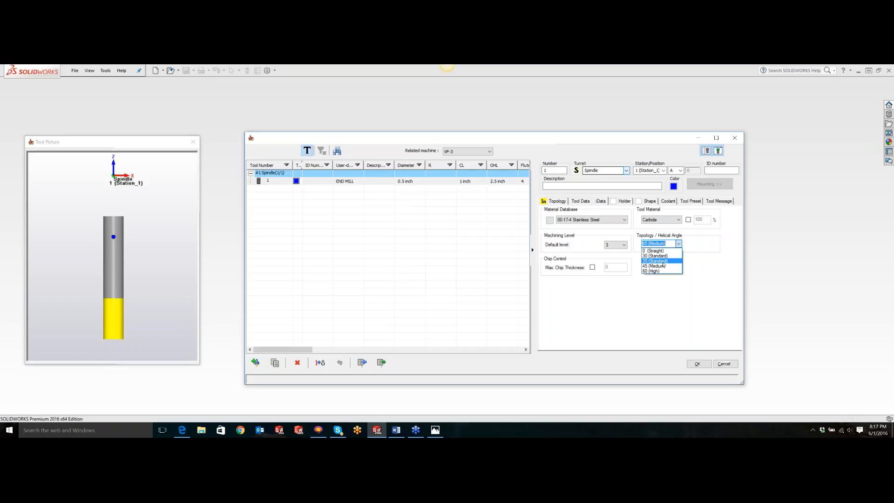
- Try a custom helical angle of 40 for the end mill and return it to 45 (Medium)
click(668, 243)
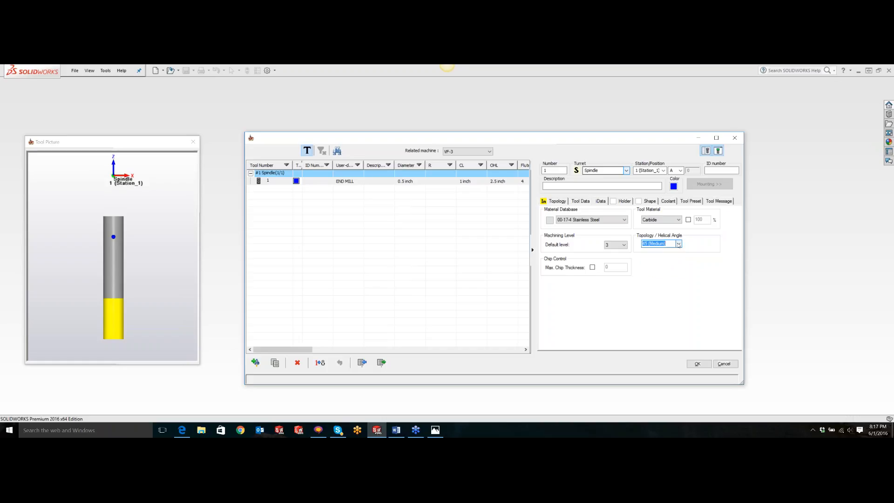
text(40)
click(678, 244)
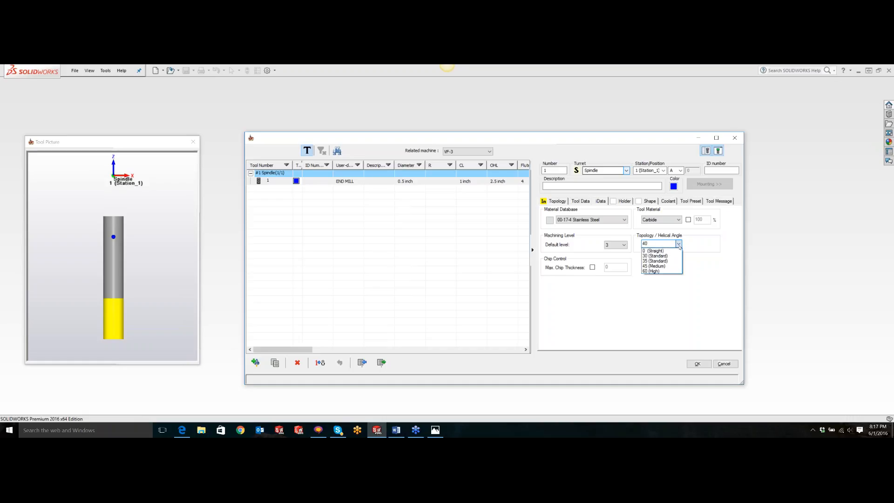
click(657, 265)
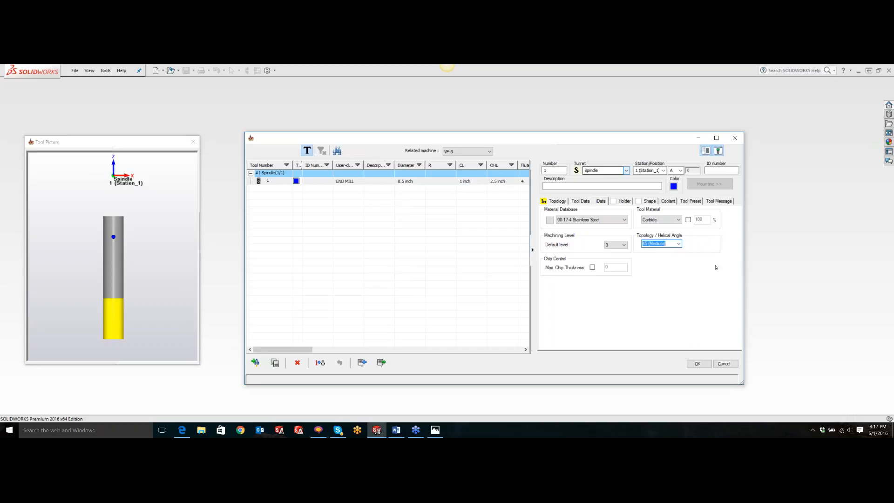
- Assign the 1.75" Long holder from the 1/2" Endmill group to the end mill
click(623, 201)
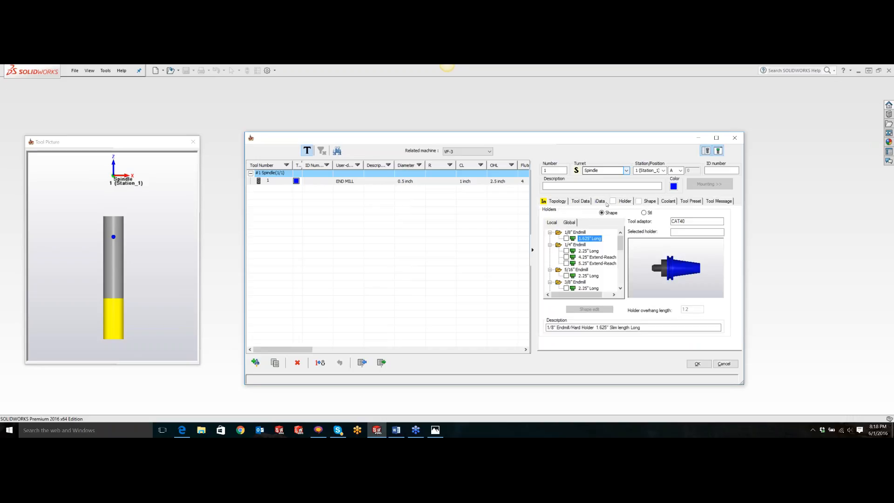
mouse_move(620, 243)
mouse_down()
mouse_move(620, 285)
mouse_move(620, 241)
mouse_up()
drag(620, 246, 621, 253)
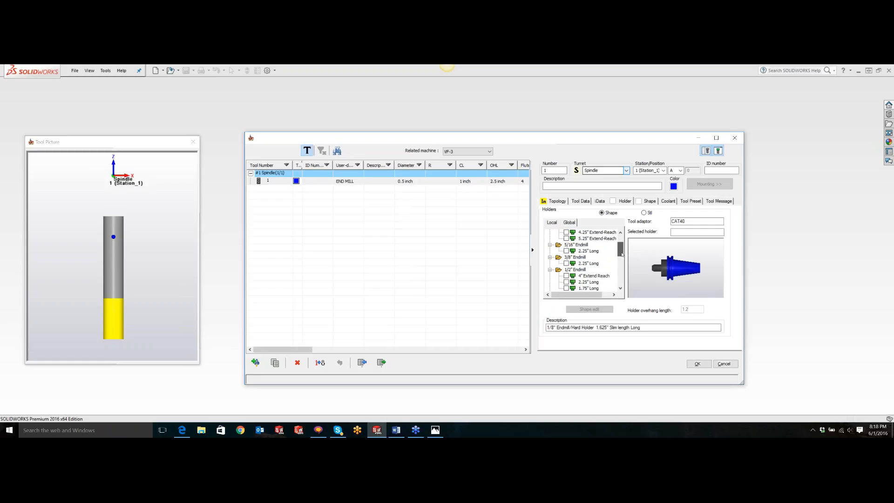
click(566, 288)
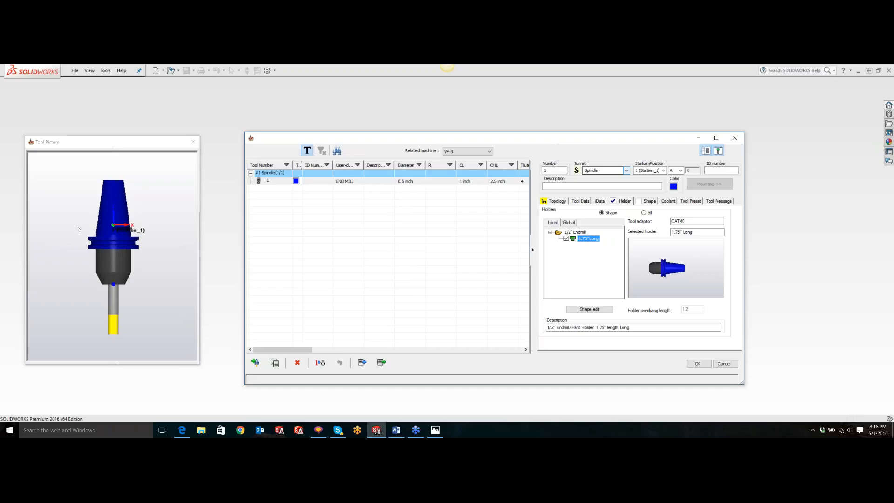
- Examine the assigned holder's shape definition with its cone and cylinder parameters, and leave it without making edits
click(589, 310)
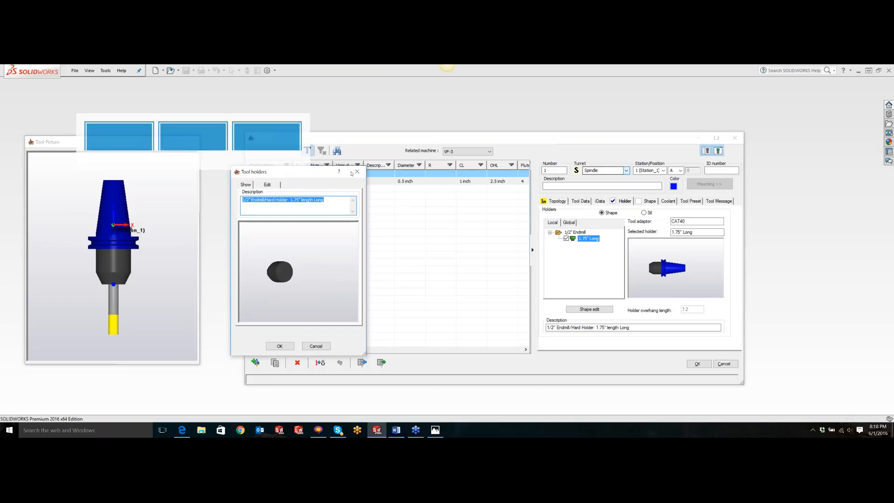
drag(280, 171, 433, 161)
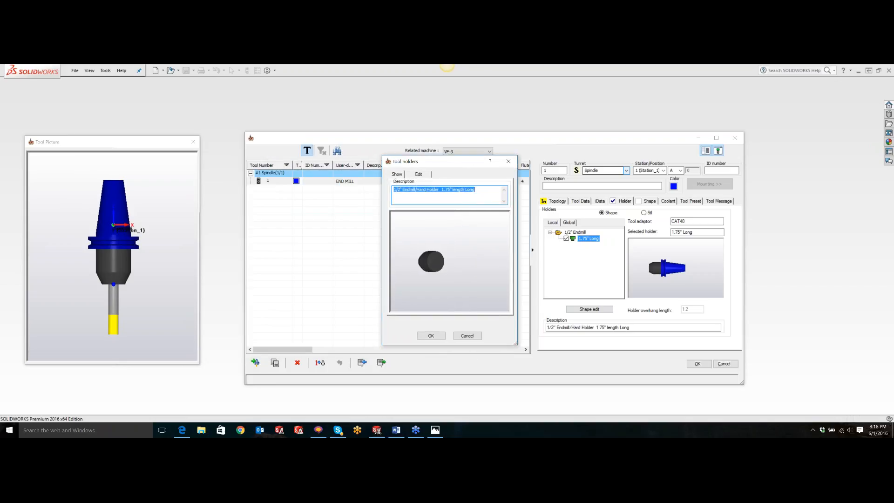
click(418, 174)
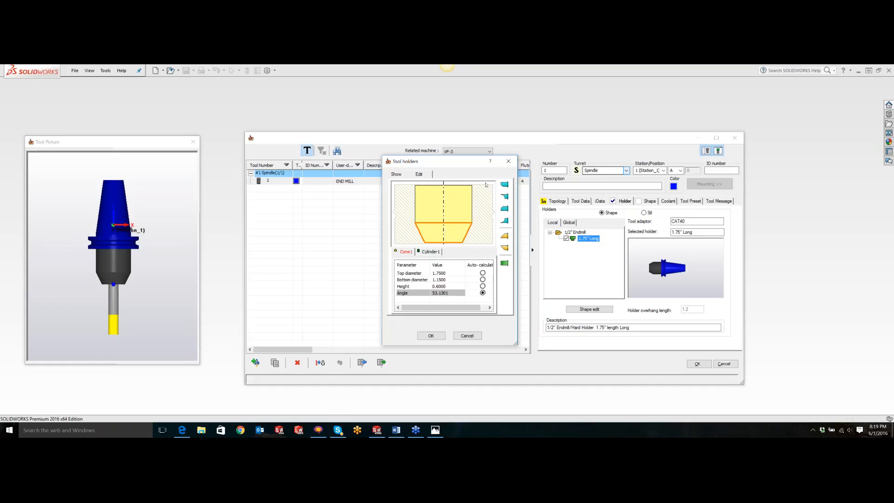
click(508, 161)
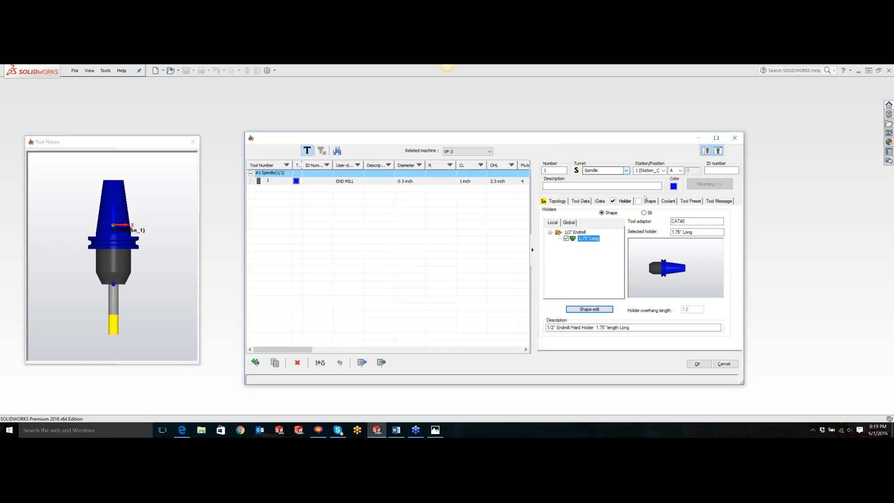
- Enable Through tool coolant for the end mill and review its tool preset and tool message options
click(666, 201)
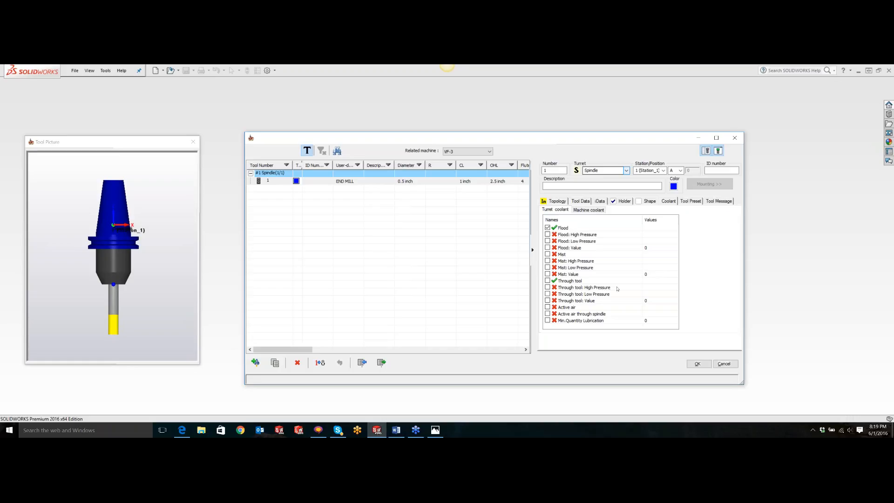
click(547, 280)
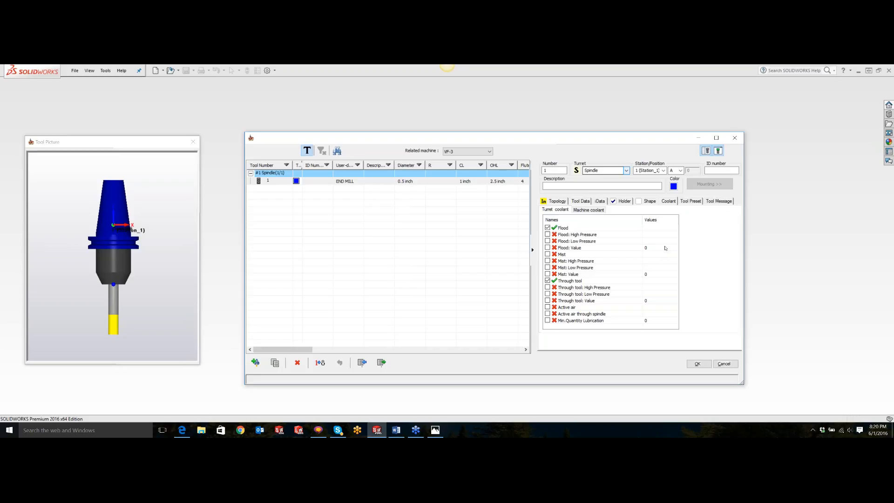
click(689, 201)
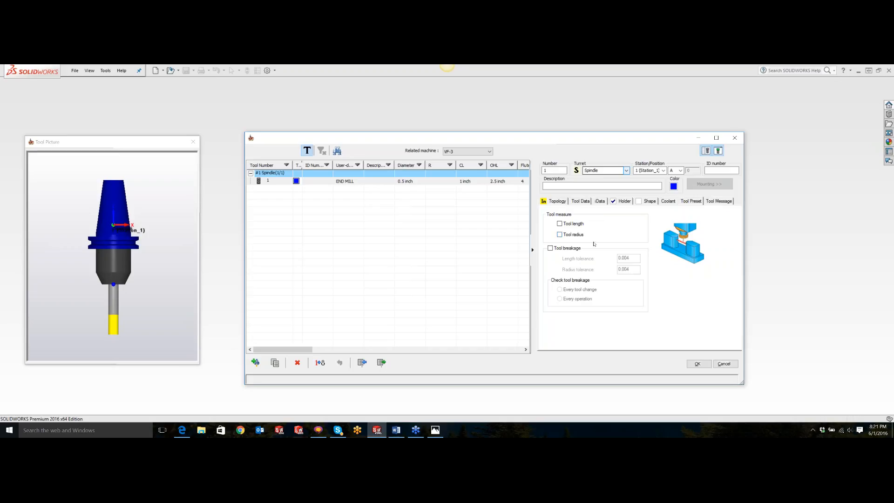
click(720, 201)
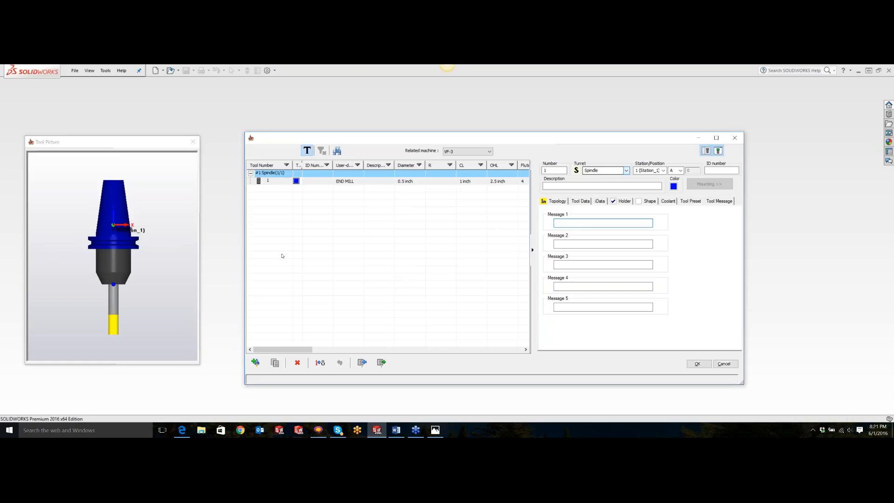
- Add a drill as tool 2 and check its feed and spin data and color choices
click(255, 363)
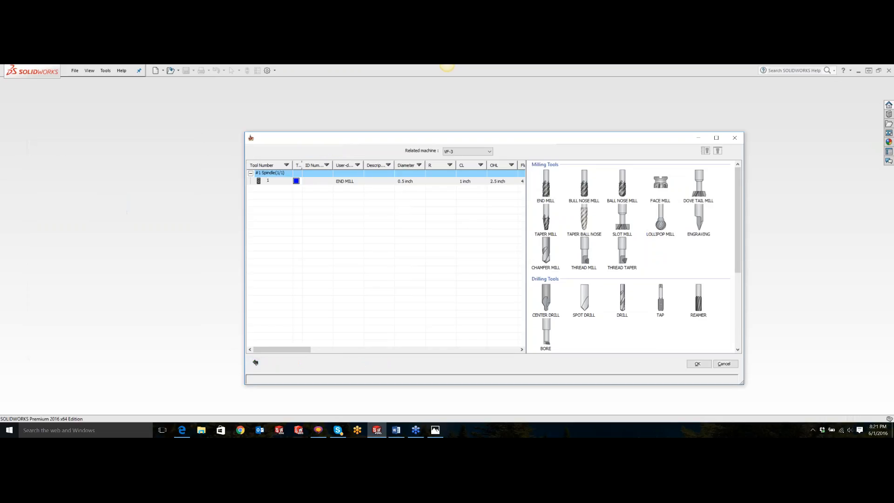
click(624, 302)
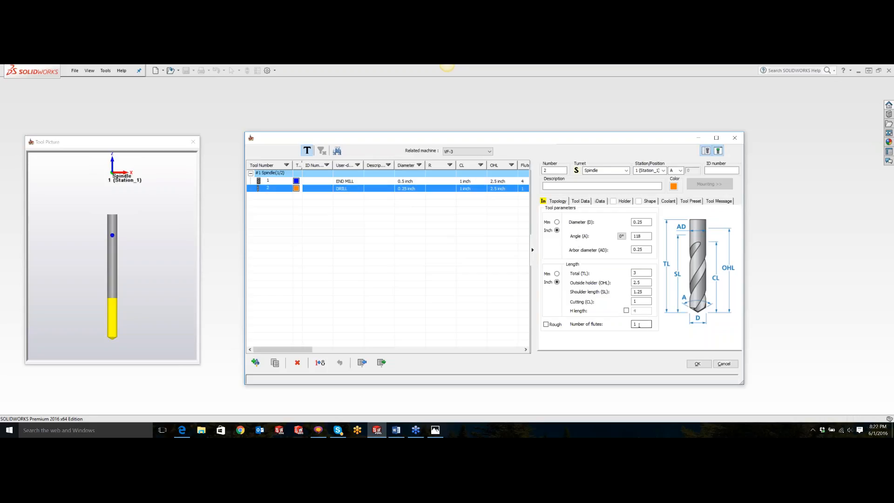
click(580, 201)
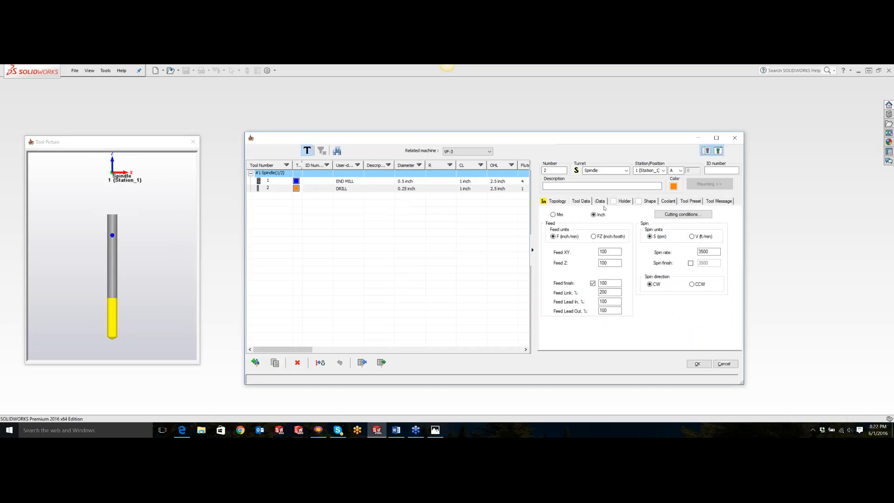
click(674, 187)
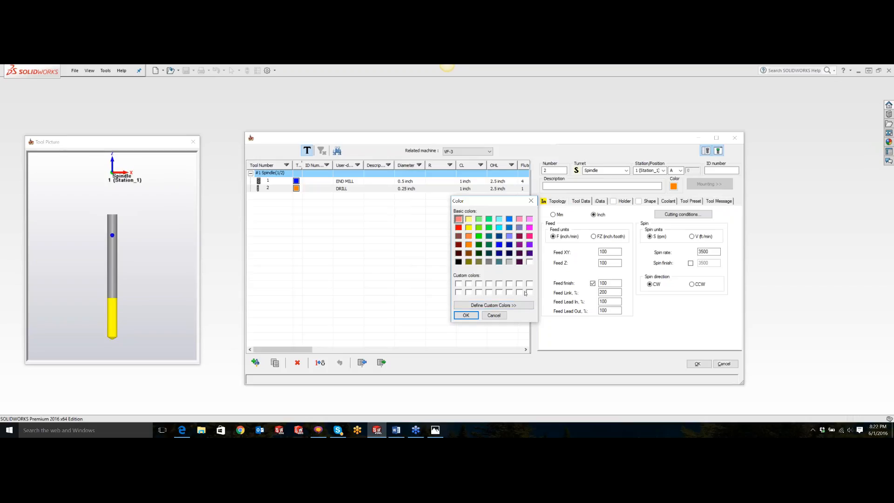
click(531, 201)
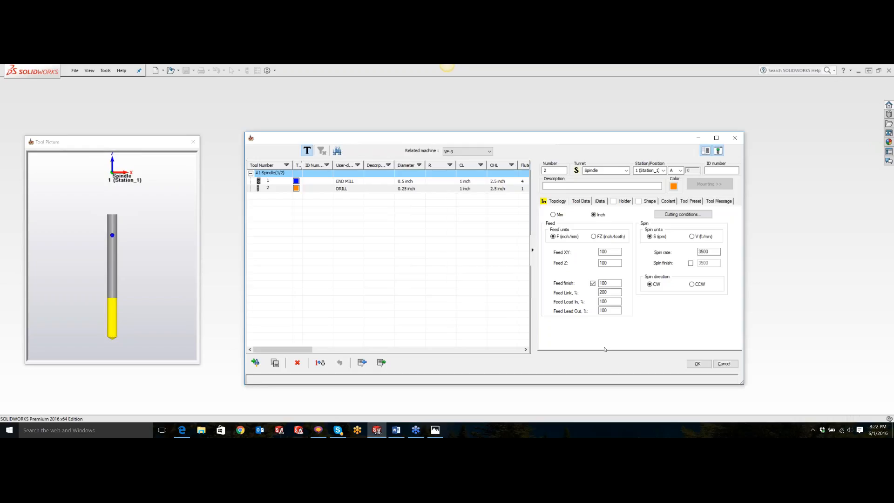
- Add a face mill as tool 3 and go through its corner radius, taper angle and total length parameters
click(255, 362)
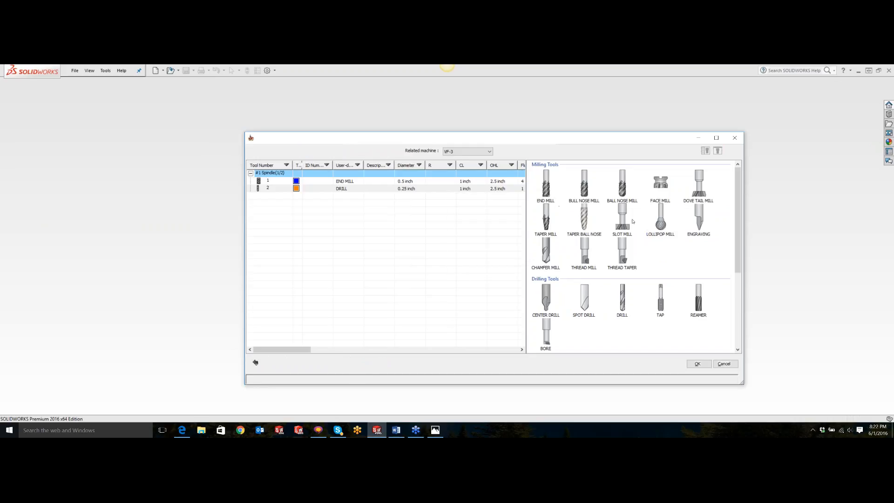
click(660, 185)
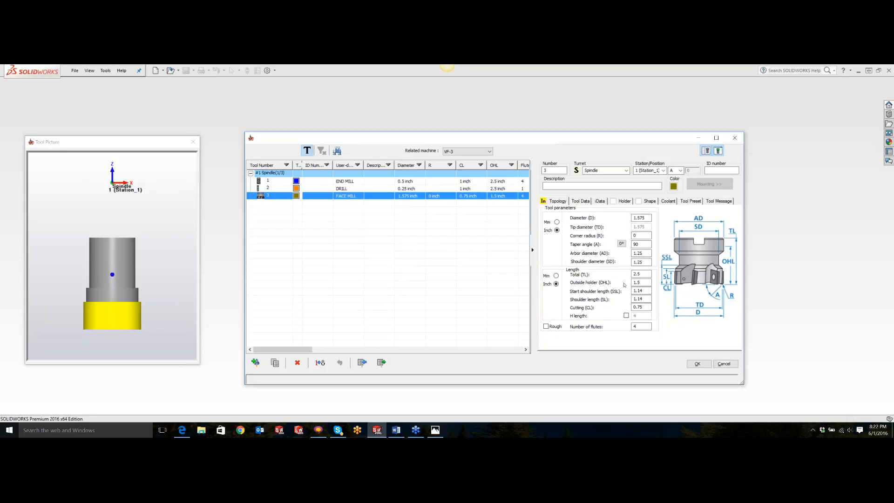
click(641, 235)
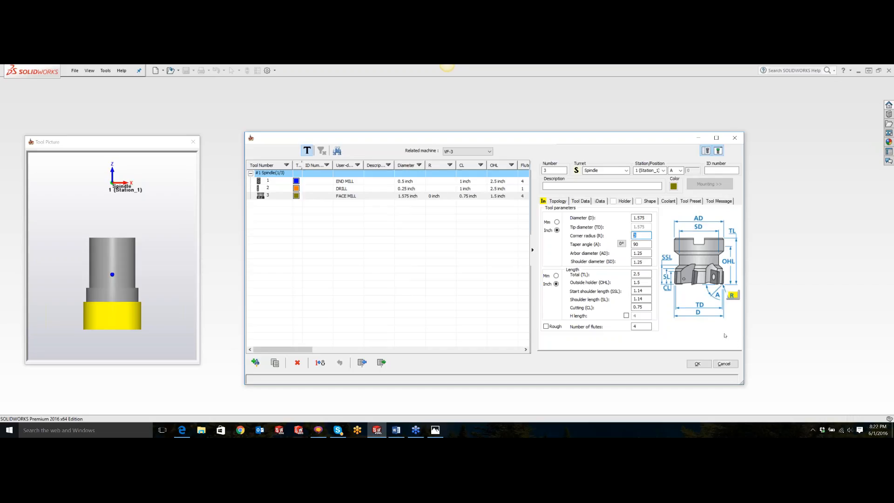
click(640, 244)
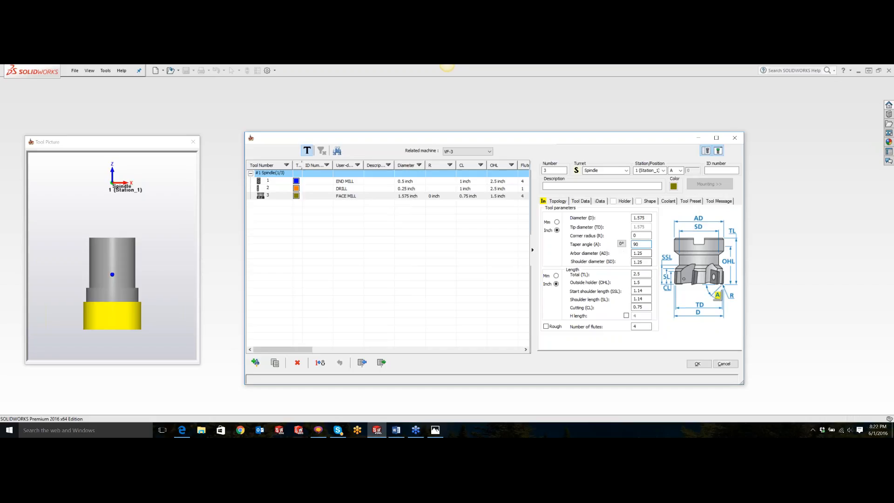
click(646, 273)
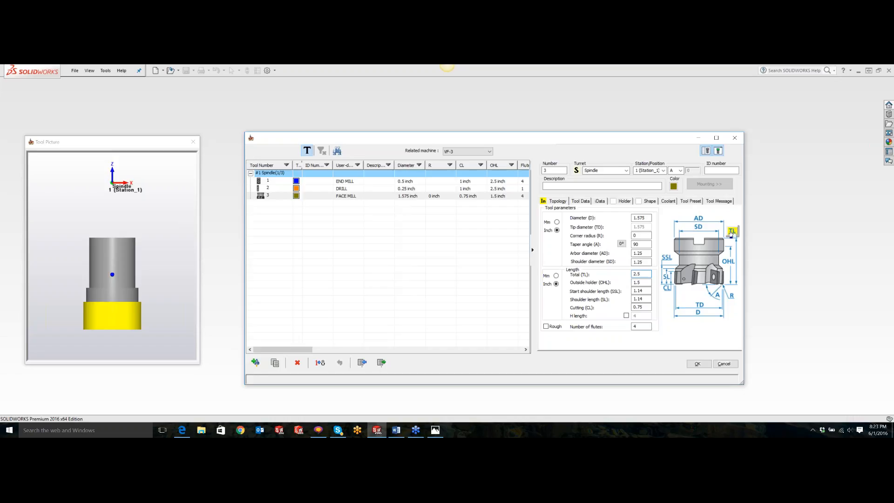
- Add a tap as tool 4 and define its thread pitch as 20 TPI
click(256, 362)
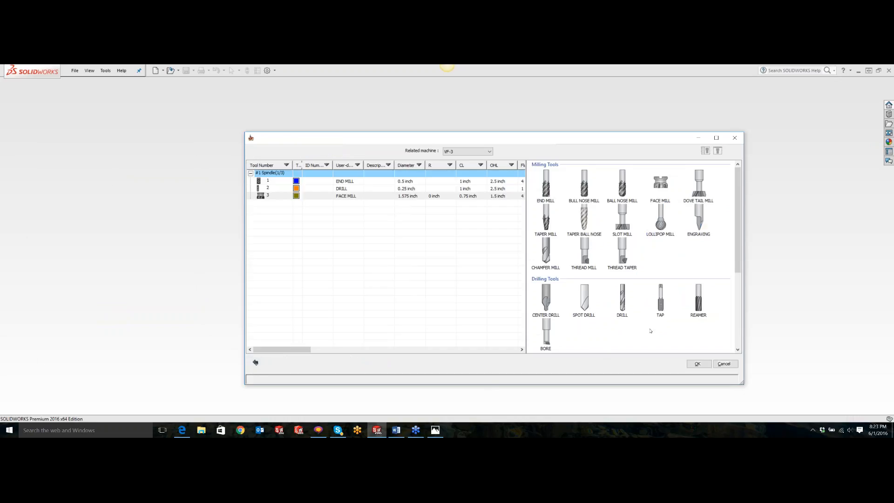
double_click(663, 307)
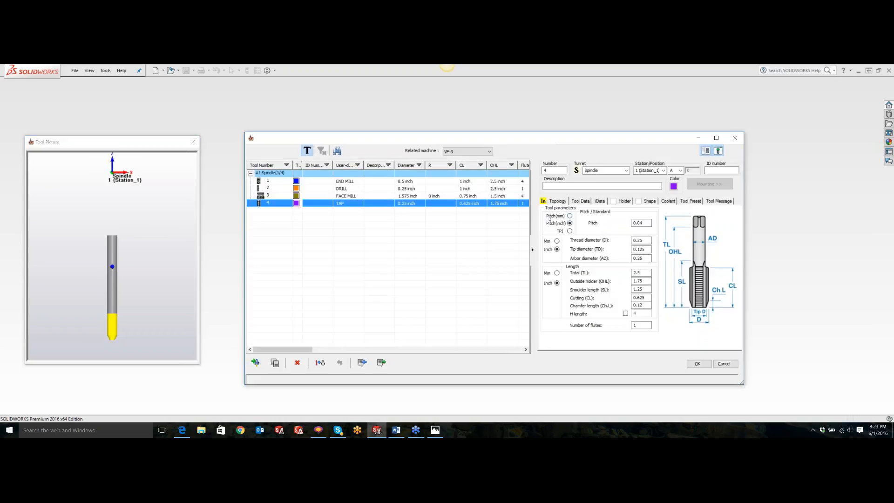
click(569, 231)
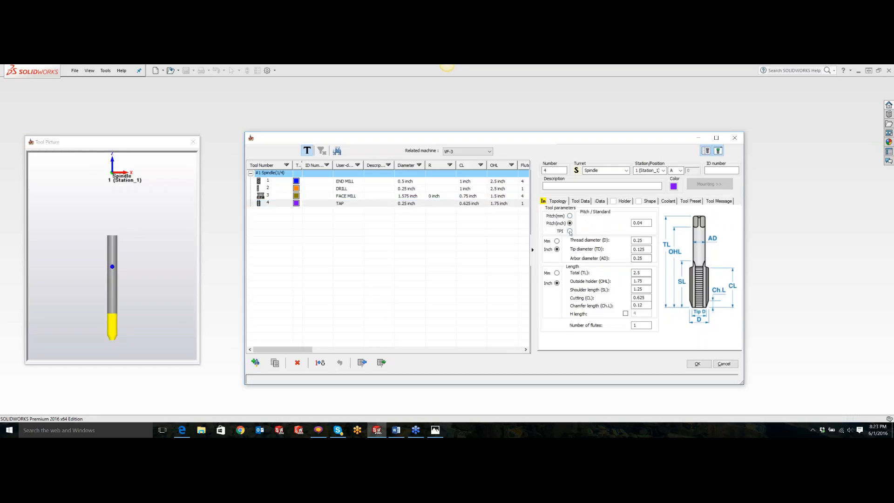
double_click(638, 223)
text(20)
- Set the tap's tip diameter and arbor diameter to 0.2 inch and inspect the tool picture
drag(645, 250, 639, 249)
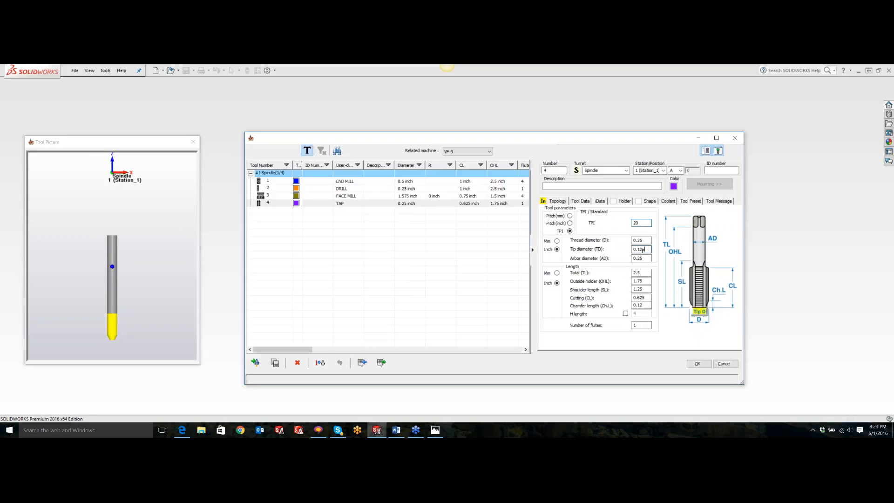
key(BackSpace)
key(BackSpace)
click(643, 258)
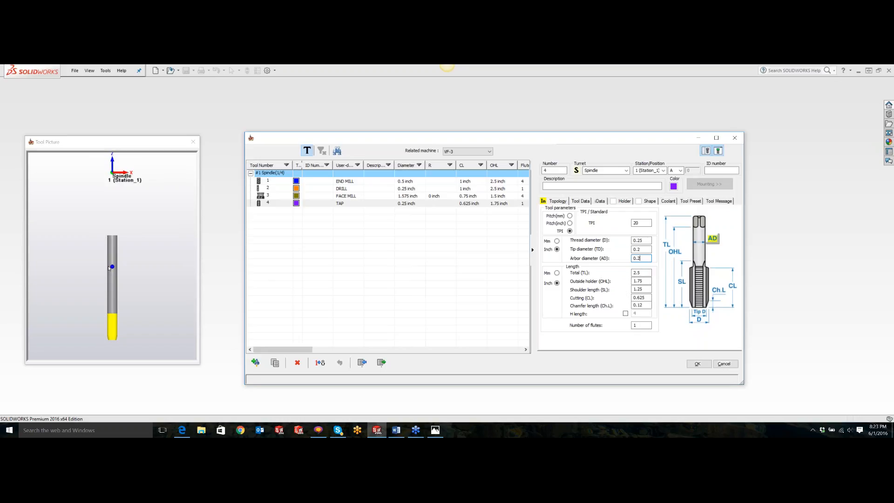
drag(109, 268, 117, 250)
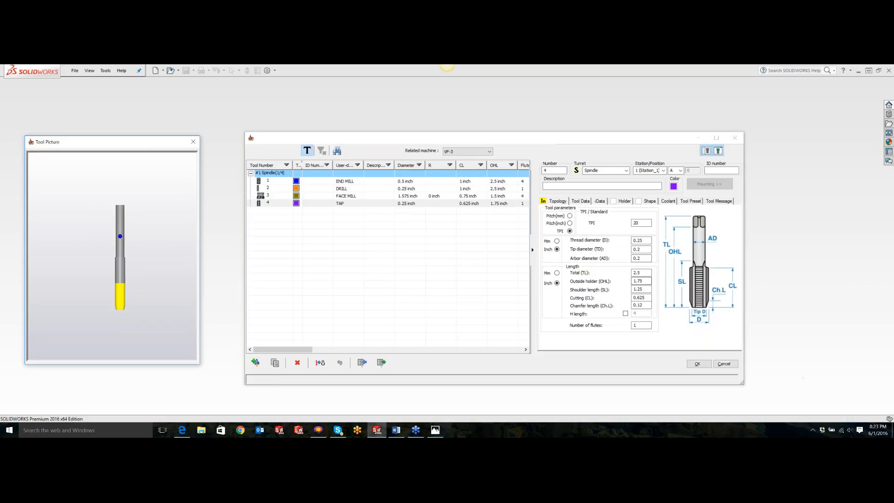
- Set the tap's total length to 6 inches
double_click(643, 288)
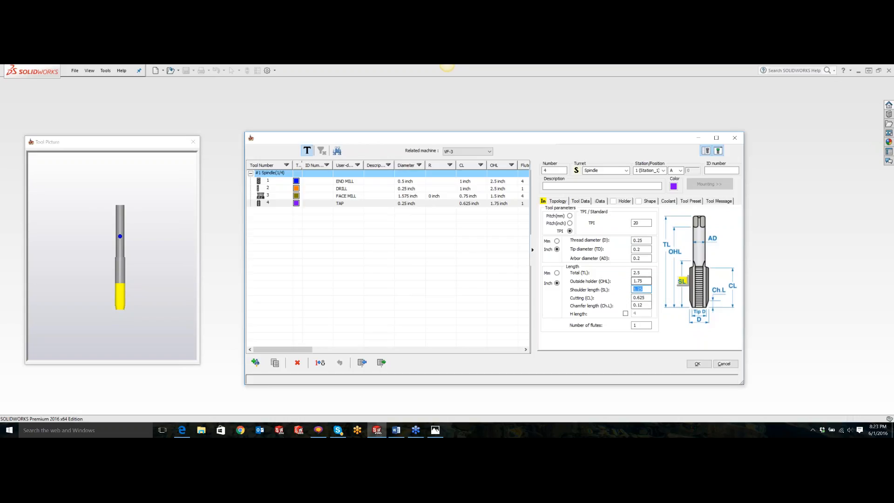
double_click(641, 273)
text(6)
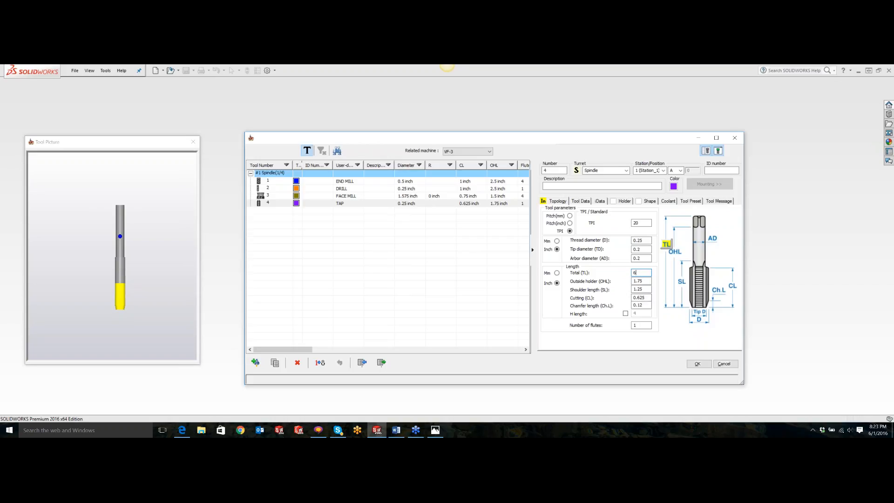
click(647, 281)
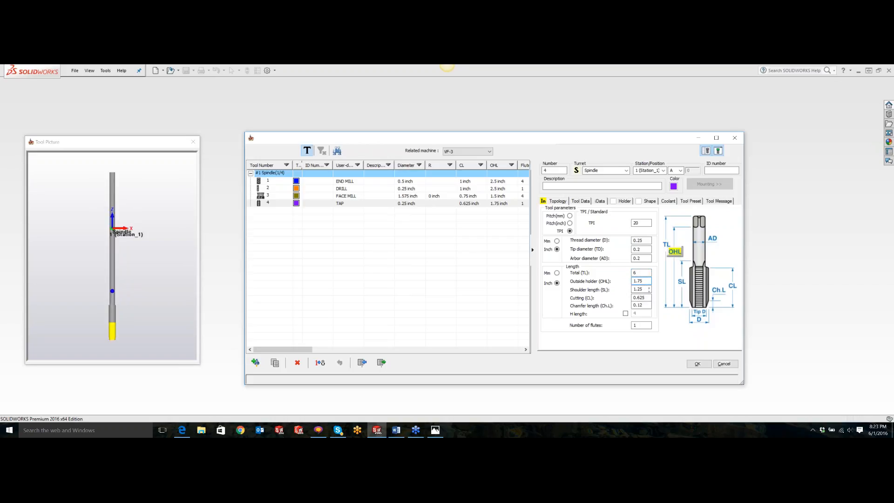
- Set the tap's cutting length and shoulder length to 1.5 inches each
double_click(642, 297)
key(BackSpace)
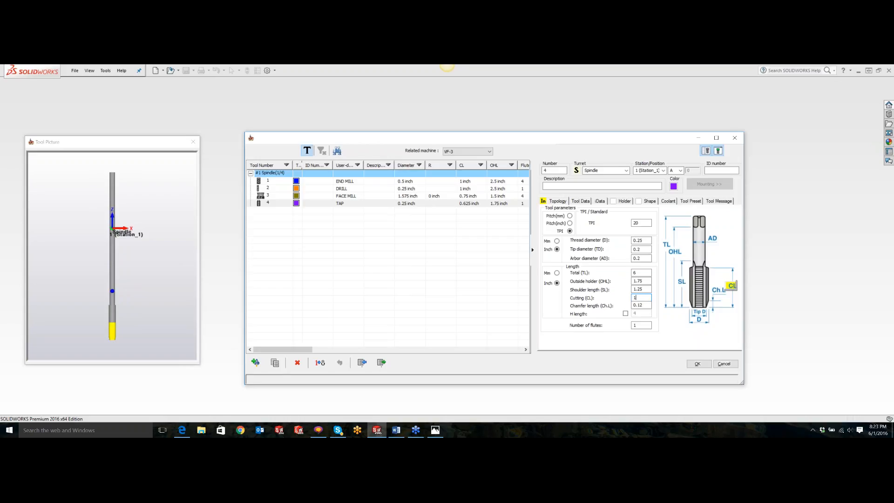
key(Tab)
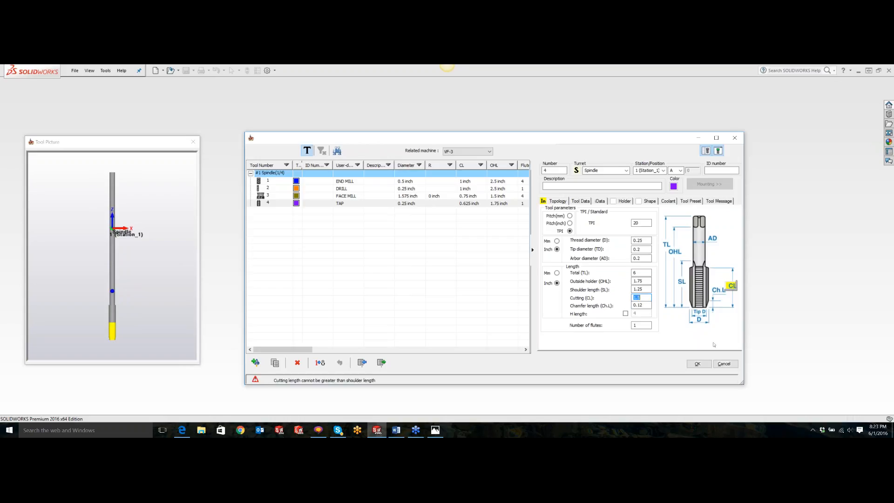
key(Tab)
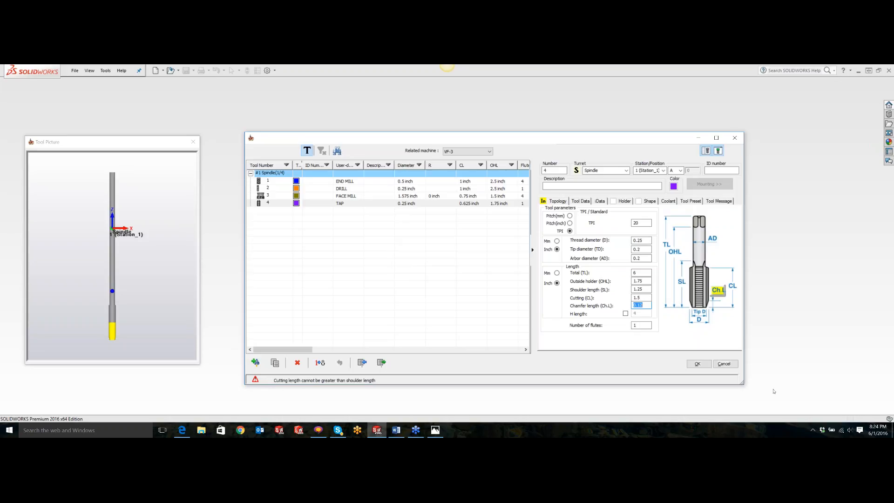
key(shift+Tab)
key(shift+Tab)
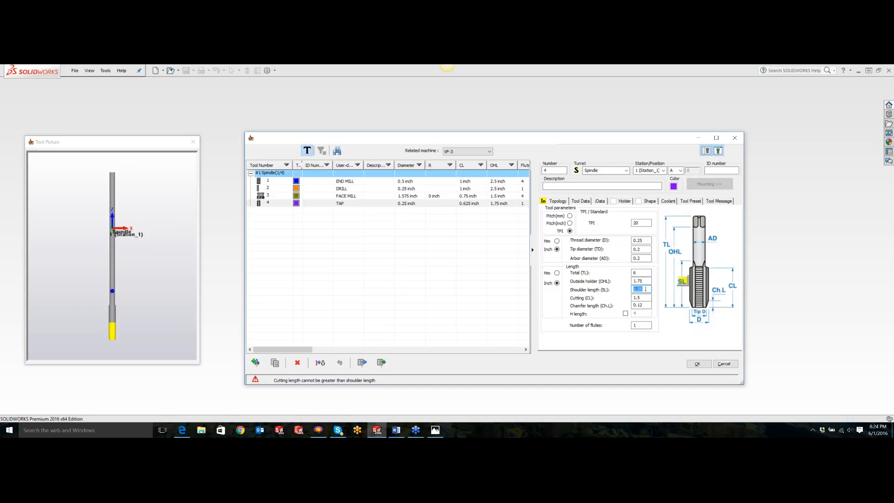
text(1.)
key(Tab)
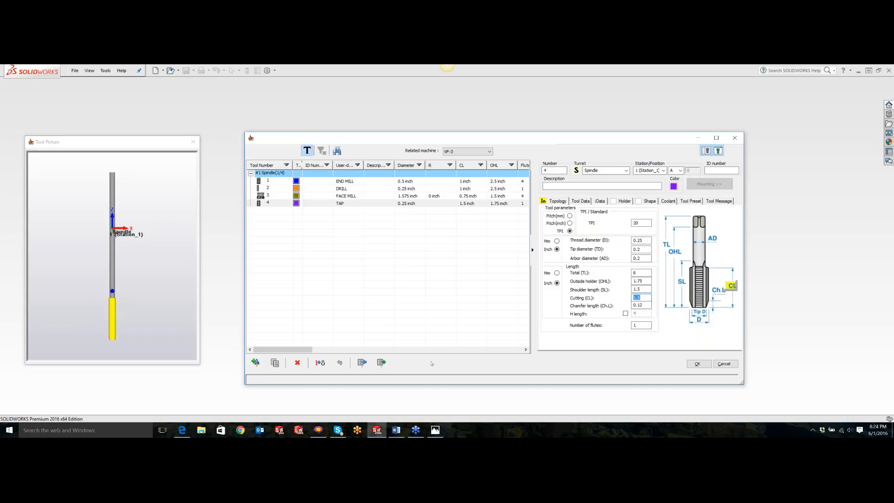
- Add a thread mill as tool 5 and define its pitch in TPI
click(255, 362)
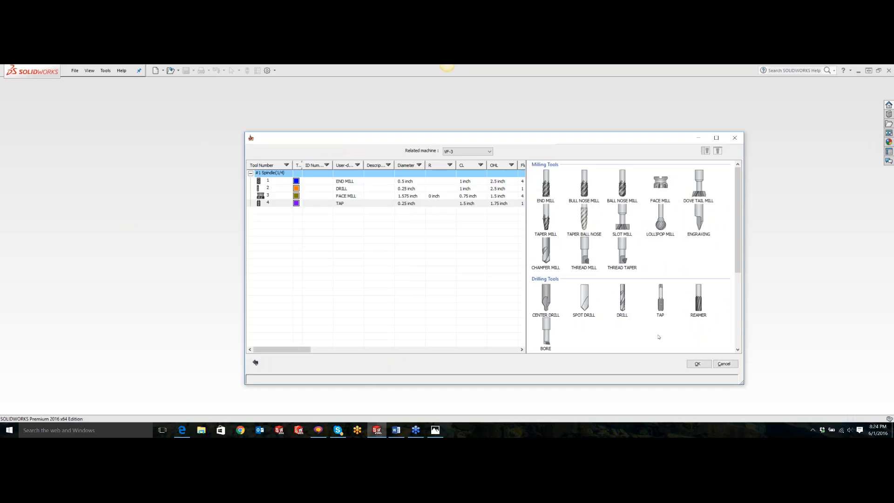
click(588, 260)
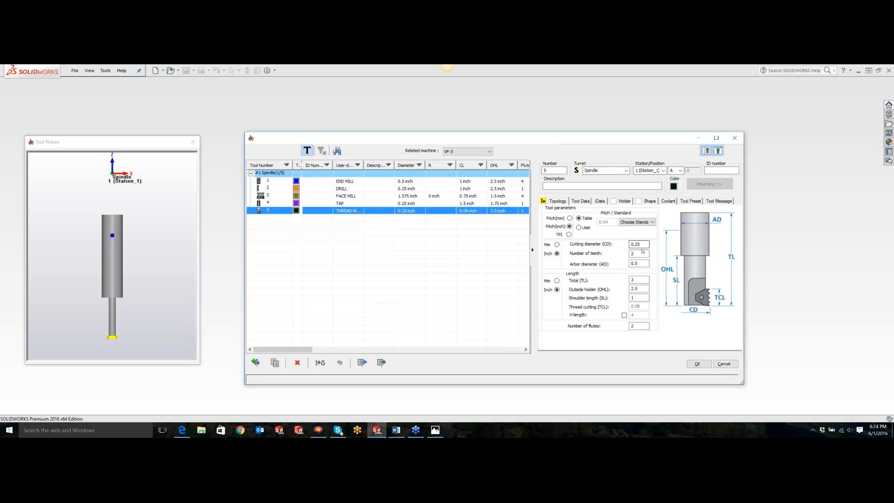
click(570, 234)
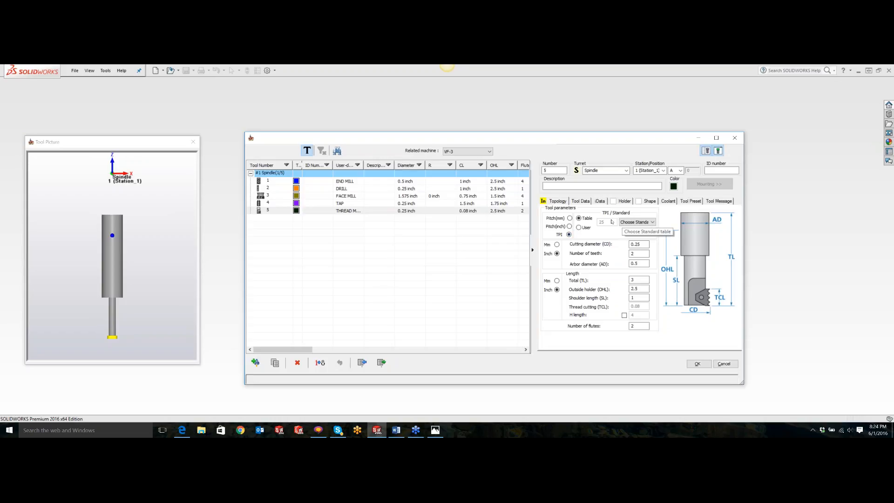
- Look through the thread mill's table-based standards and its user-defined thread standards
click(637, 222)
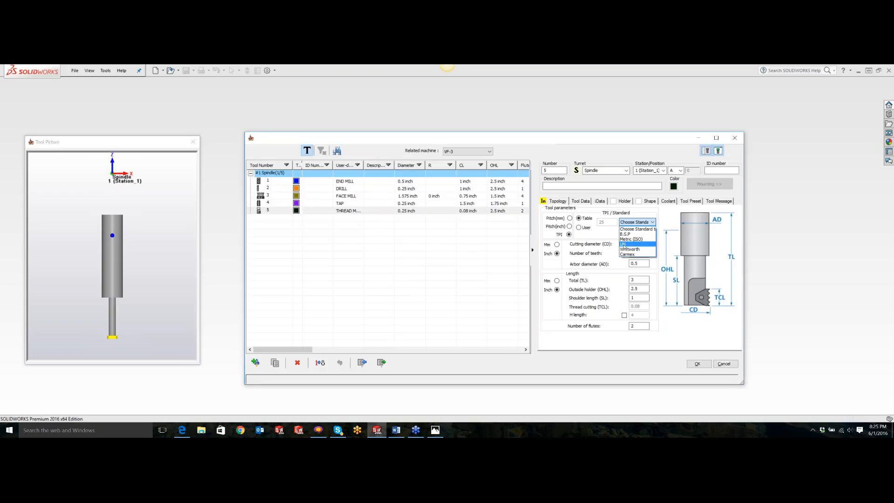
click(579, 230)
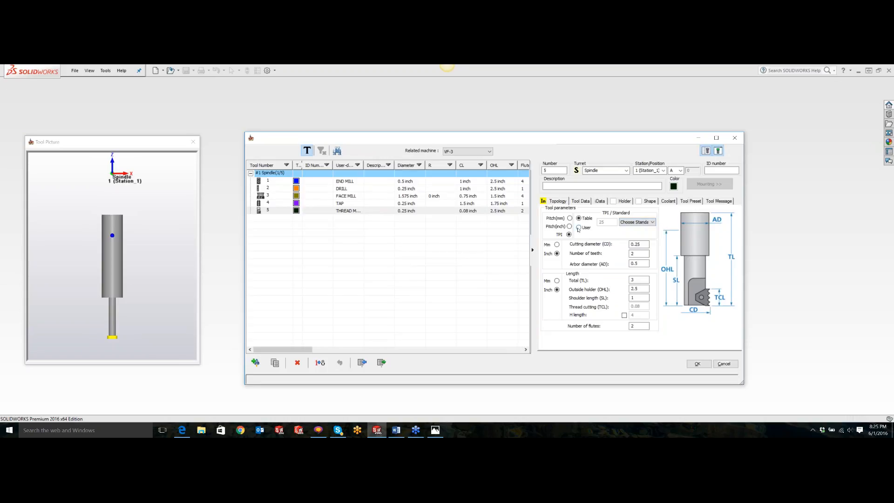
click(579, 228)
click(644, 222)
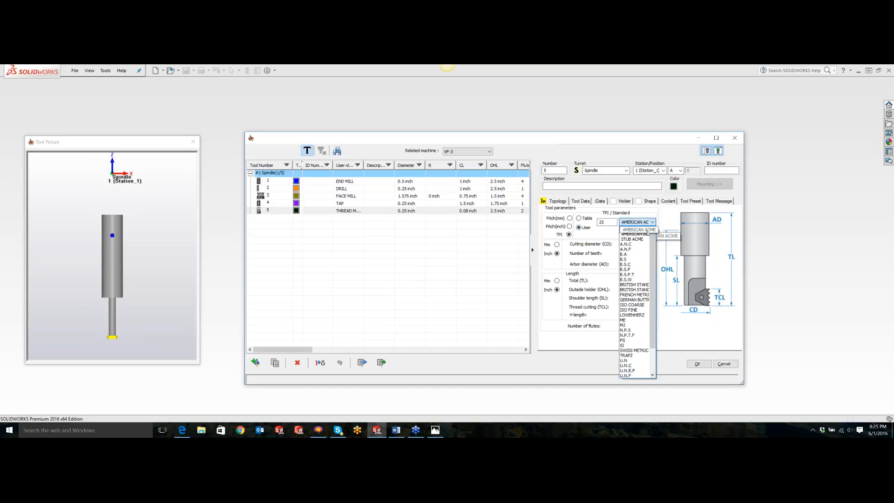
scroll(647, 233, down, 1)
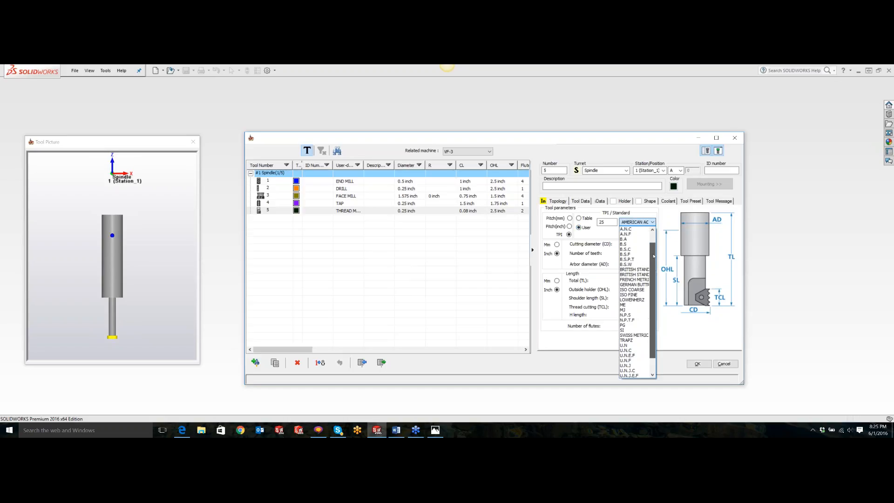
scroll(653, 256, up, 1)
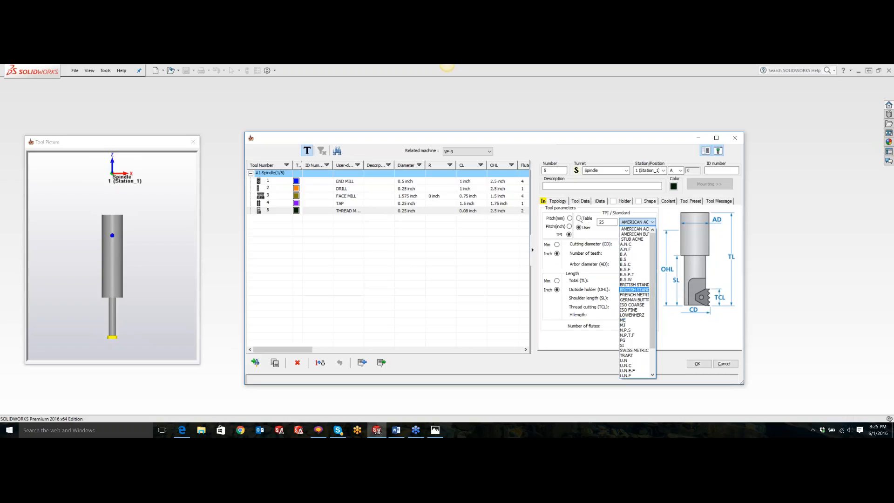
click(625, 225)
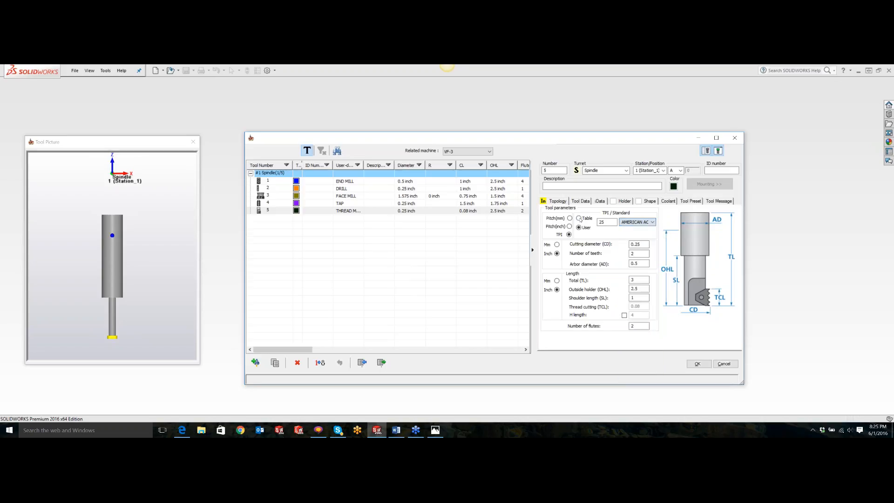
- Assign the fine 10-32 thread from the UN standard table to the thread mill
click(579, 218)
click(647, 222)
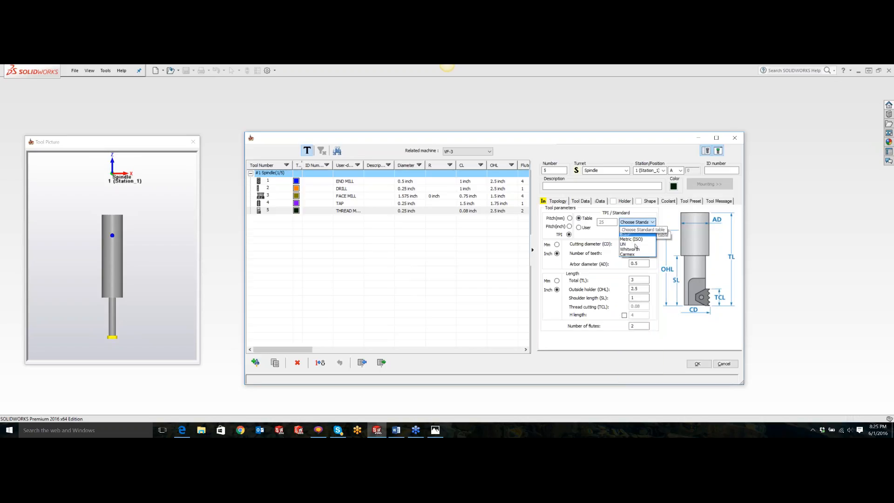
click(635, 245)
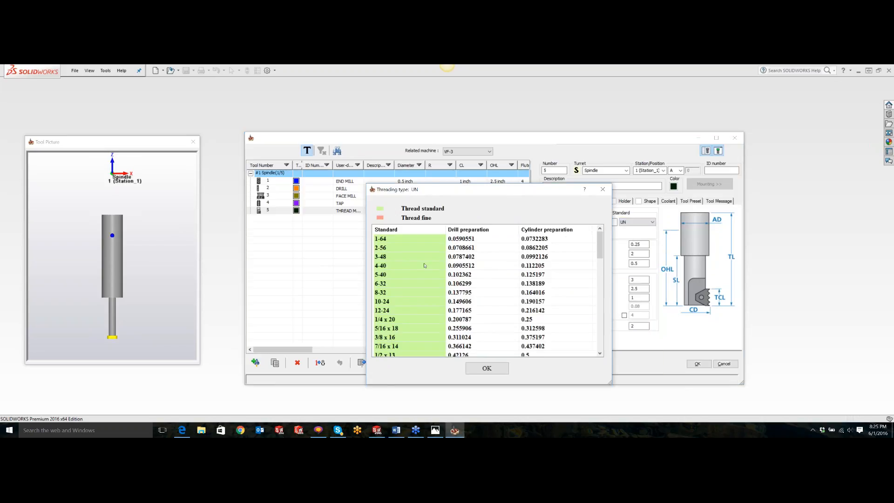
scroll(424, 266, down, 10)
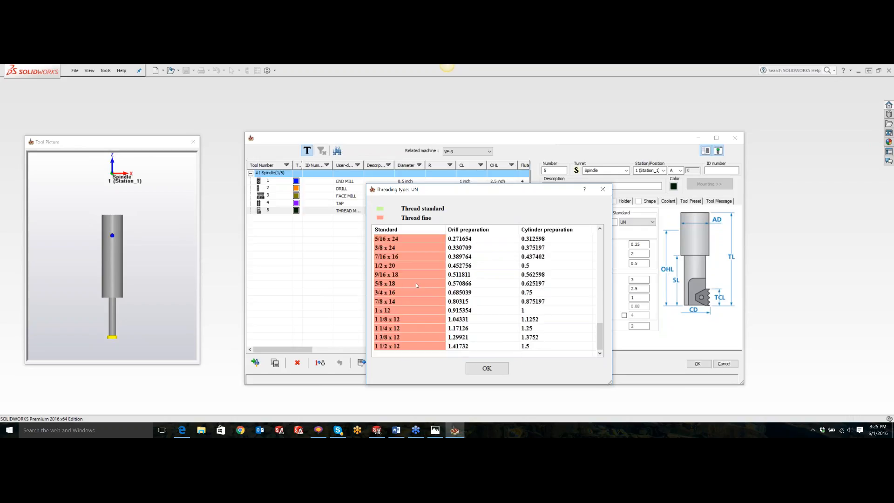
scroll(416, 285, up, 4)
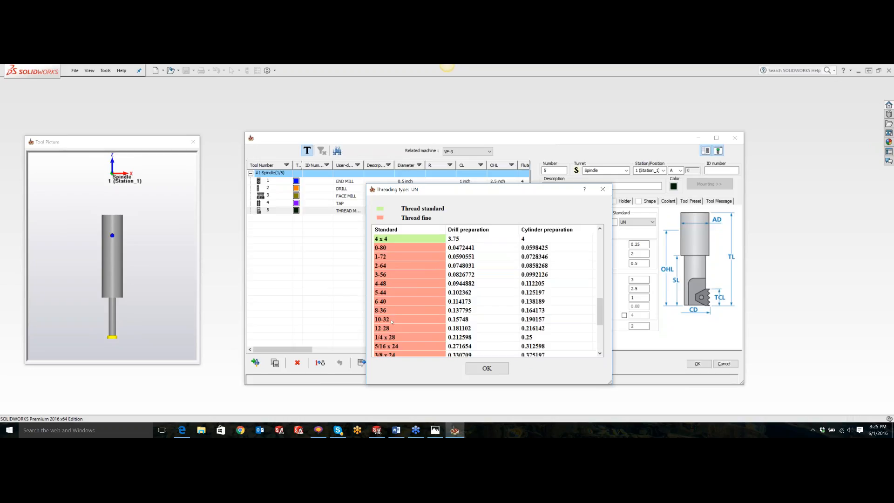
click(391, 321)
click(486, 370)
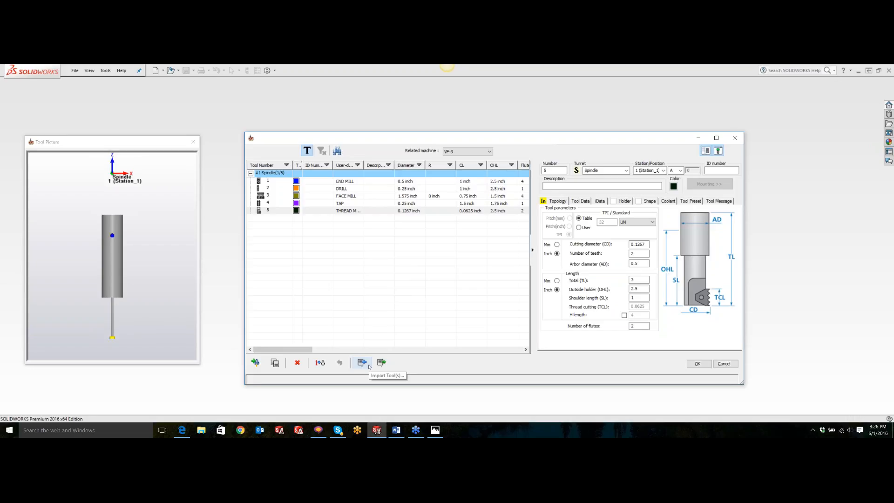
- Start importing tools from another tool table and set the library type to CAM part files
click(369, 367)
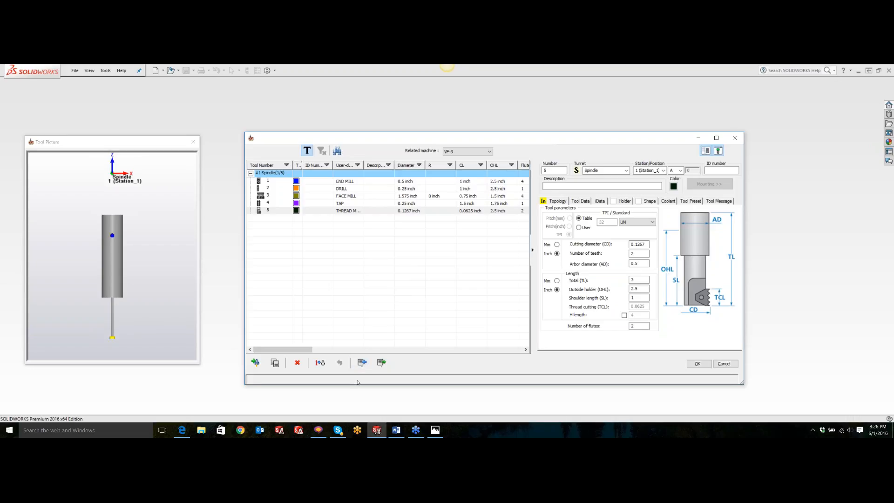
click(363, 363)
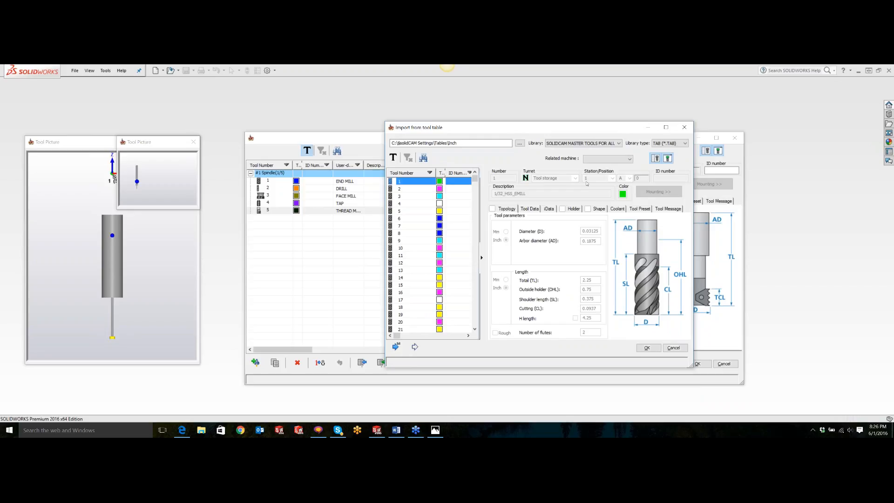
click(667, 144)
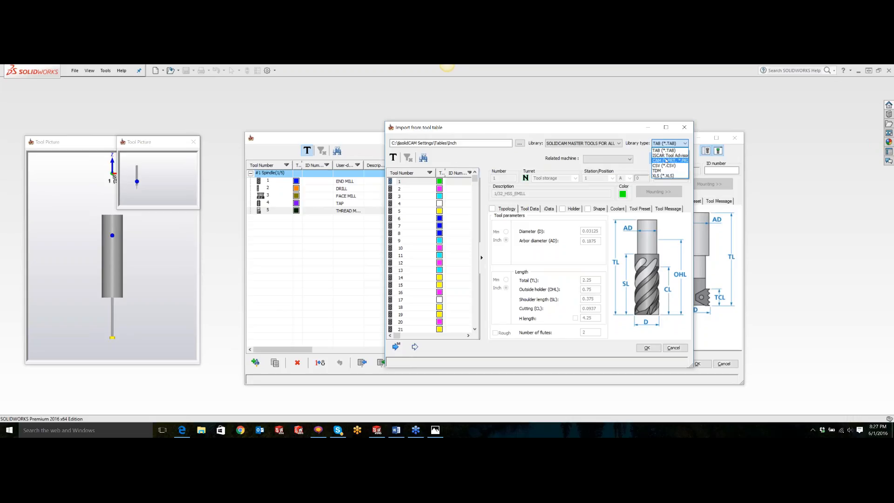
click(666, 160)
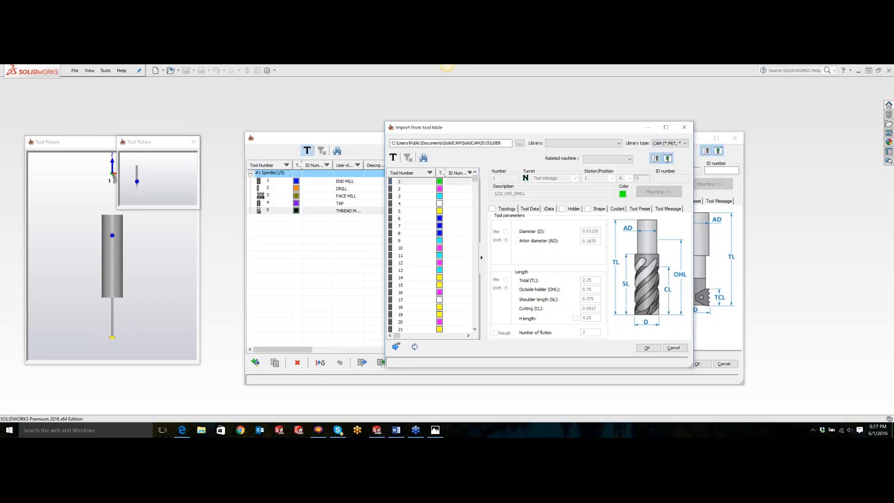
- Set the import source to the ELECTRONICS HOUSING folder under SolidCAM Projects, Demo Files, SolidCAM, 2.5D on the DATA (D:) drive
click(520, 143)
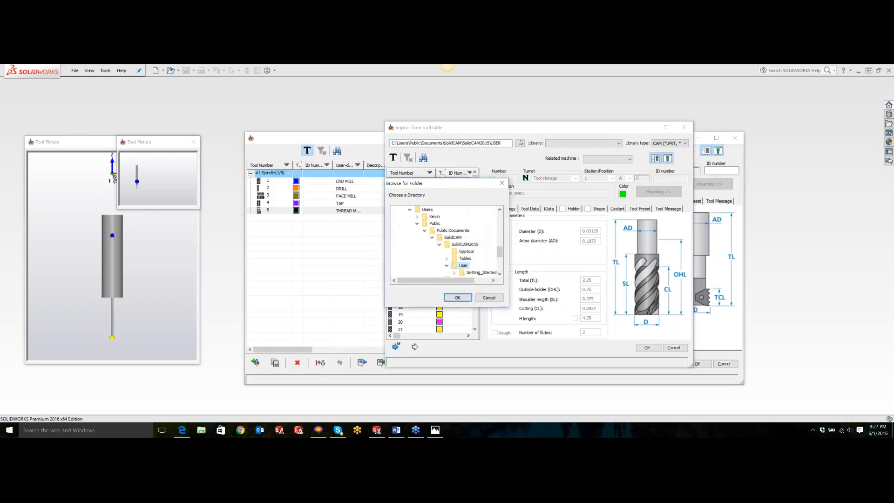
drag(500, 252, 500, 267)
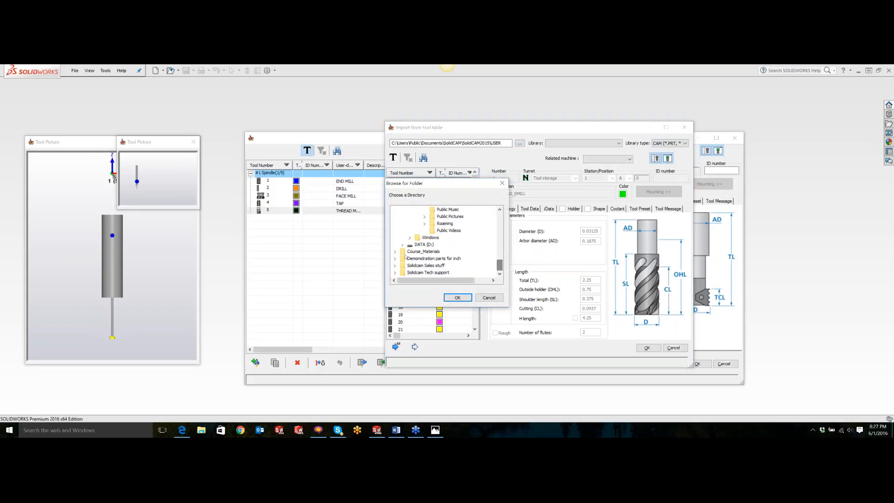
click(403, 246)
click(410, 252)
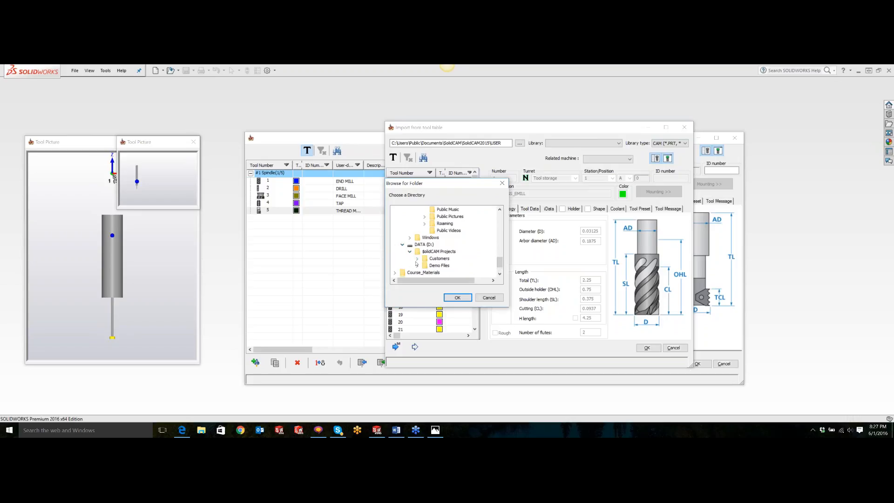
click(417, 265)
click(424, 273)
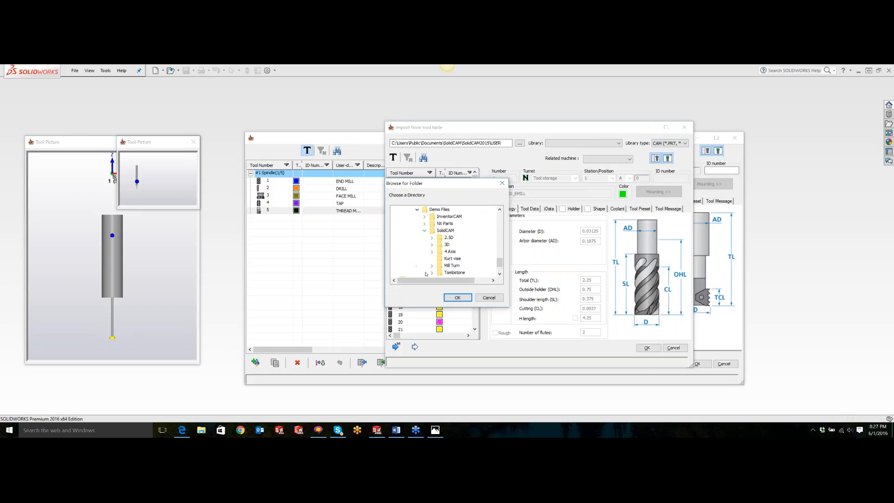
click(431, 239)
click(461, 245)
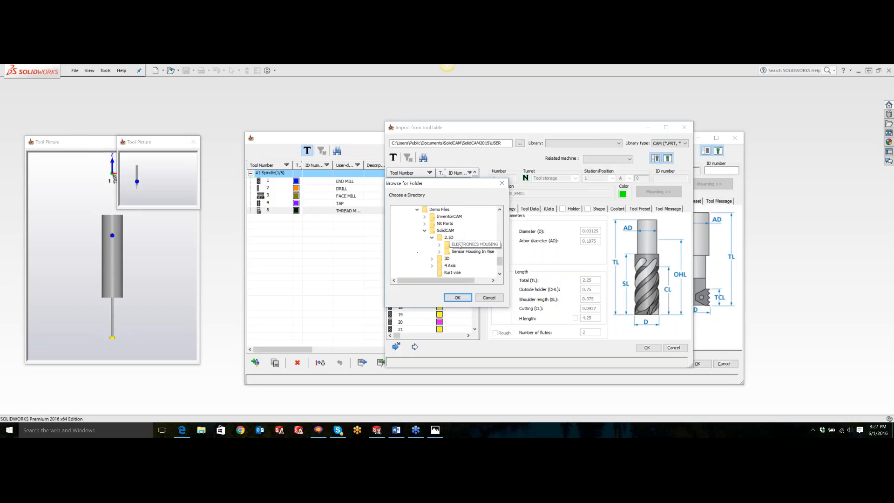
click(457, 298)
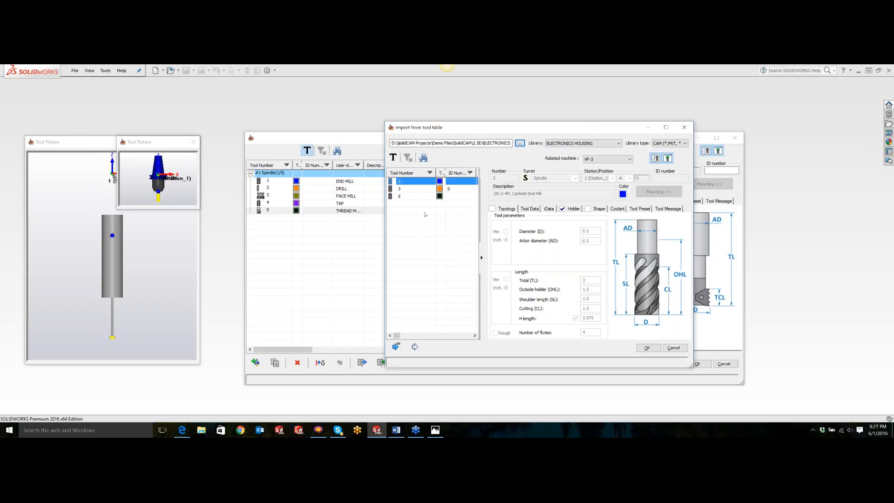
shift+click(407, 197)
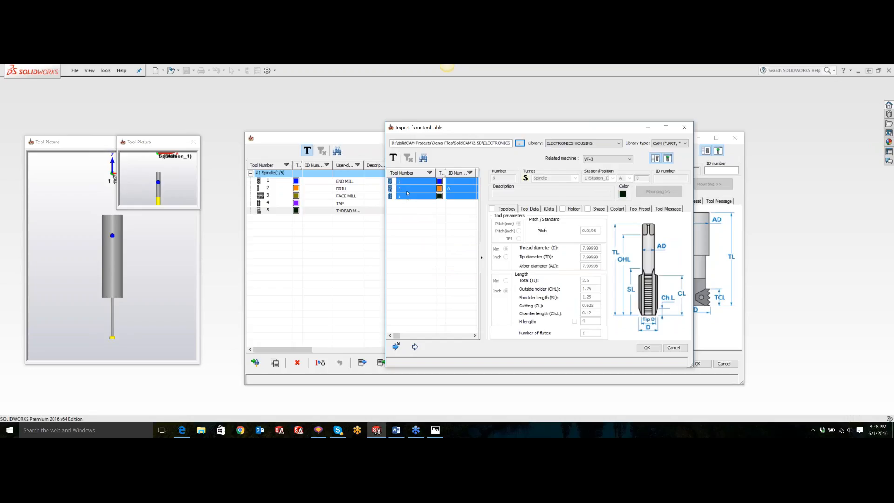
ctrl+click(408, 189)
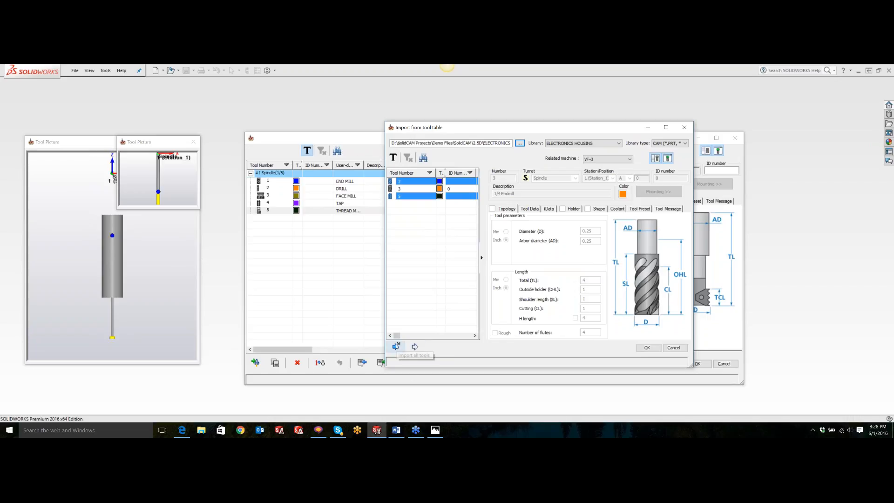
right_click(420, 197)
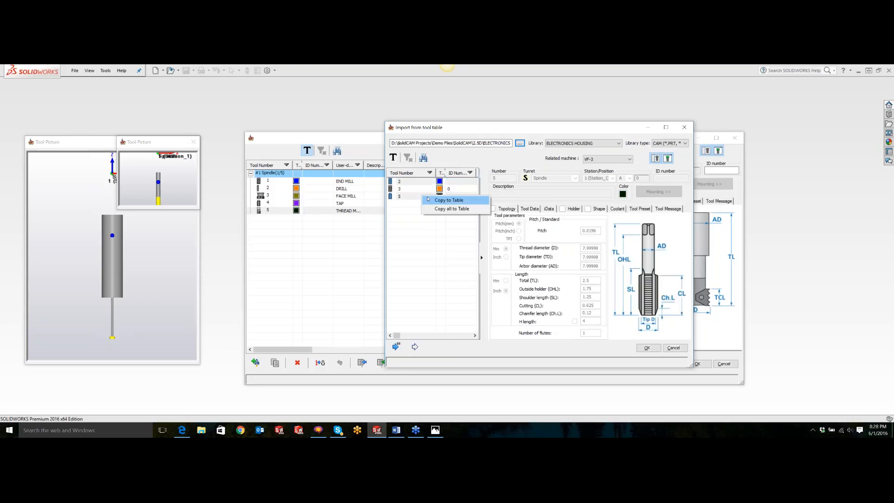
click(396, 241)
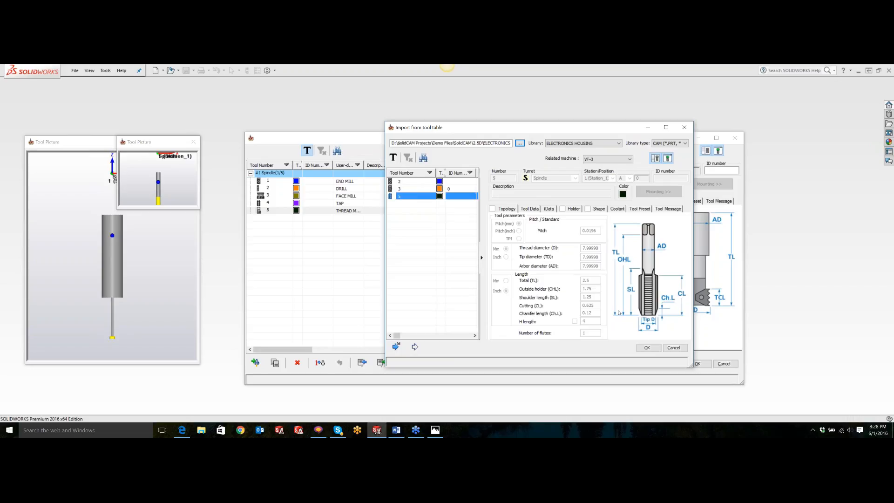
right_click(407, 196)
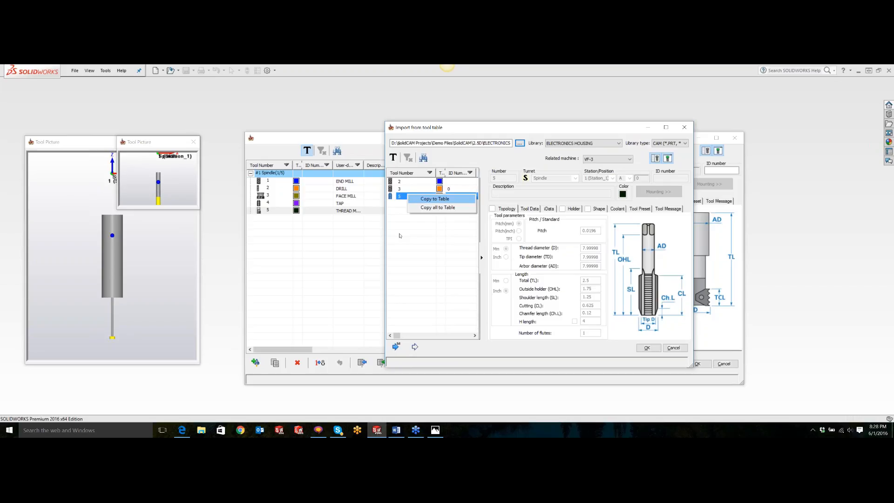
click(456, 276)
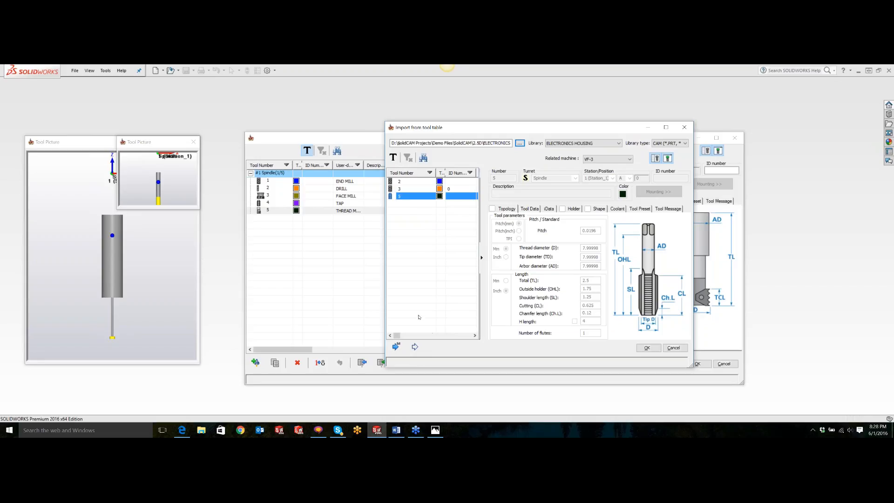
- Import all ELECTRONICS HOUSING tools into the library and display the imported carbide end mill, tool 6
click(397, 346)
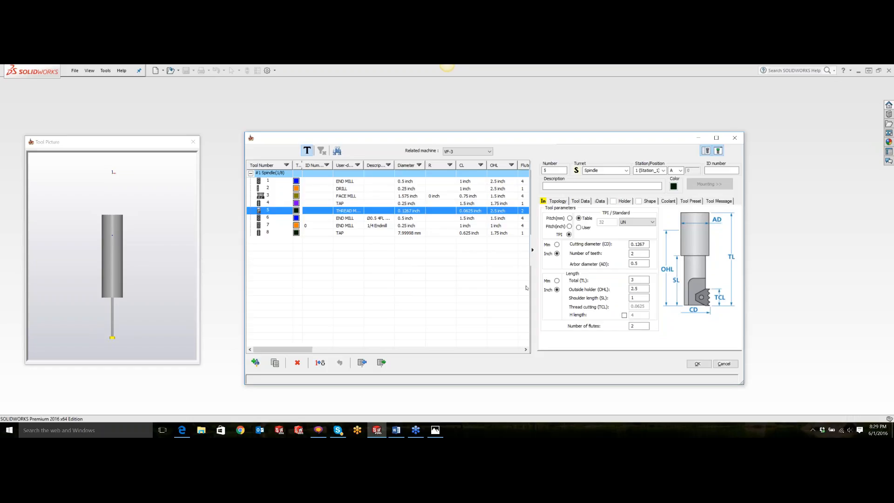
click(397, 218)
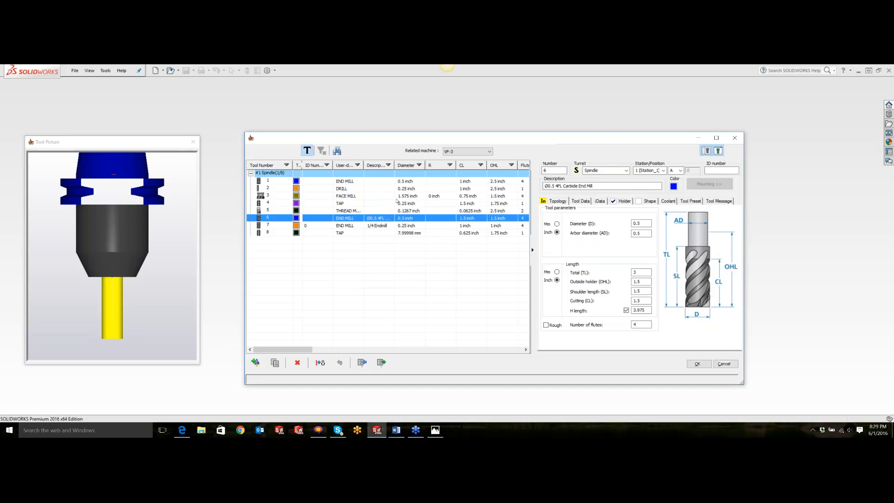
- Add a cutting condition to tool 1, the 0.5 inch end mill, with Alum as its work material
click(406, 183)
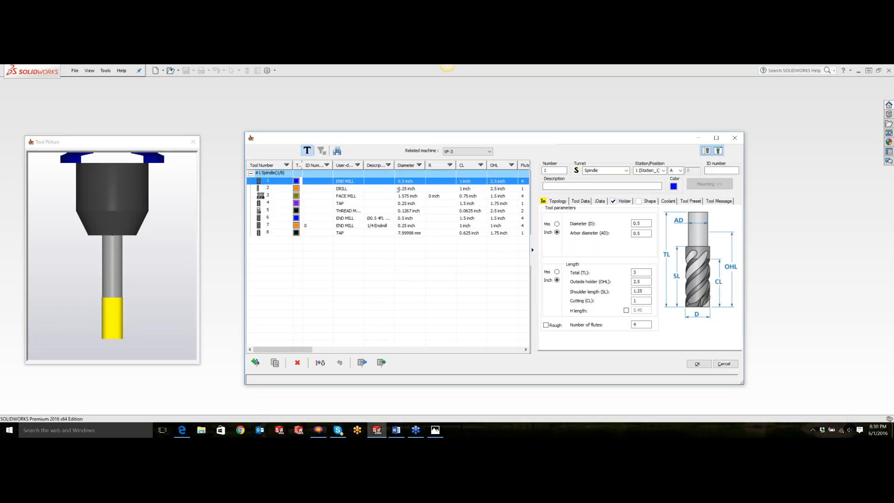
click(580, 201)
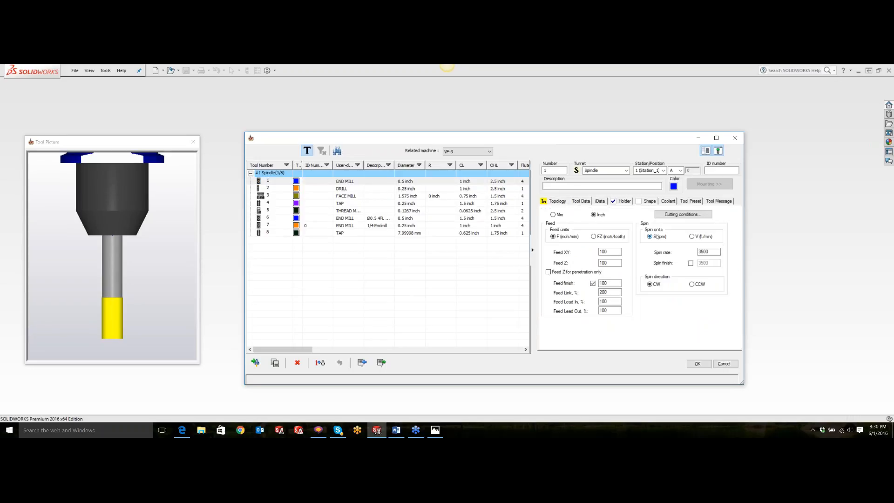
click(682, 215)
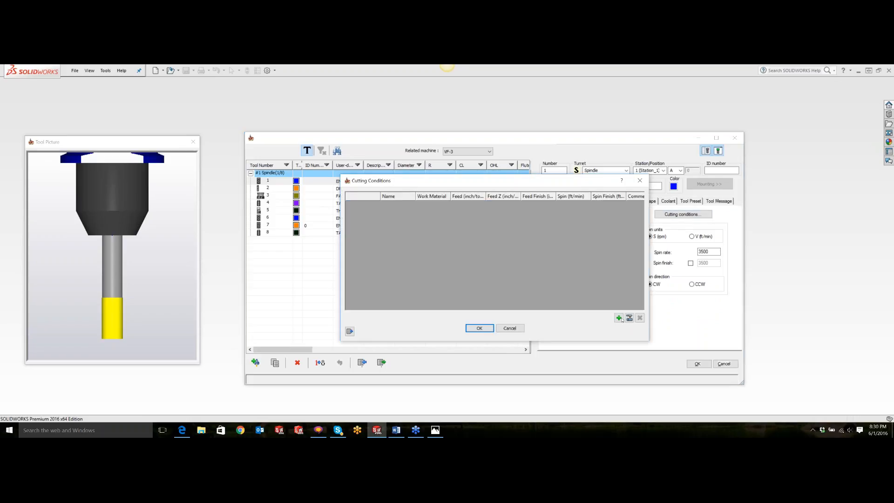
click(618, 318)
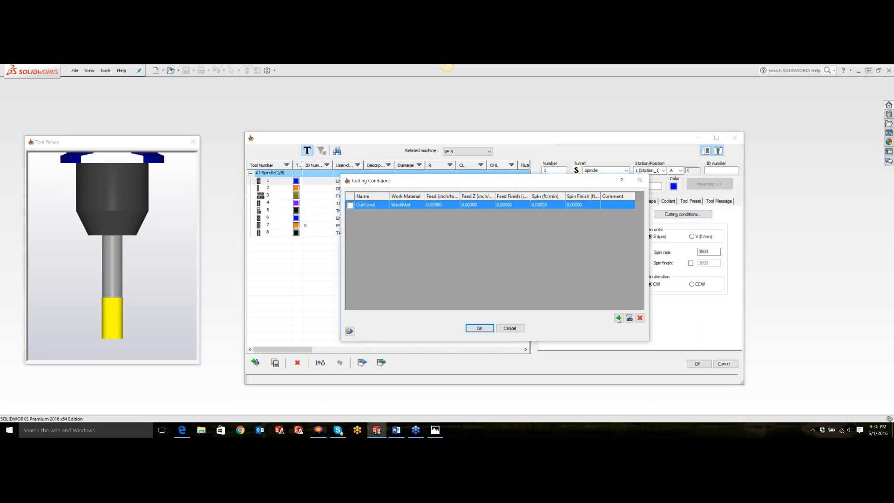
click(404, 205)
click(412, 205)
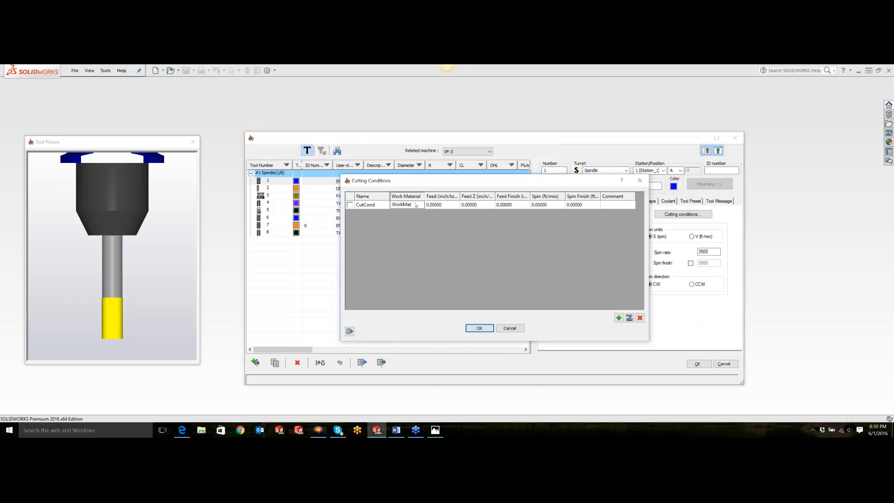
drag(412, 205, 391, 208)
text(Alum)
- Add a second cutting condition with 304SS as its work material
click(619, 318)
click(402, 215)
click(402, 215)
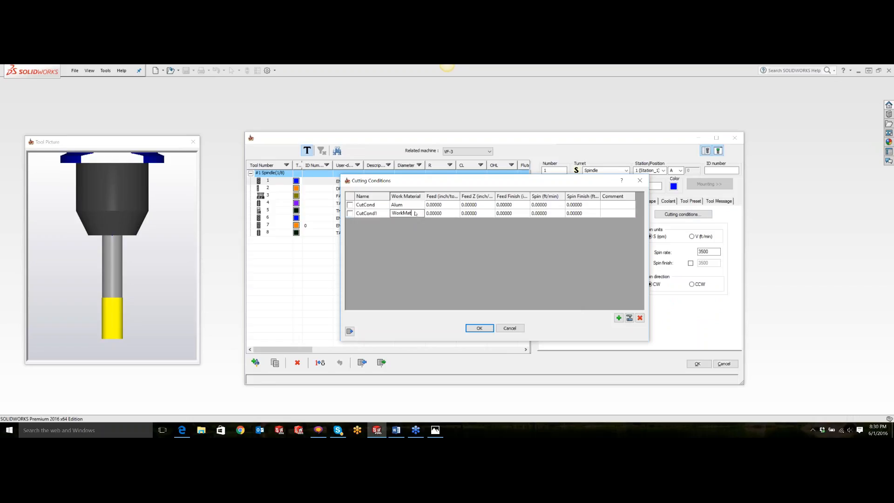
double_click(401, 215)
text(304SS)
- Set the feed to 50 for the Alum condition and 5 for 304SS, and apply the Alum condition to the end mill
click(451, 206)
text(5)
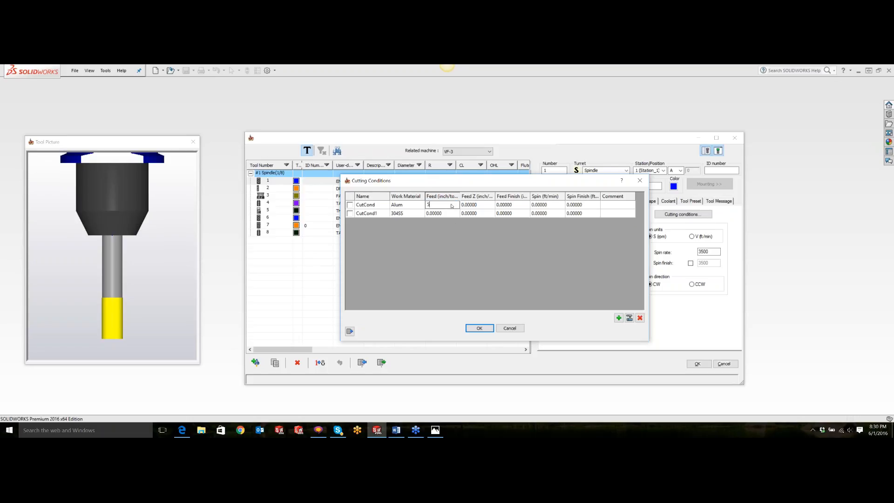
text(0)
click(452, 214)
text(5)
click(350, 206)
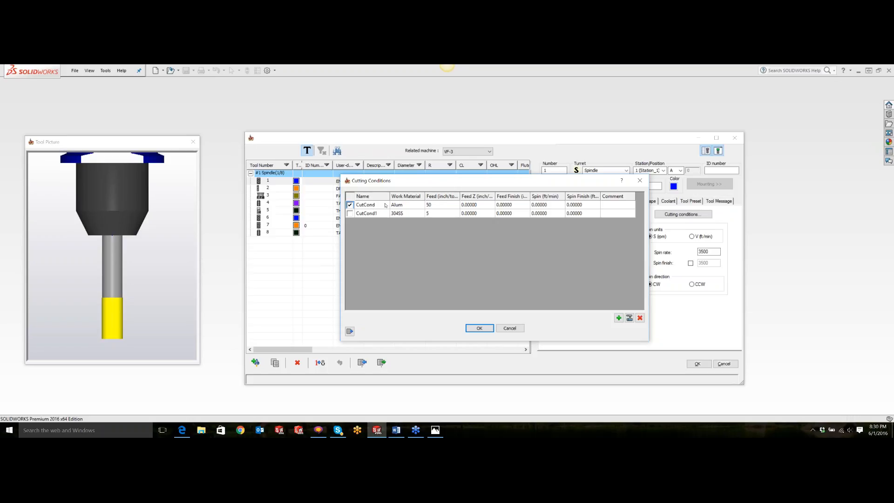
click(479, 327)
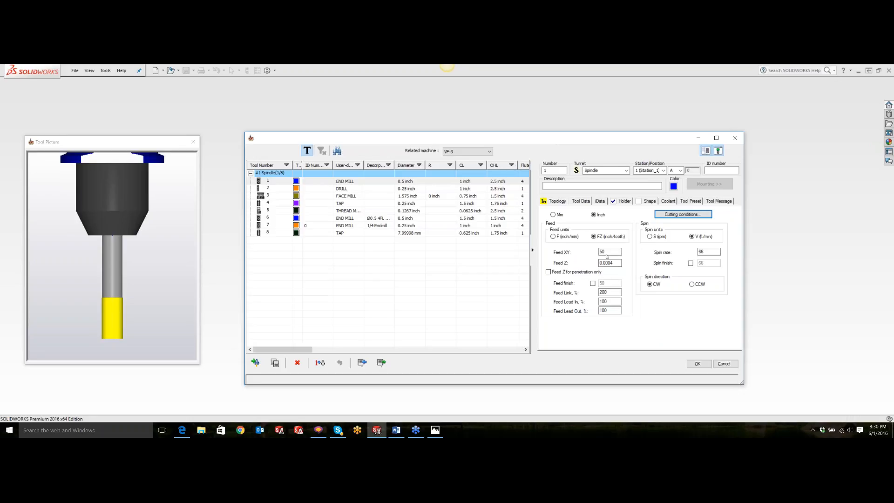
- Apply the 304SS cutting condition to the end mill's feed data
click(677, 215)
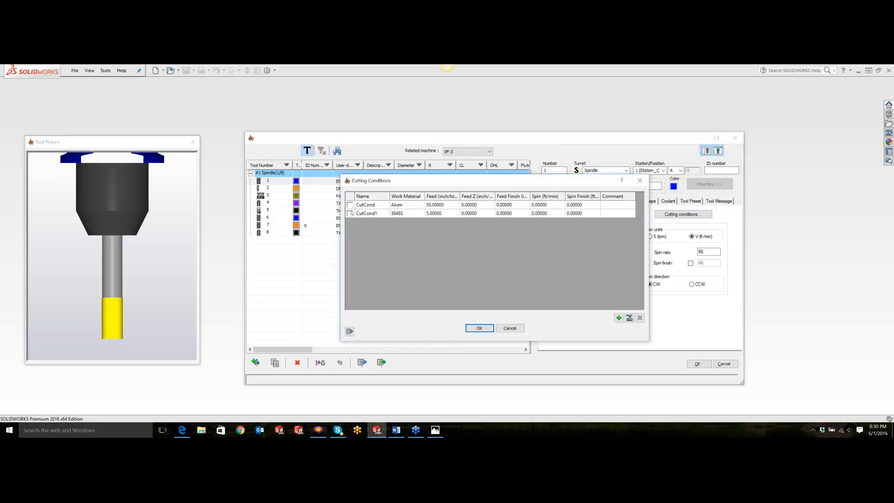
click(350, 214)
click(479, 329)
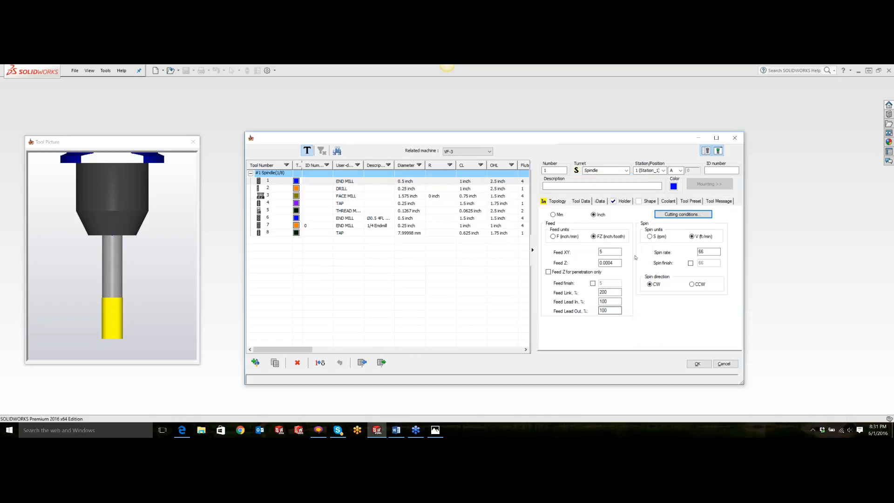
double_click(608, 250)
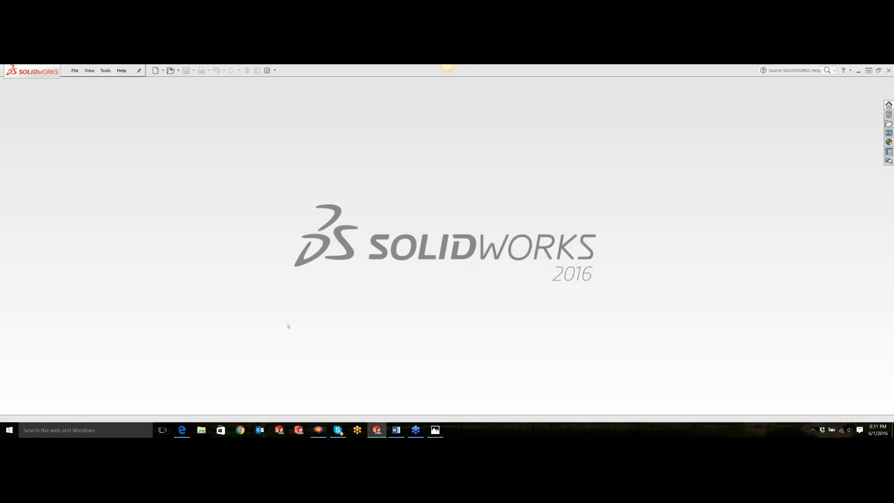
- Search the Gpptool folder in File Explorer for "VF-" and open the VF-3 machine file in the SolidCAM2015 Machine ID Editor
click(202, 429)
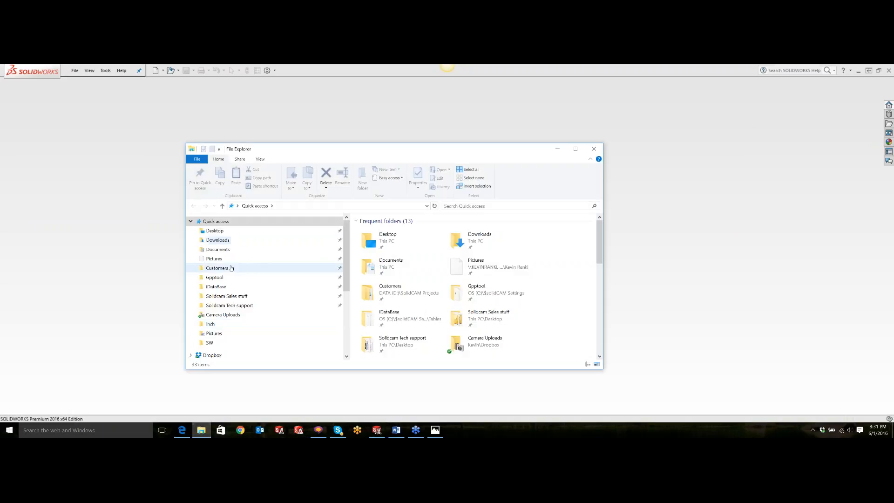
click(226, 279)
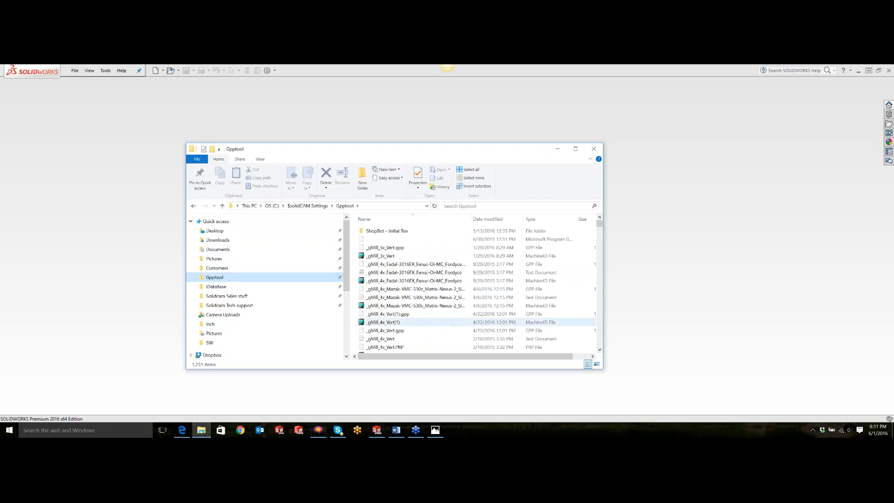
click(540, 206)
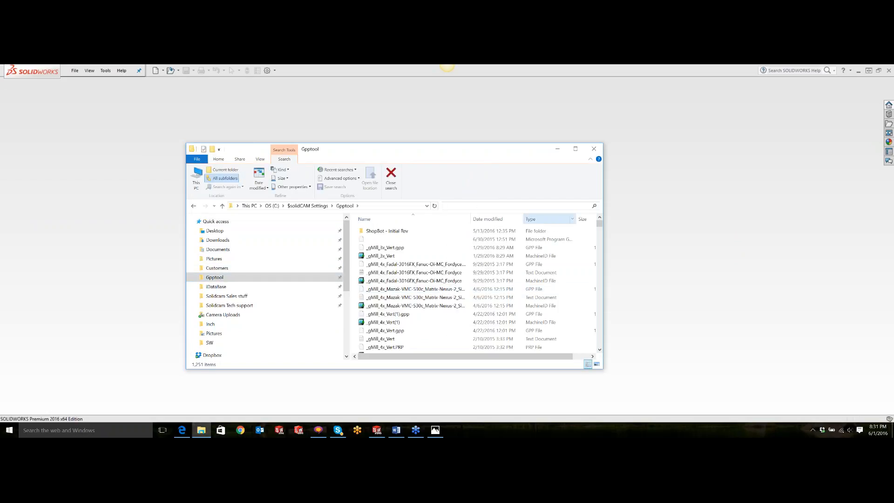
text(VF-)
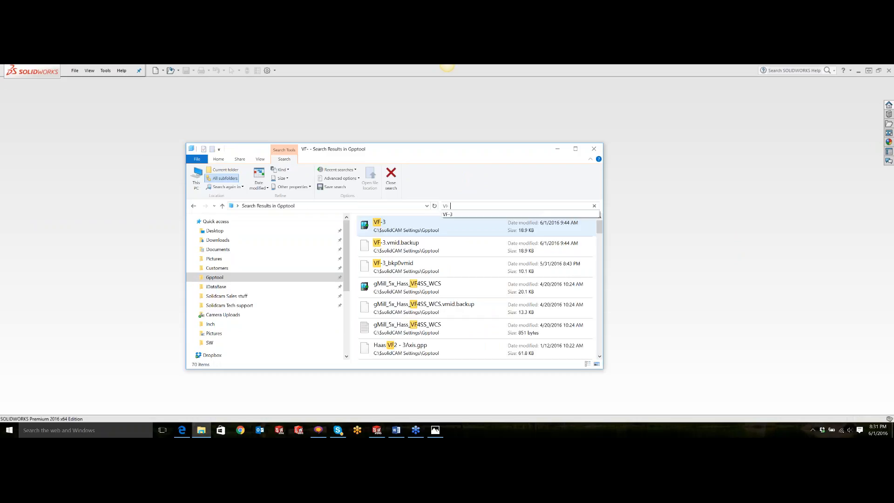
click(379, 226)
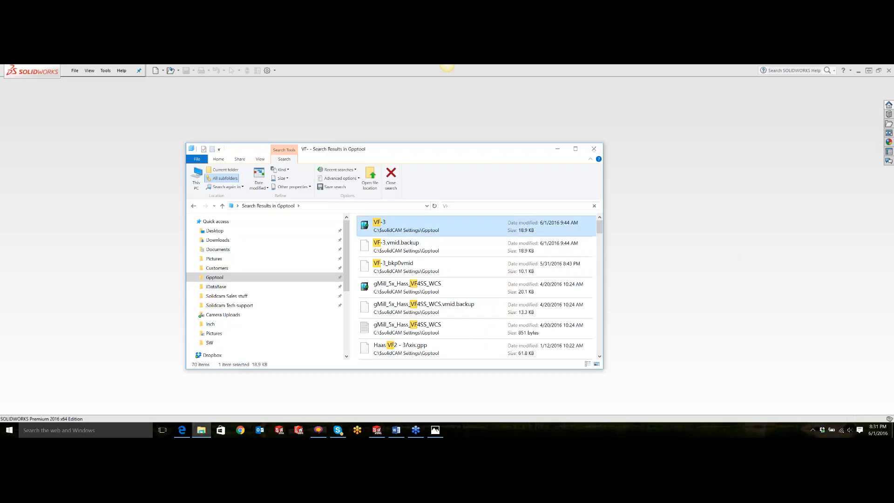
double_click(429, 226)
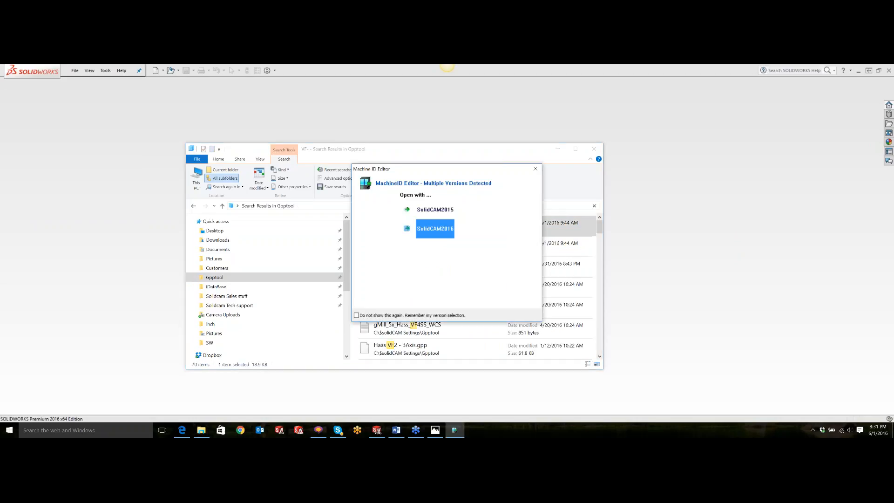
click(426, 212)
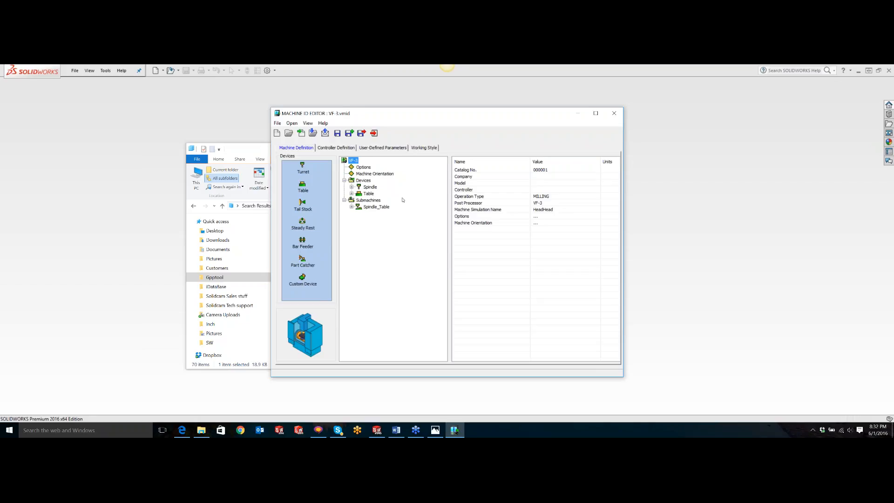
- Set the VF-3 machine's Machine Tool Table Name to CLASS LIB in the general Working Style options, save the machine definition and close the folder window
click(352, 187)
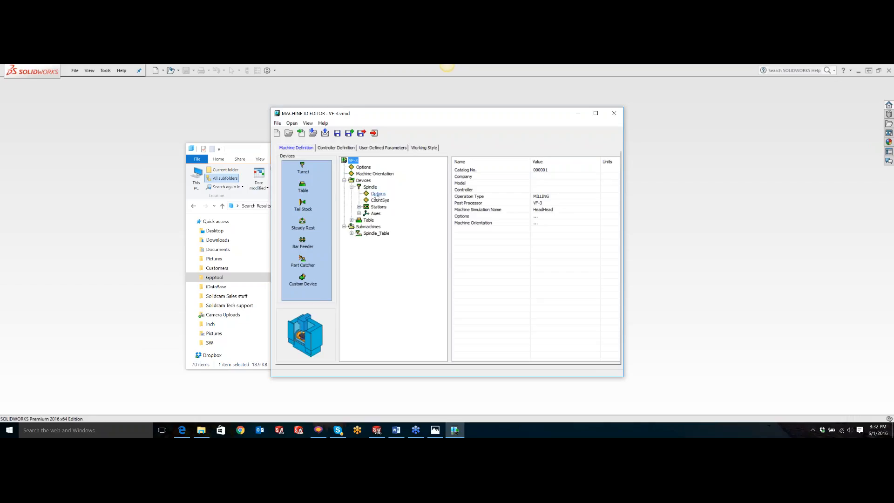
click(378, 194)
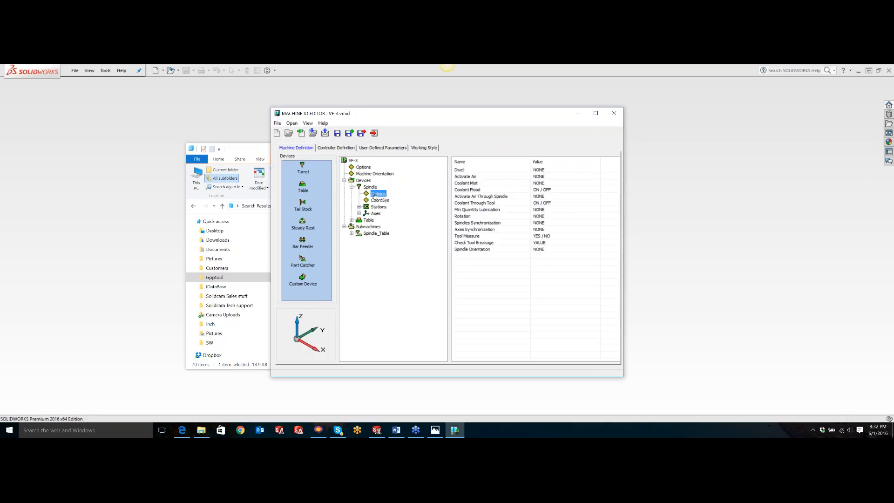
click(418, 148)
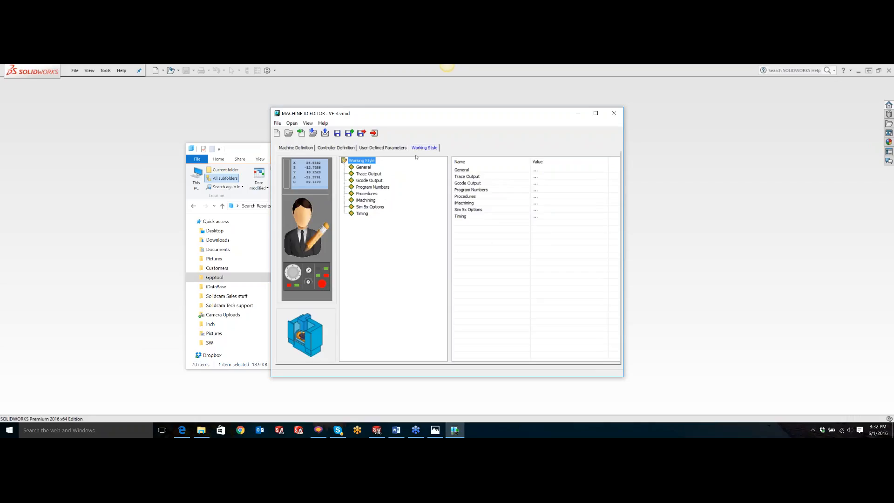
click(363, 167)
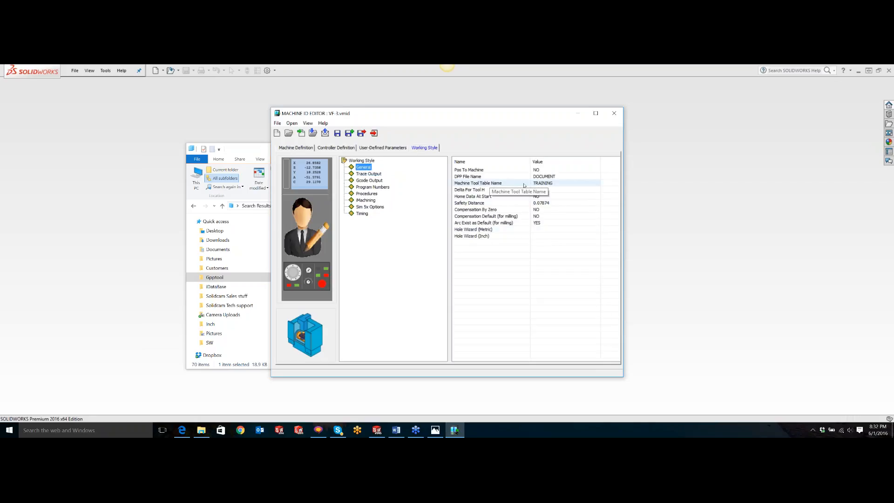
click(556, 185)
click(571, 185)
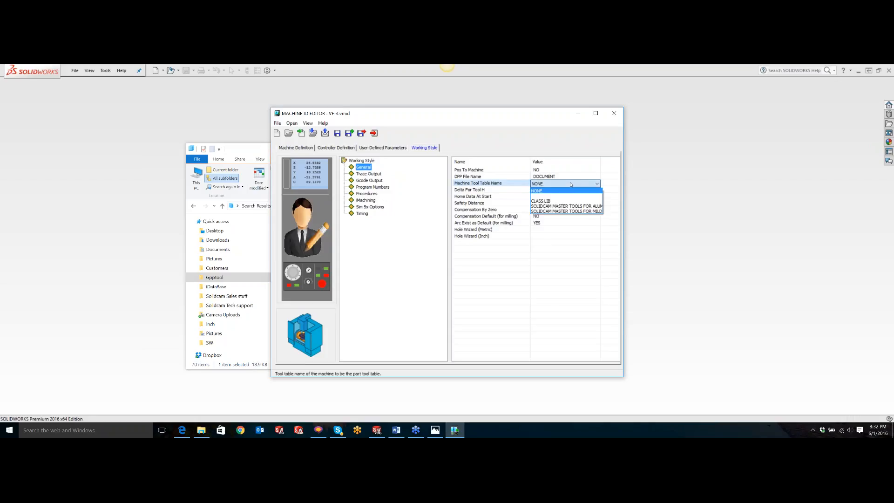
click(558, 202)
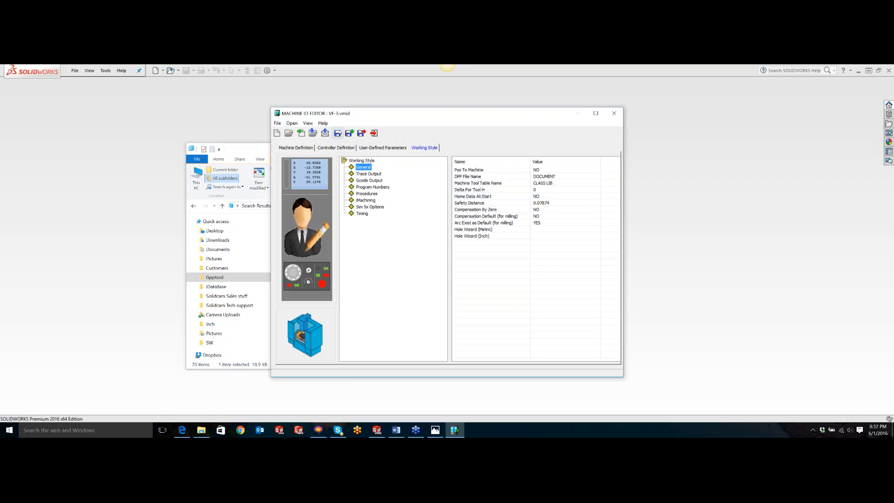
click(614, 113)
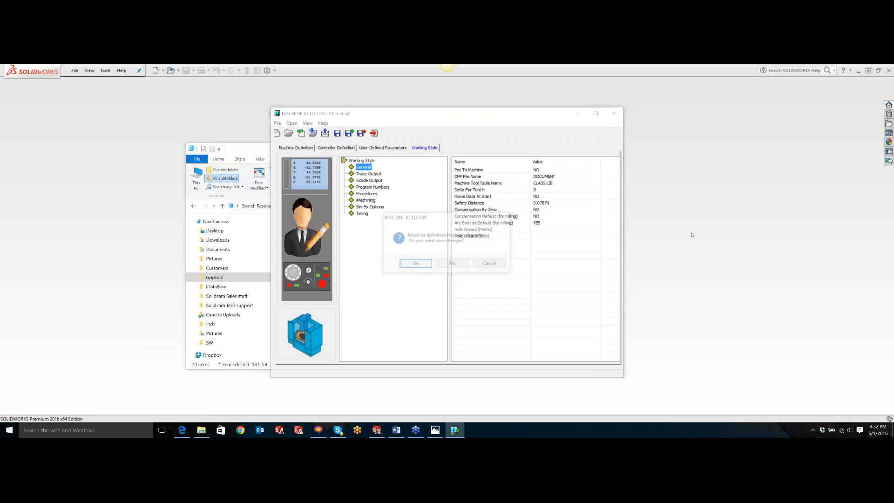
click(420, 265)
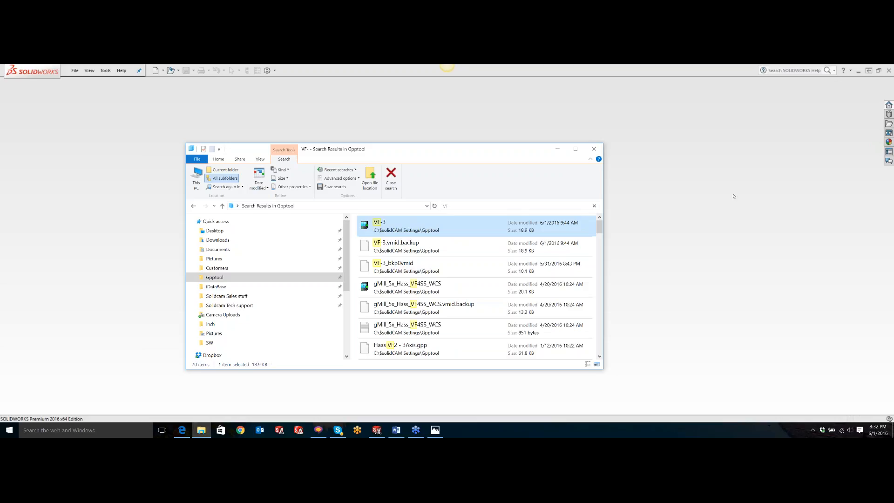
click(594, 149)
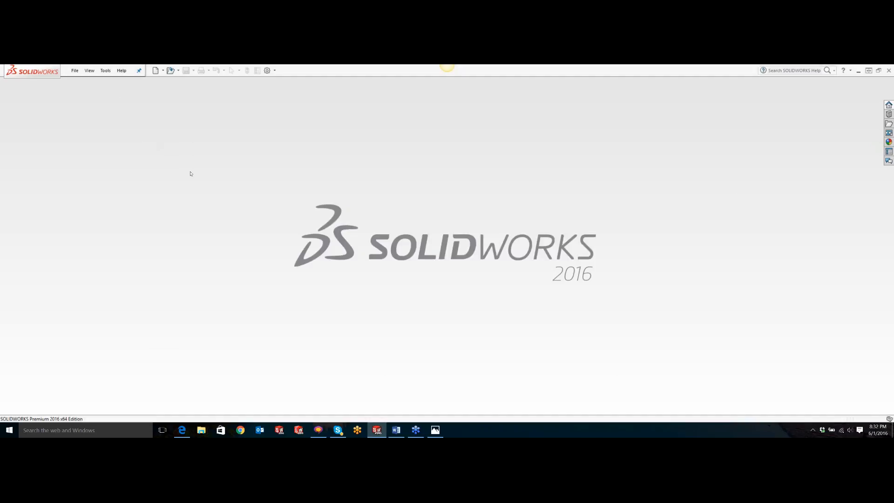
- Open the recent SolidCAM assembly in SOLIDWORKS and create a new external milling CAM-Part named SolidCAM in inch units
key(r)
click(215, 172)
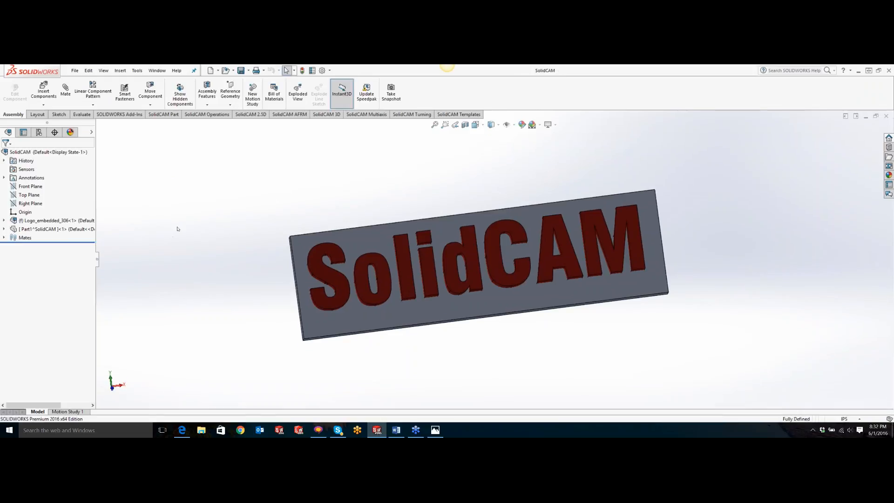
click(136, 71)
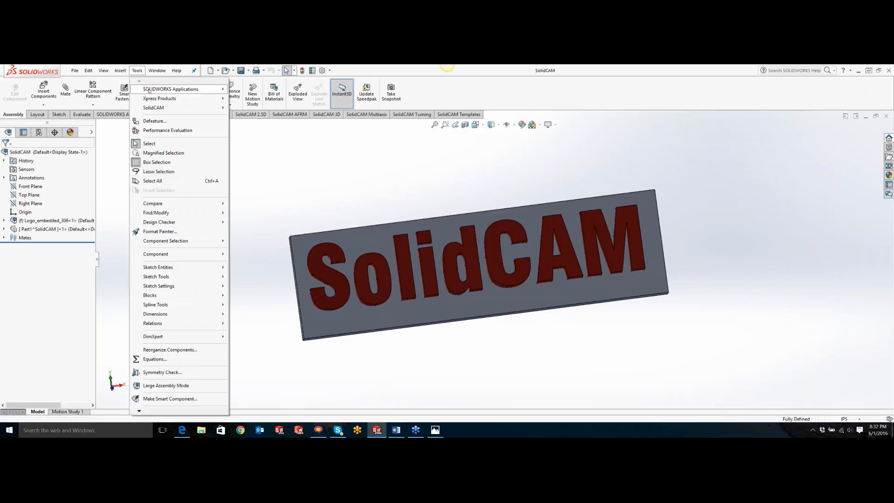
mouse_move(153, 108)
mouse_move(289, 110)
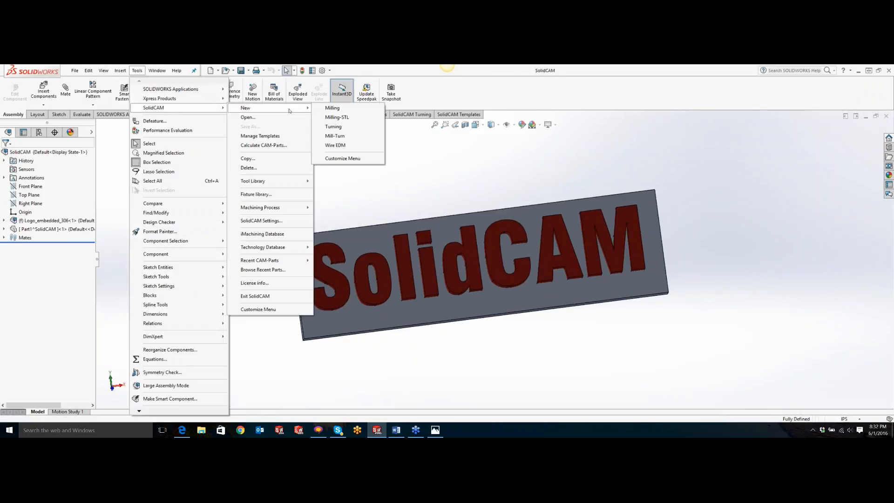
click(333, 107)
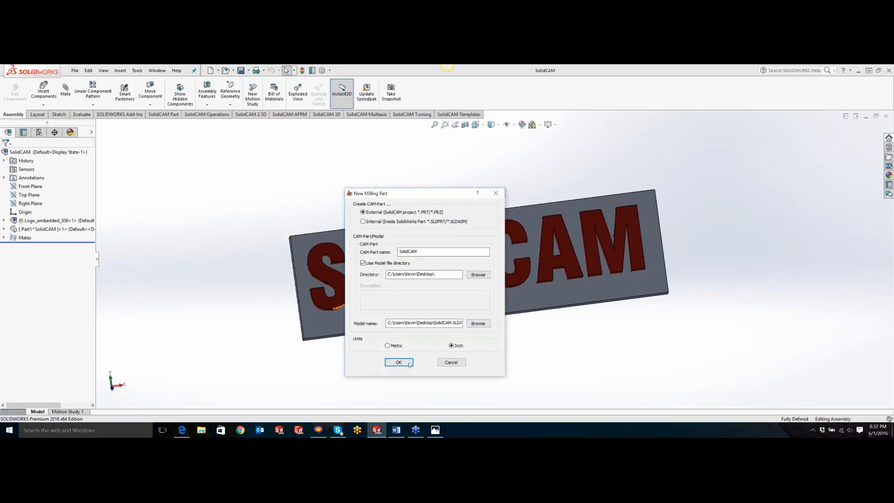
click(409, 363)
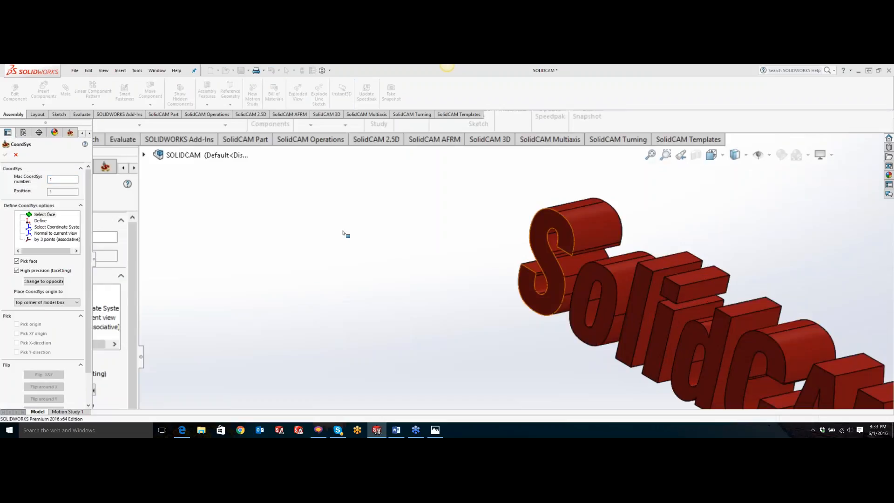
- Try to define the machine coordinate system by picking the front face of a letter
click(358, 225)
click(379, 247)
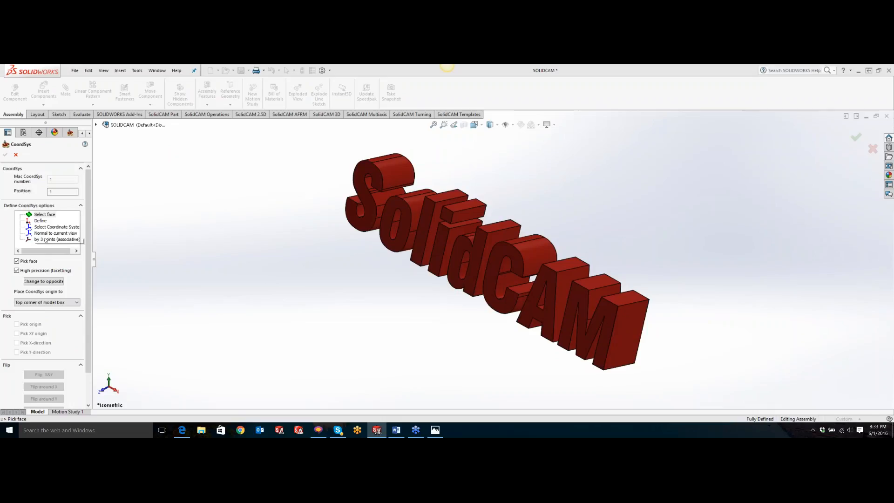
click(45, 215)
click(400, 248)
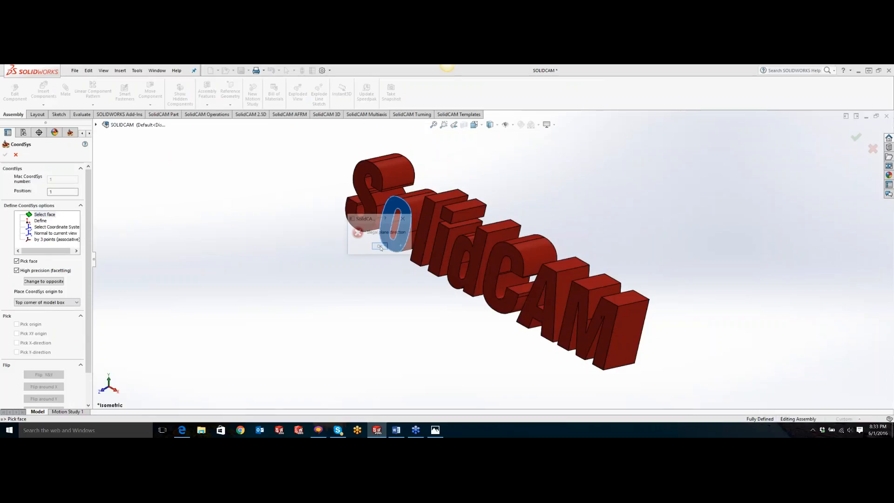
click(380, 246)
scroll(255, 281, up, 9)
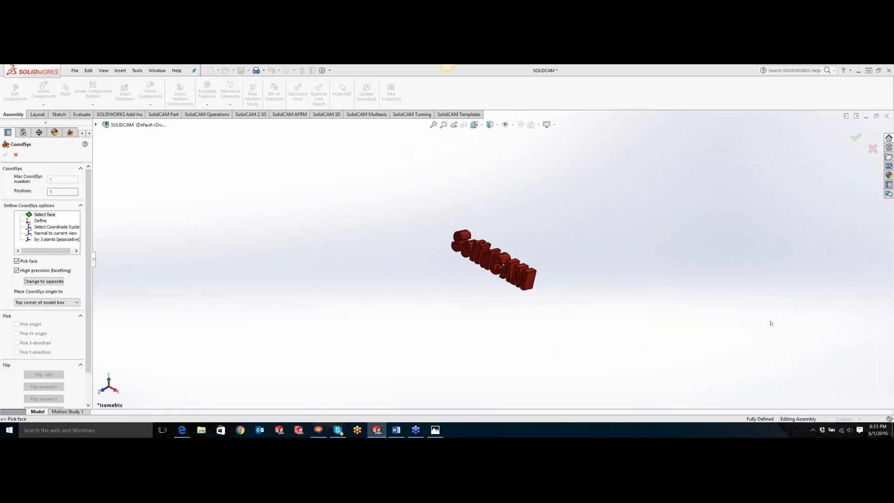
scroll(530, 260, down, 3)
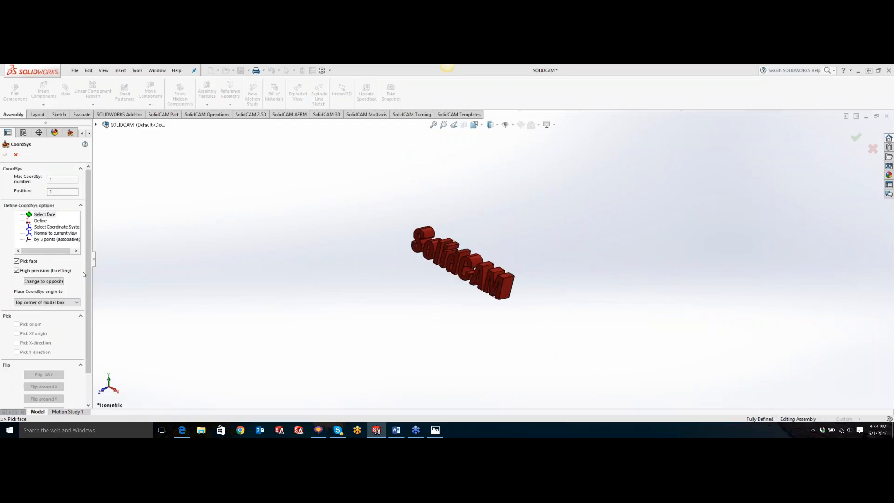
- Define the coordinate system by points, with its origin on the top front edge of the S and its directions picked on the letter l
click(40, 220)
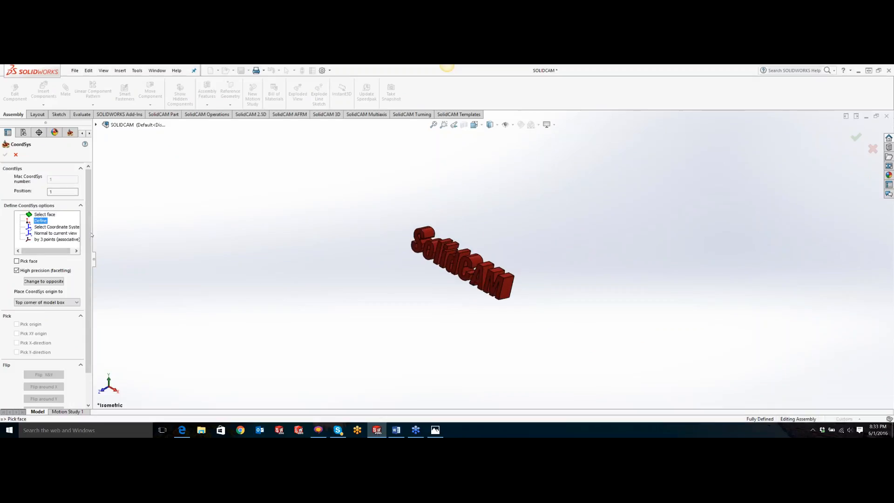
scroll(401, 195, down, 5)
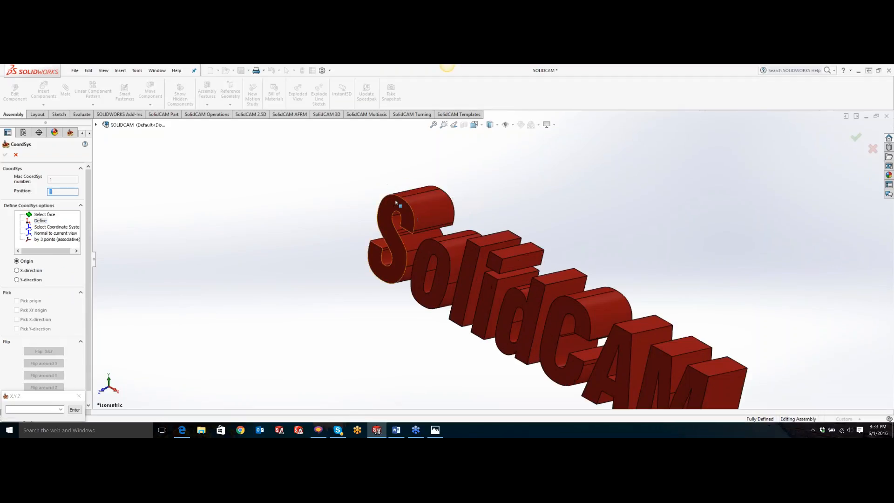
click(400, 198)
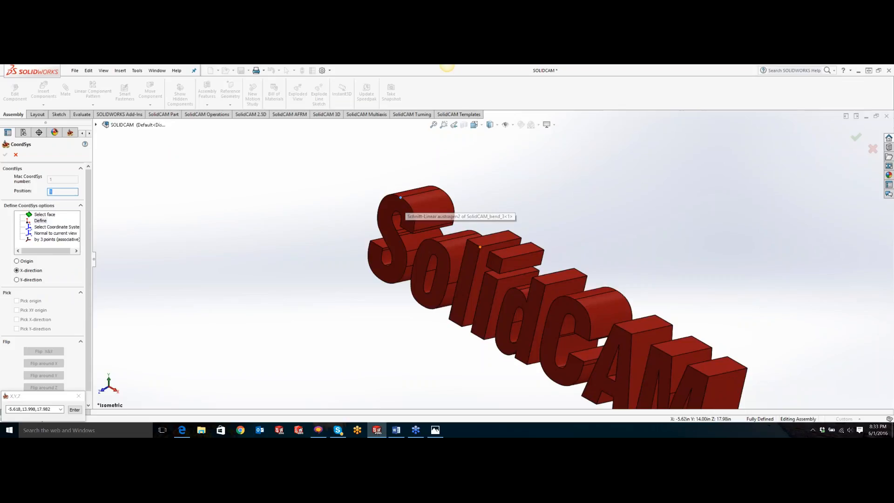
click(466, 253)
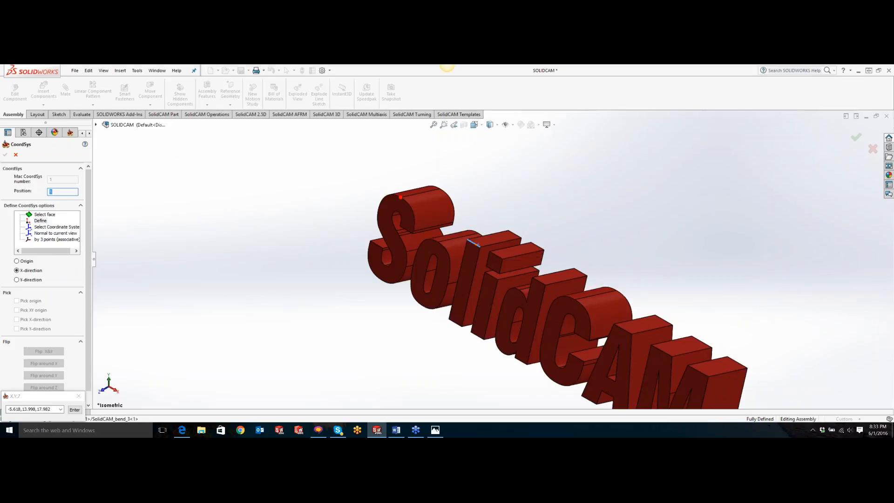
click(466, 255)
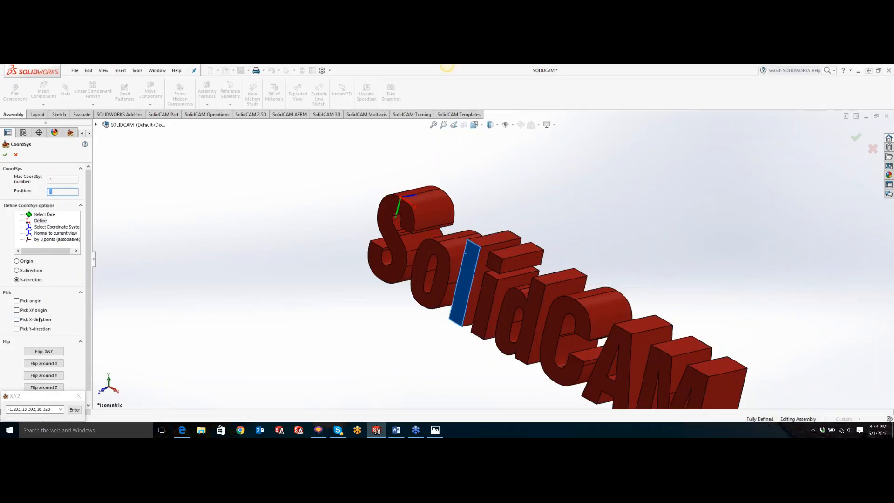
- Flip the coordinate system around X, accept it with the default machining levels, and confirm the milling part data
click(50, 364)
click(50, 363)
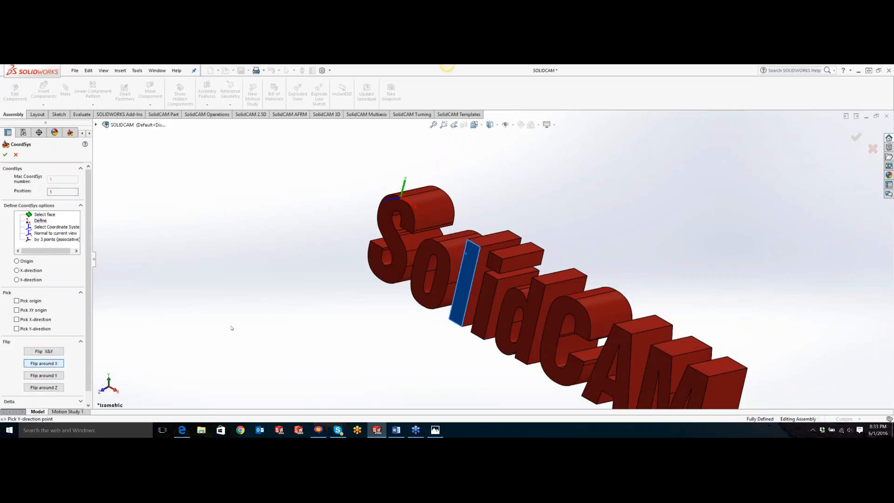
click(6, 154)
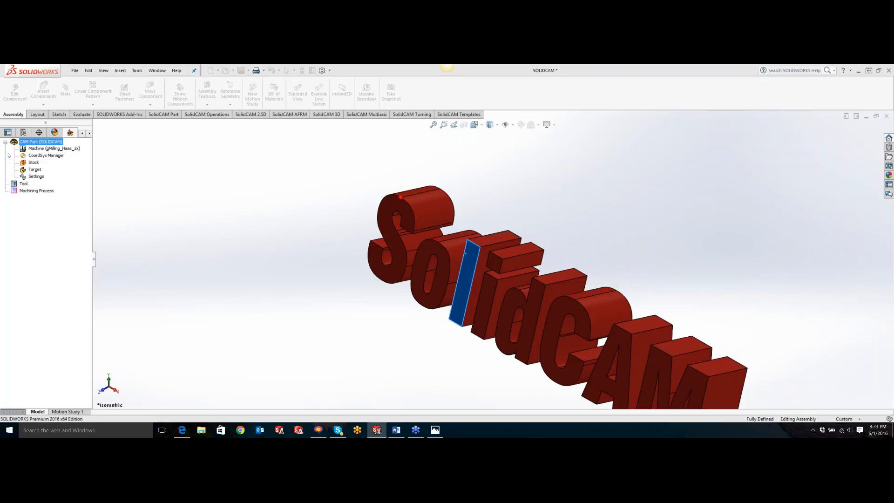
drag(462, 283, 397, 128)
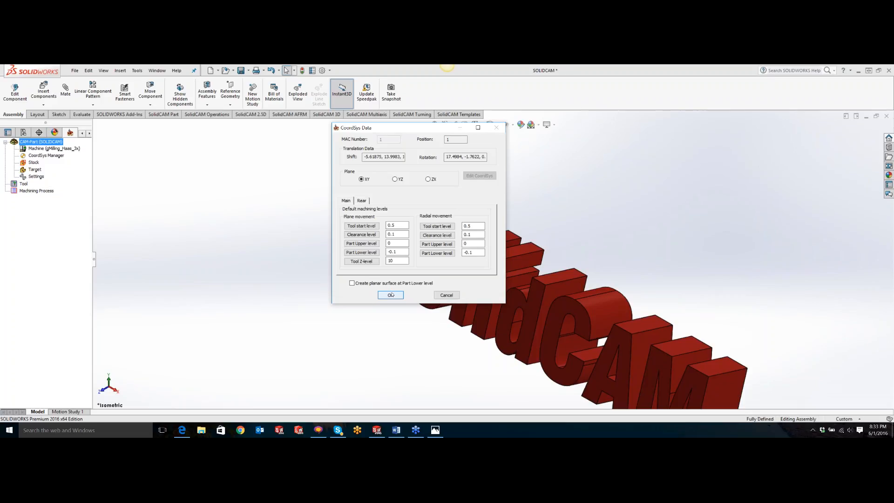
click(391, 294)
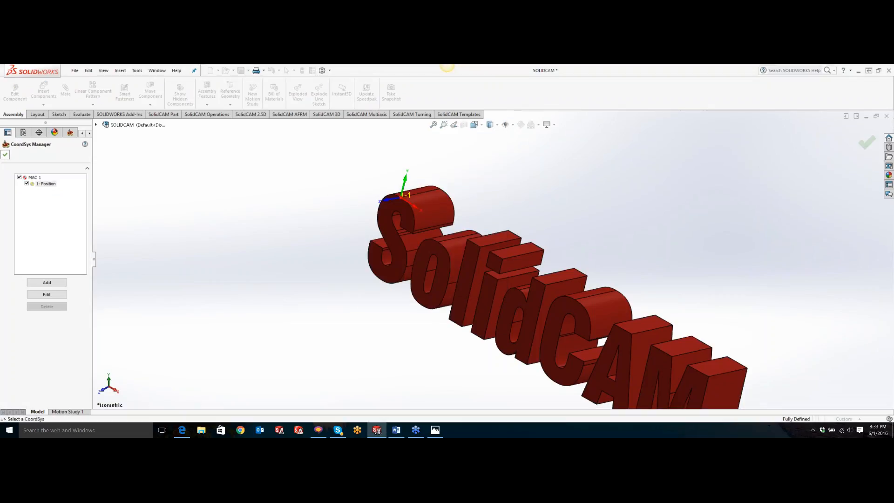
click(5, 154)
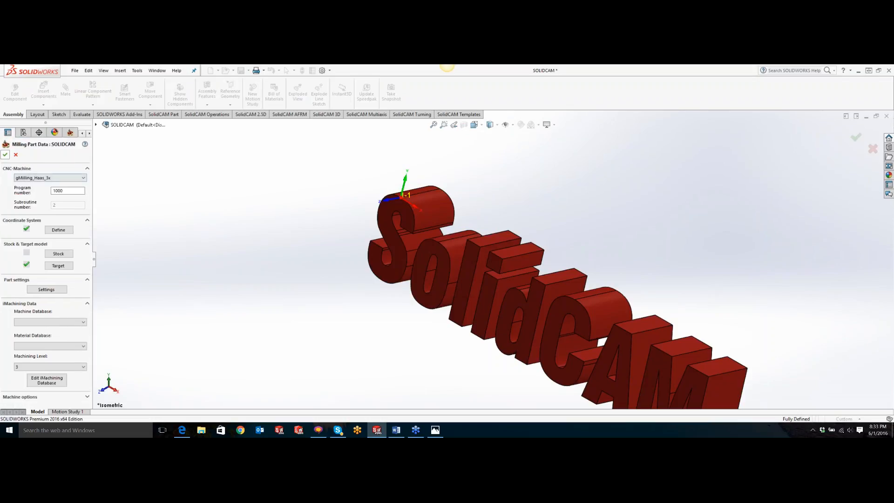
click(5, 155)
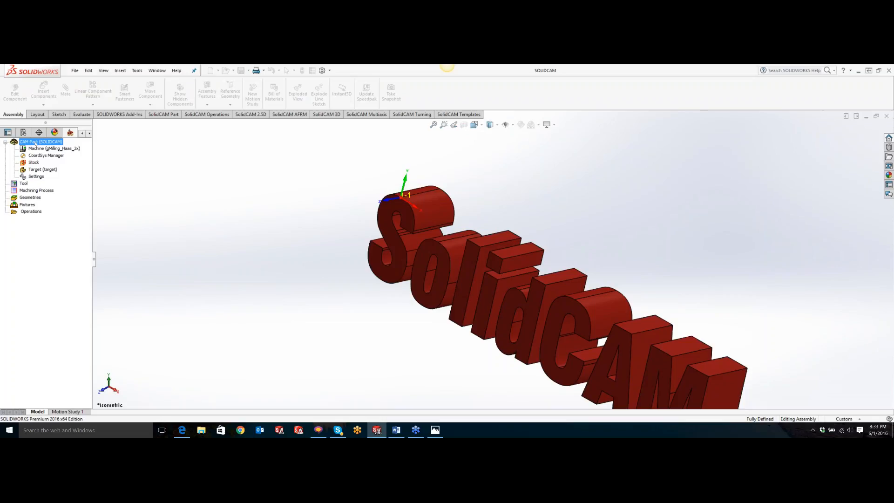
- Change the CAM-Part's CNC machine to VF-3 and check the part tool table
double_click(36, 143)
click(49, 177)
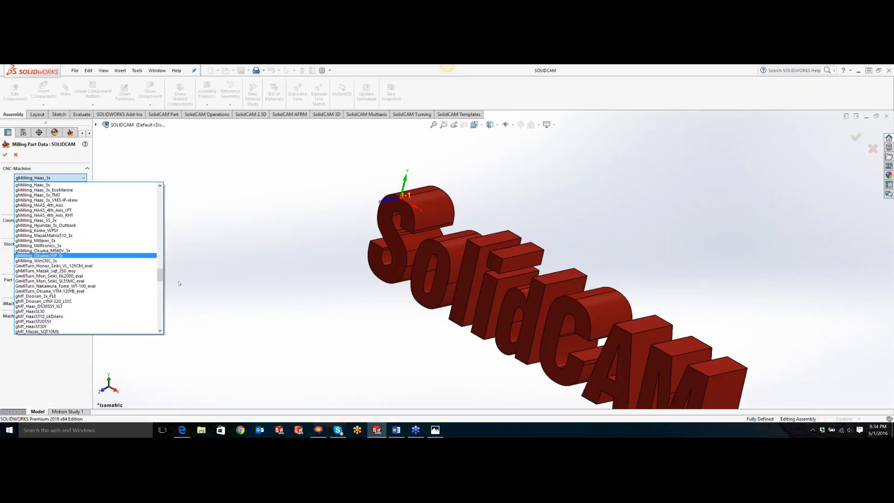
scroll(154, 321, down, 5)
scroll(154, 321, down, 3)
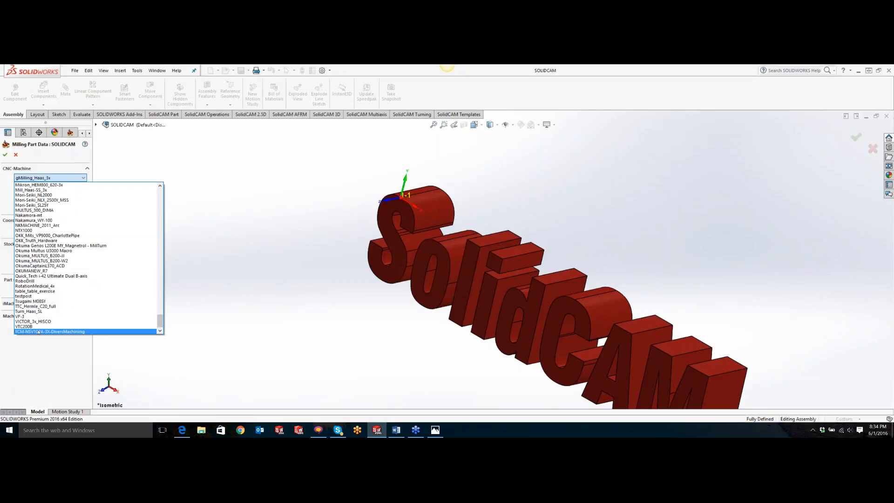
click(37, 316)
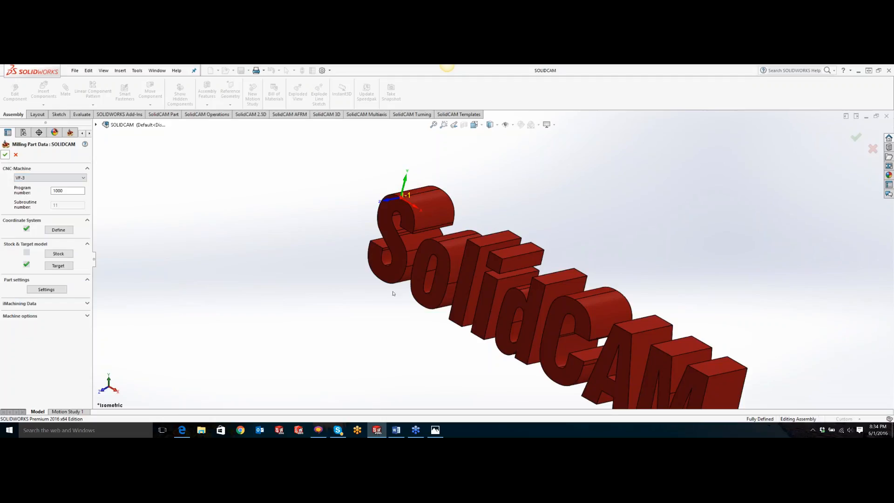
click(447, 291)
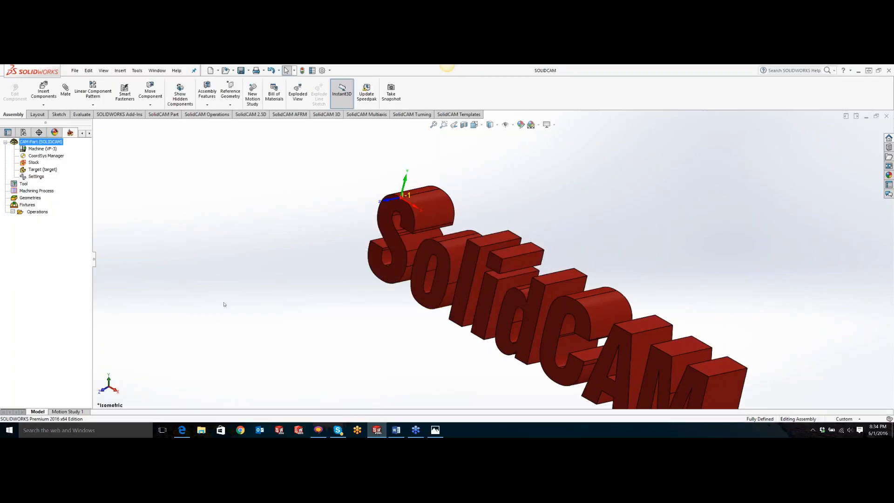
double_click(23, 184)
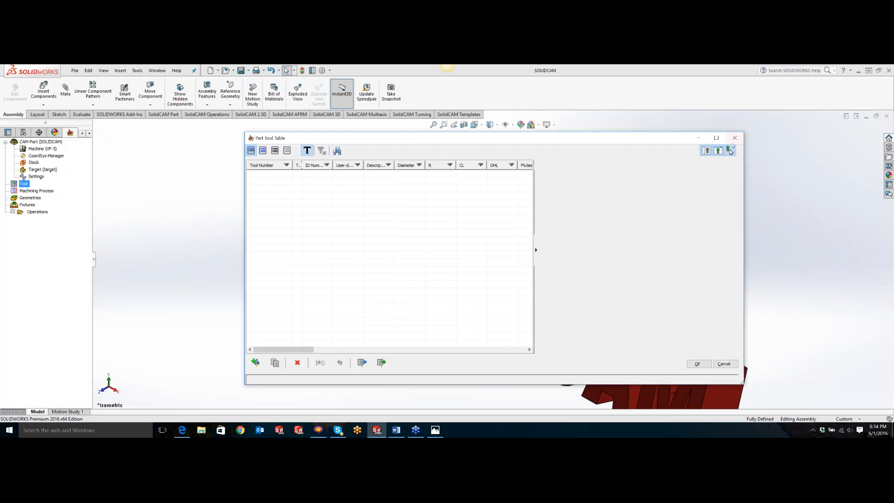
click(735, 137)
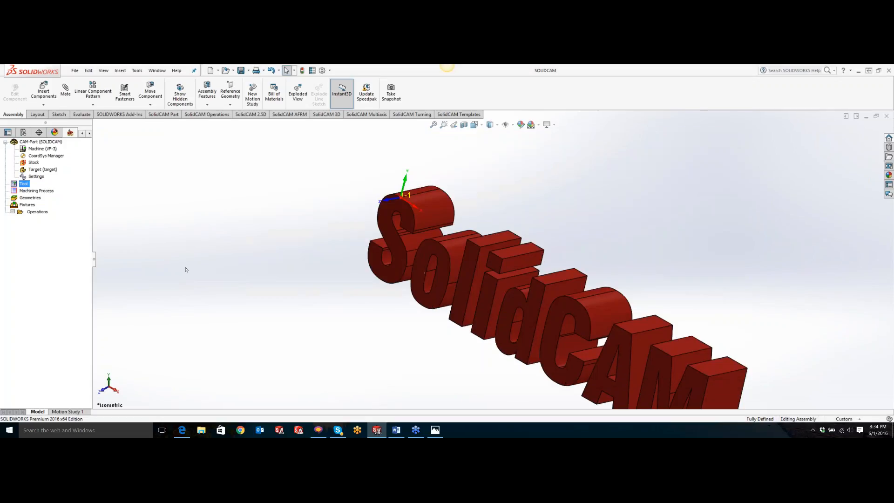
- Close the current CAM-Part and its model, and reopen the SolidCAM.SLDASM assembly from the recent documents
right_click(48, 141)
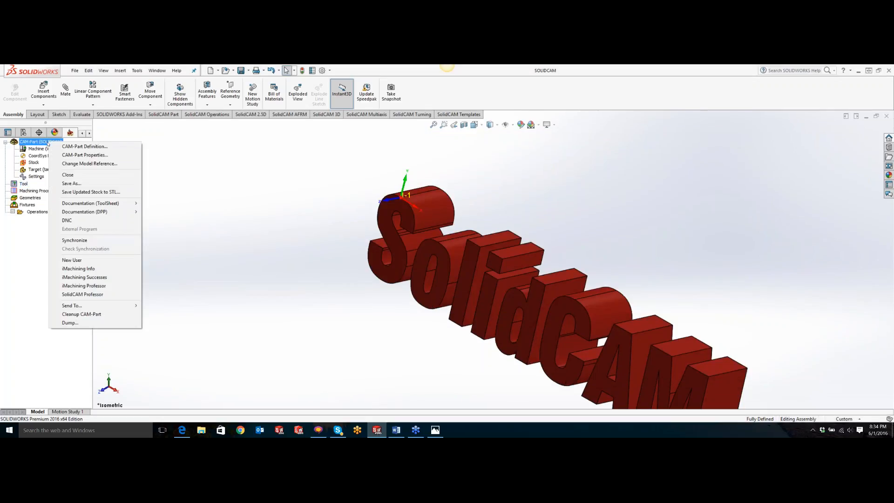
click(68, 175)
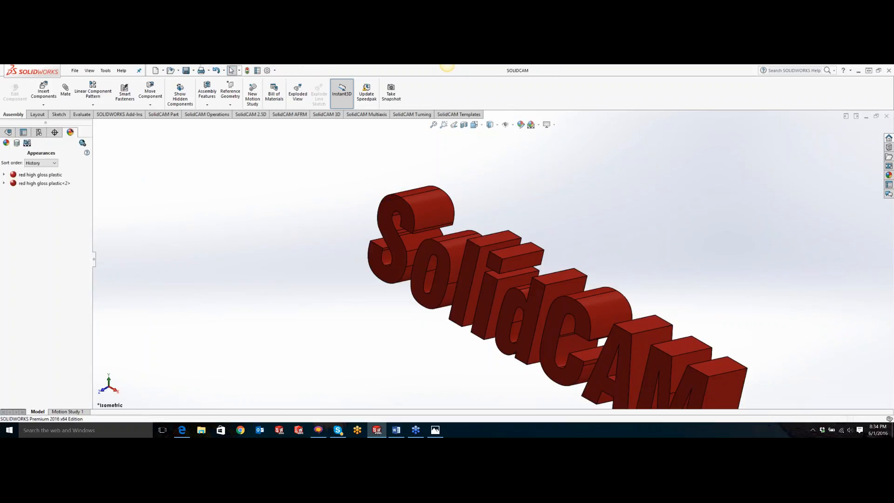
key(r)
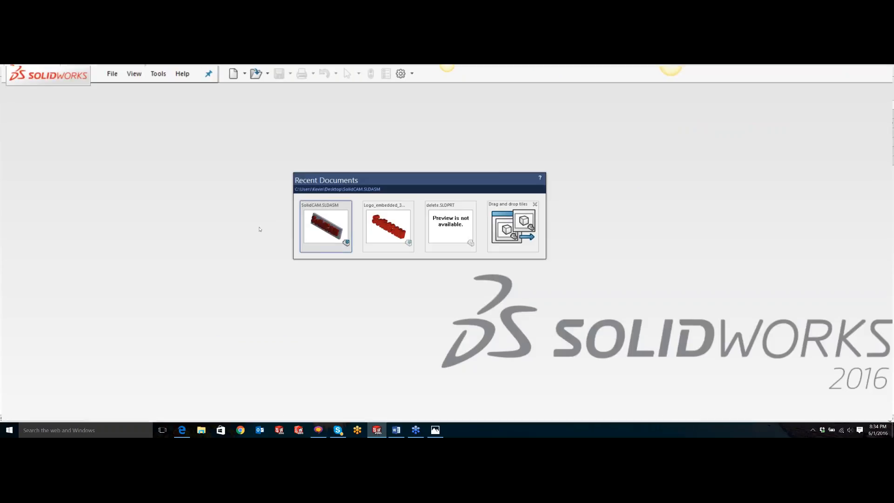
key(Return)
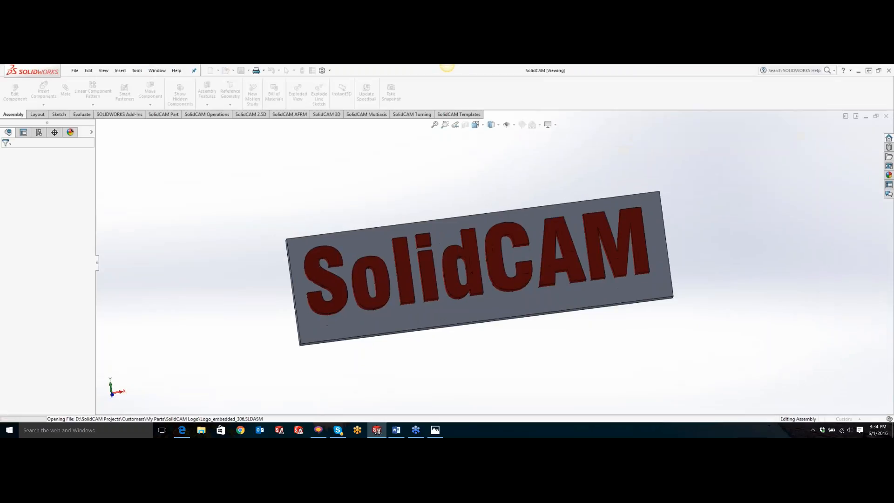
- Create a new external milling CAM-Part named SolidCAM-1 in the model file directory, with inch units
click(137, 70)
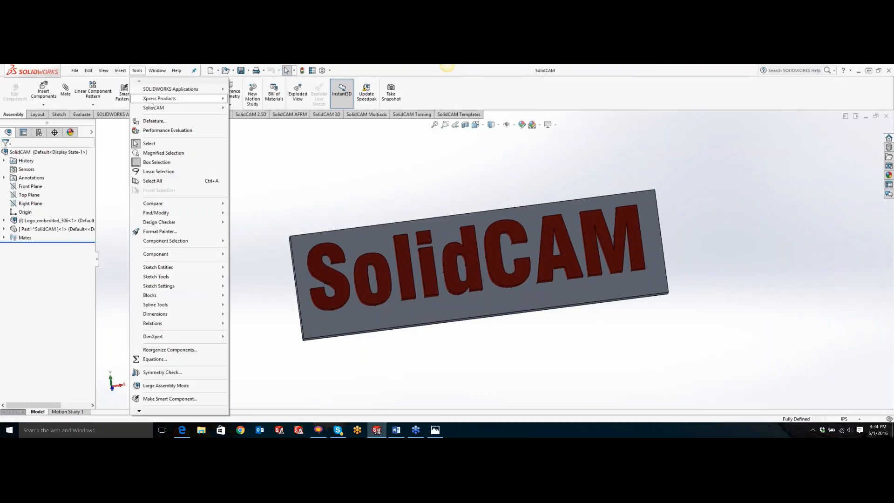
mouse_move(158, 107)
mouse_move(258, 110)
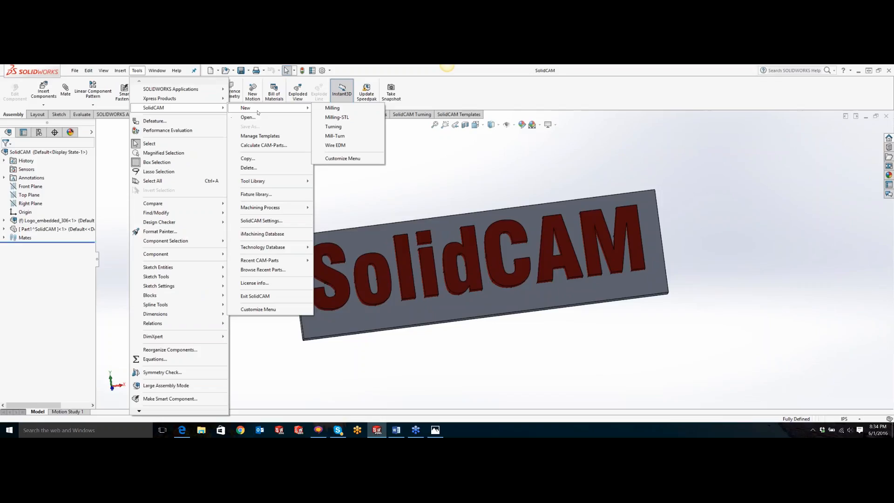
click(333, 108)
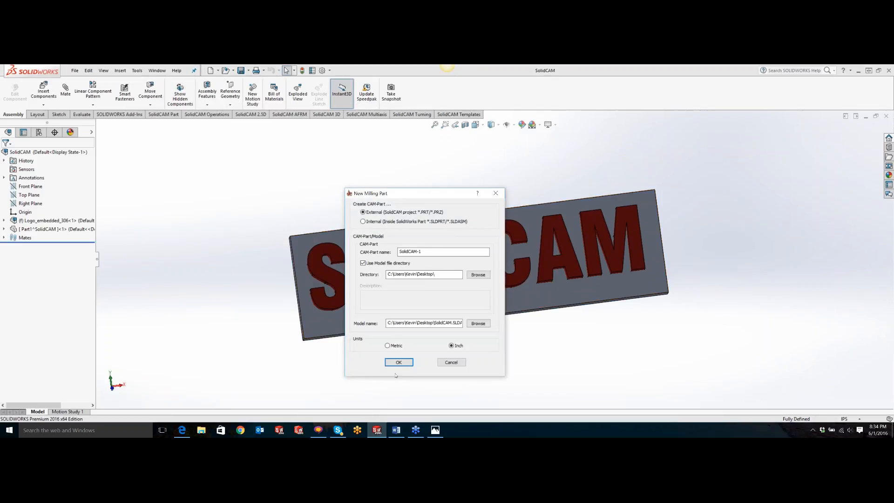
click(394, 362)
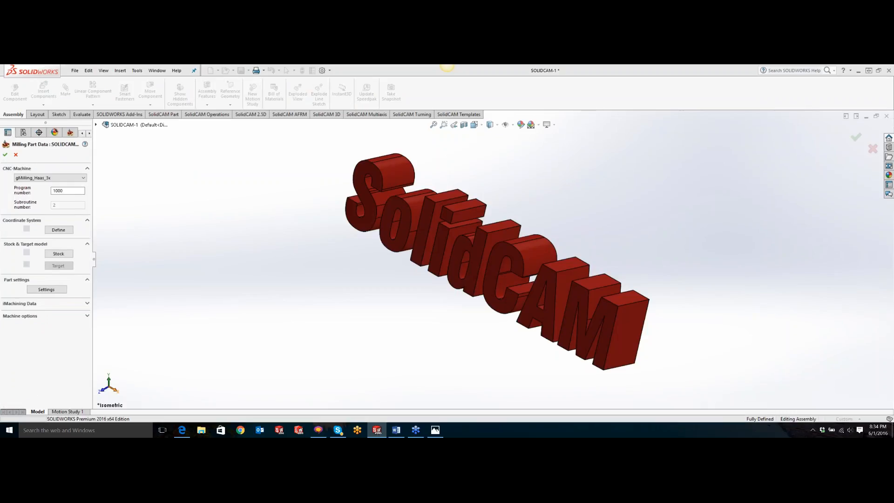
- Set the CNC machine of the new milling part to VF-3
click(83, 177)
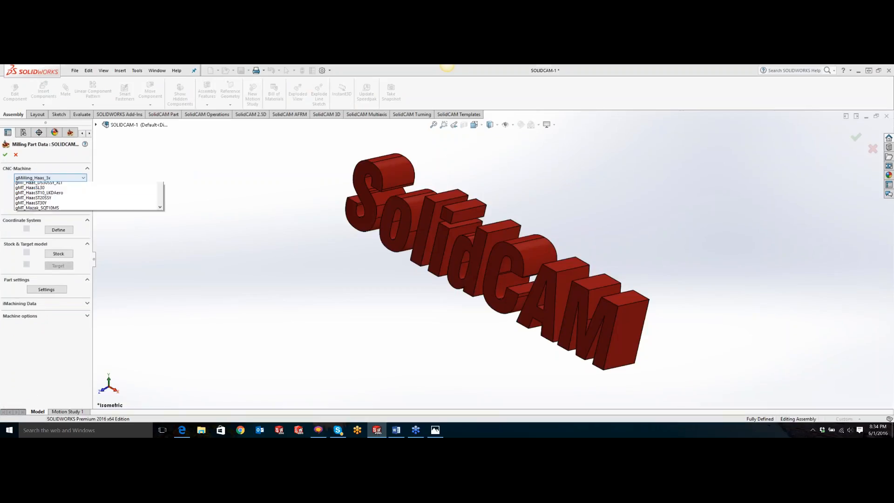
drag(159, 279, 158, 326)
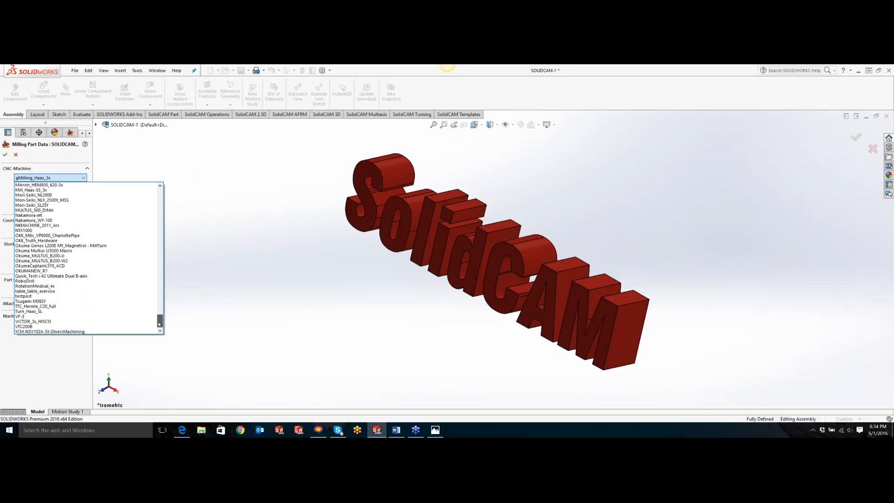
click(82, 317)
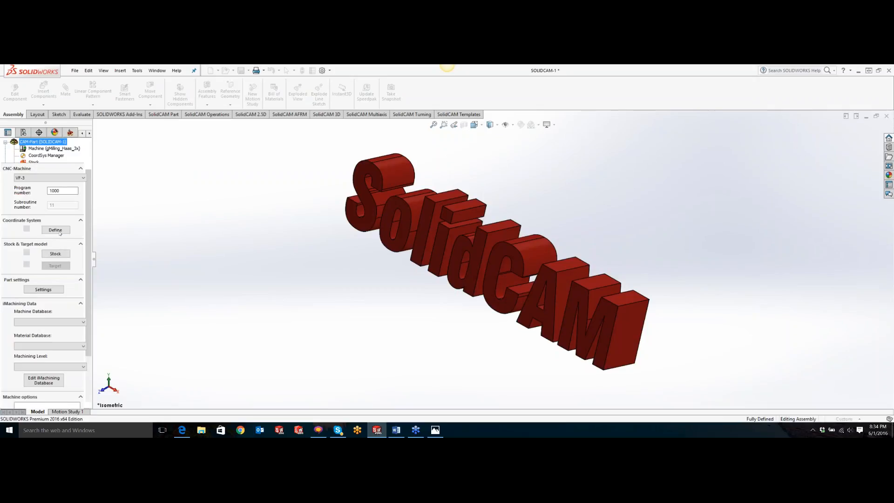
- Define coordinate system 1 with its origin on the top front edge of the S, and pick its X and Y directions on the lettering
click(58, 230)
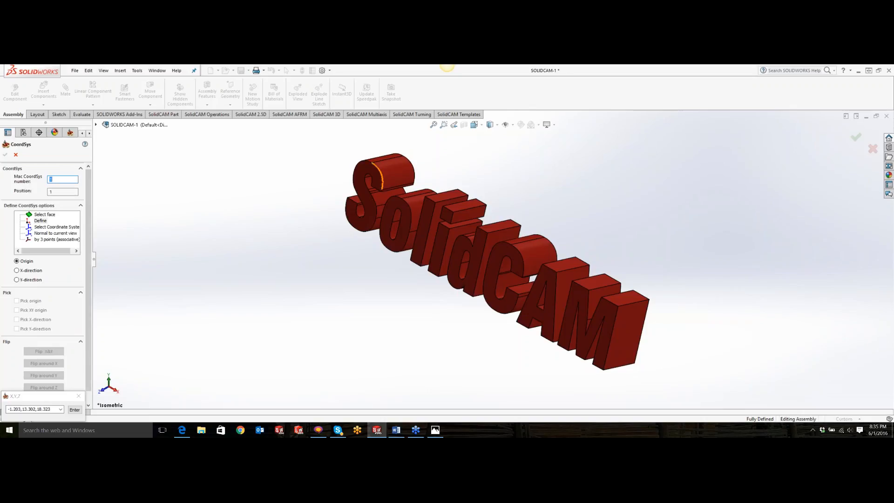
click(372, 163)
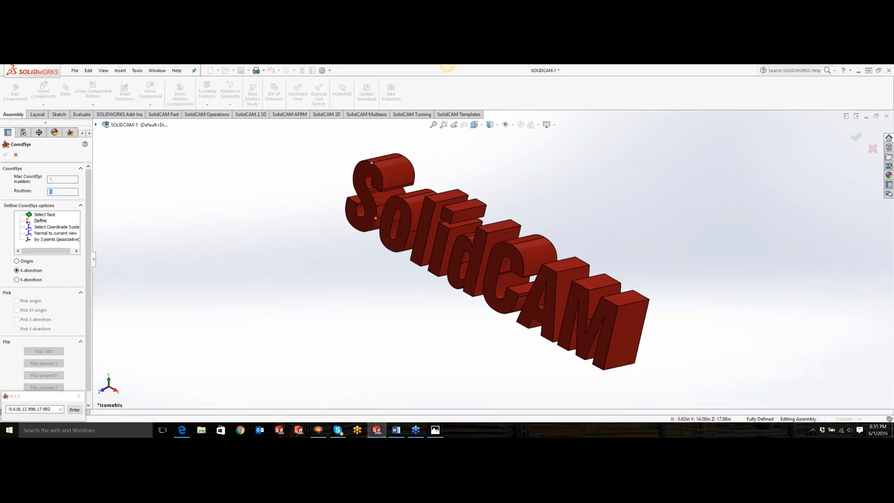
click(434, 198)
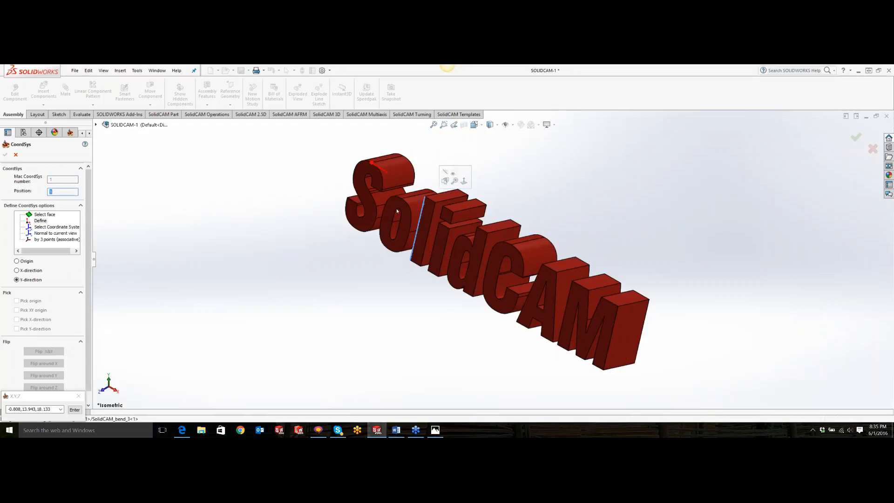
click(397, 211)
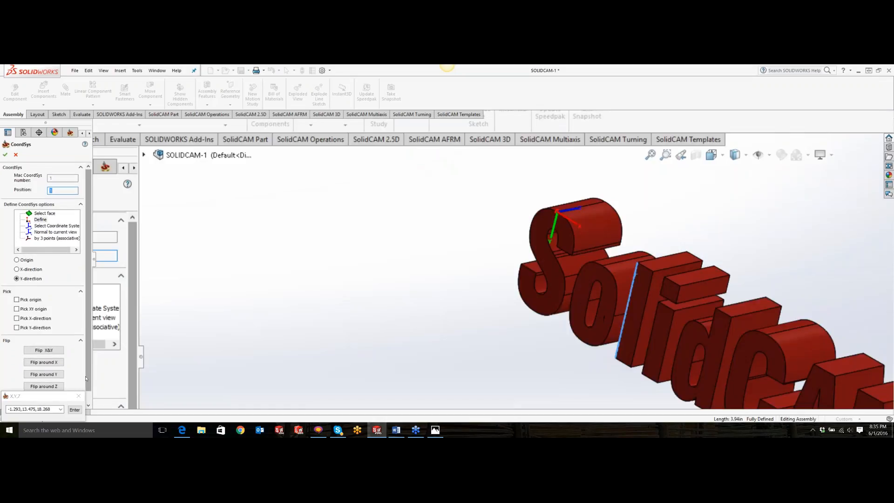
- Flip the coordinate system around X twice, accept it in the CoordSys Manager, and confirm the milling part data
drag(88, 378, 88, 391)
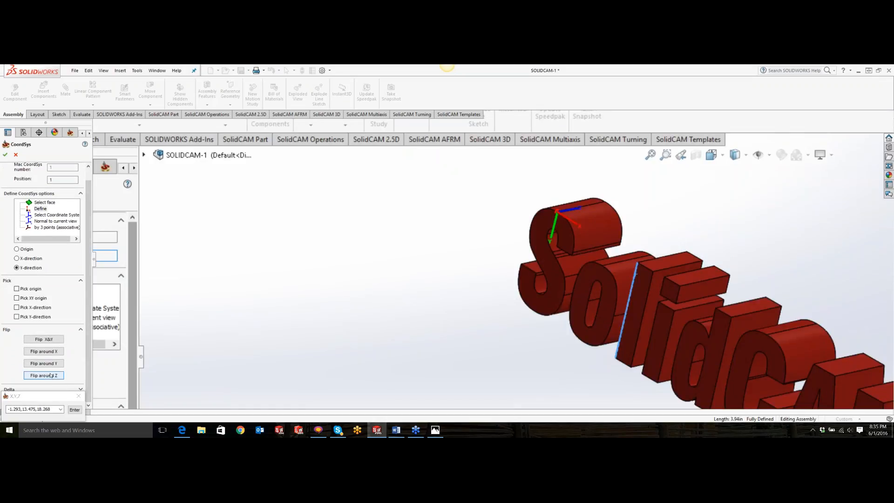
click(51, 353)
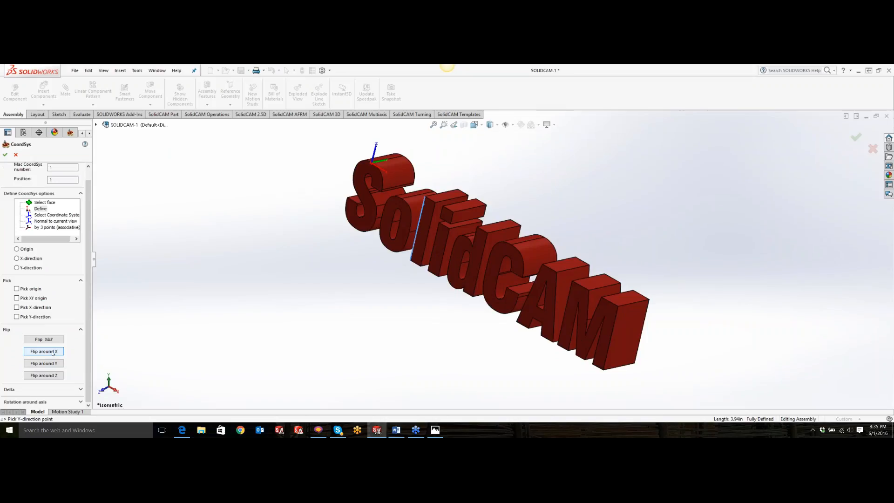
click(52, 353)
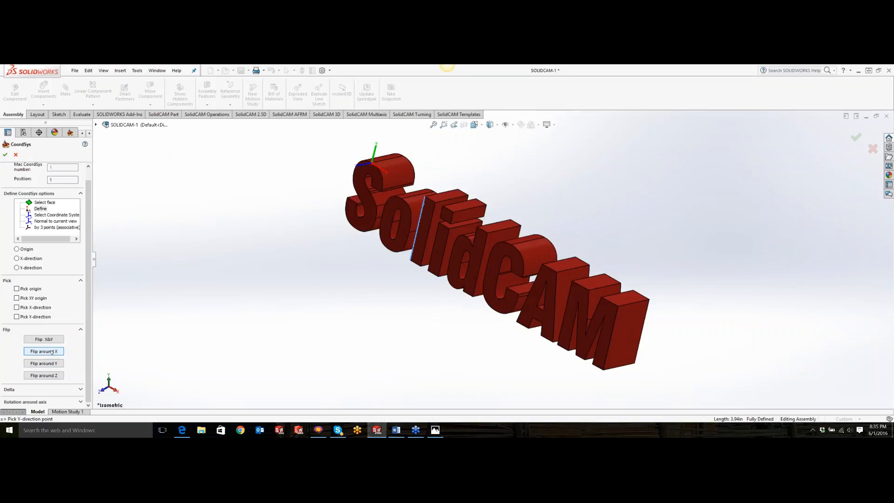
click(5, 154)
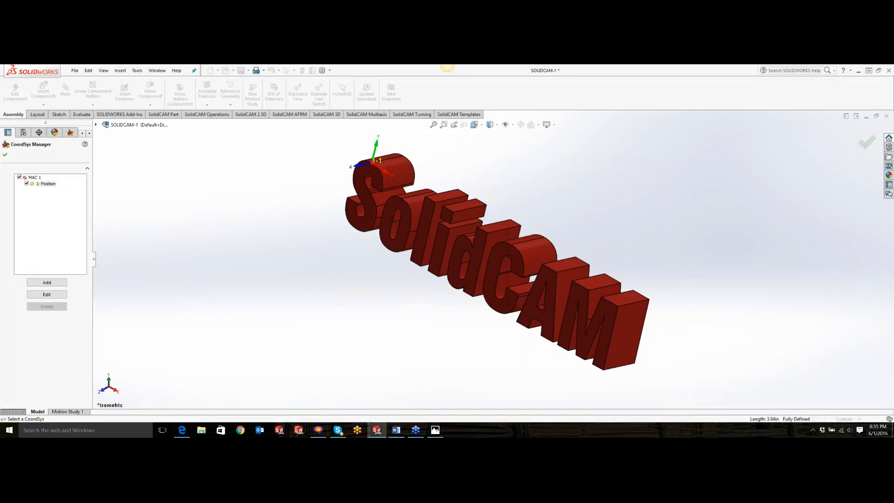
click(5, 155)
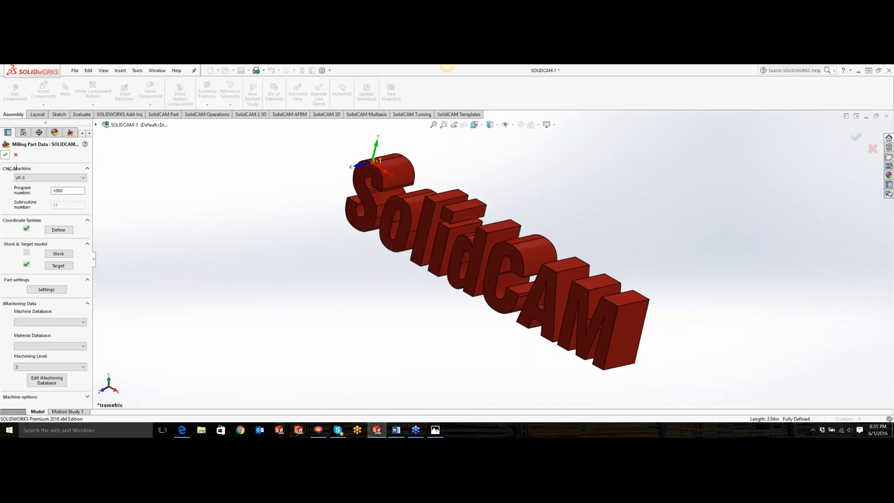
click(5, 155)
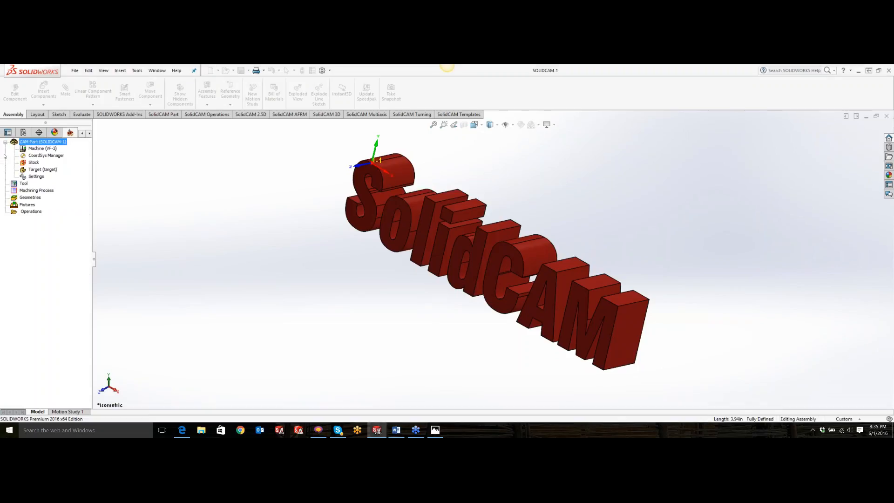
- Check the part tool table, and look through the available CNC machines in the CAM-Part definition without changing the machine
double_click(24, 183)
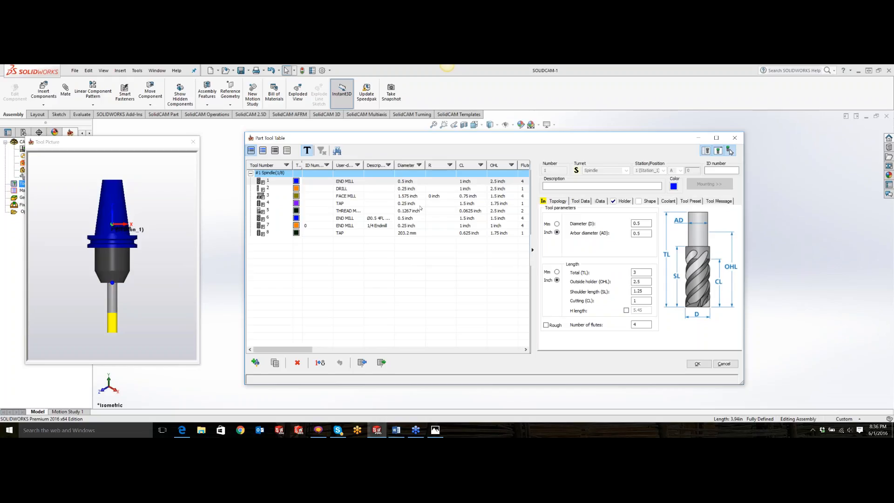
click(696, 365)
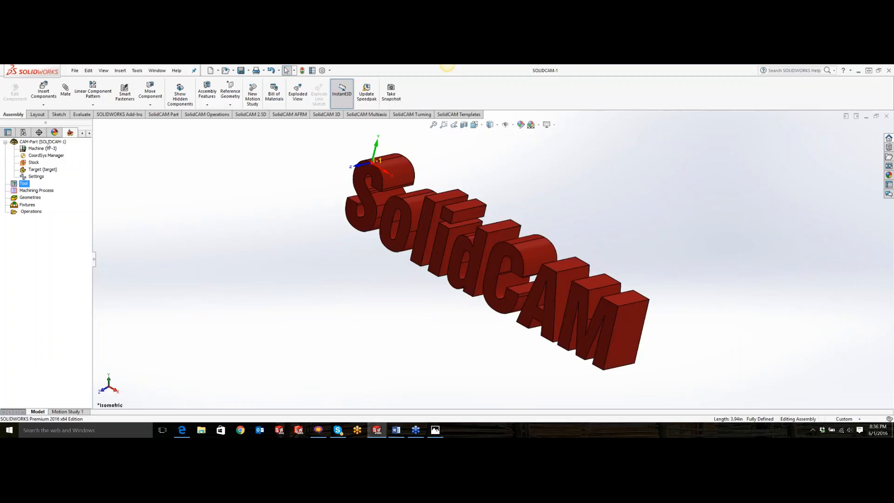
click(50, 142)
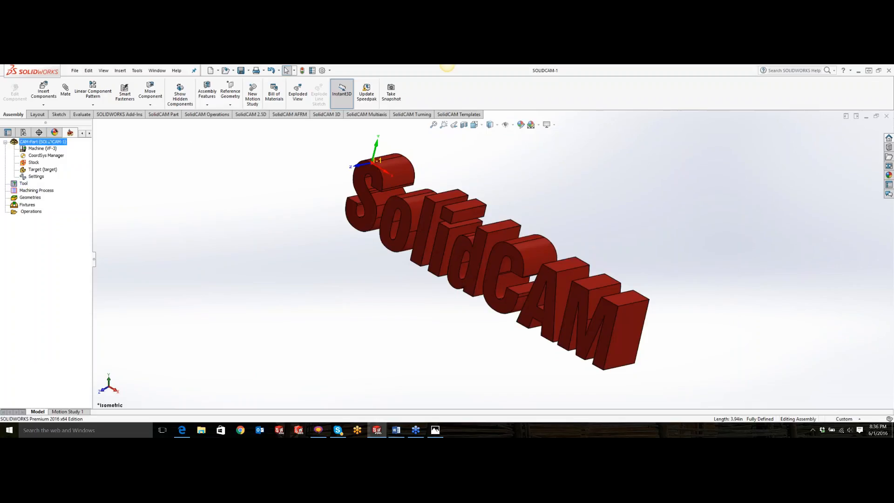
double_click(49, 142)
click(61, 179)
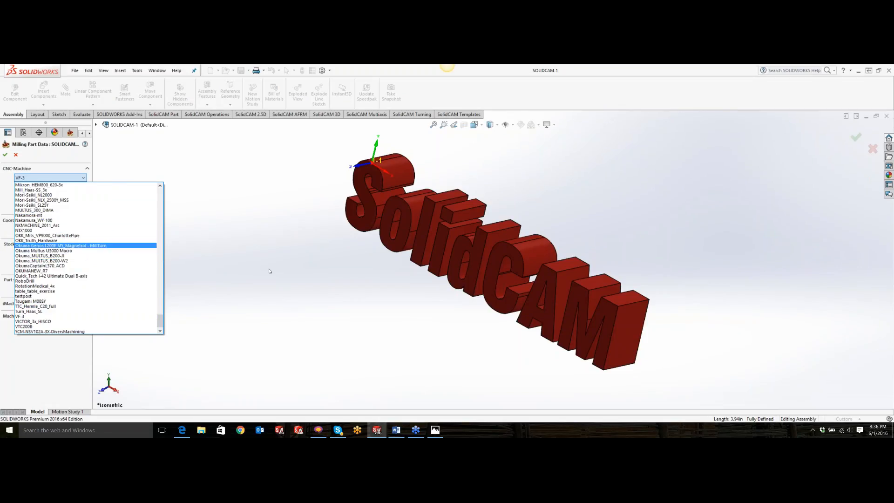
click(18, 156)
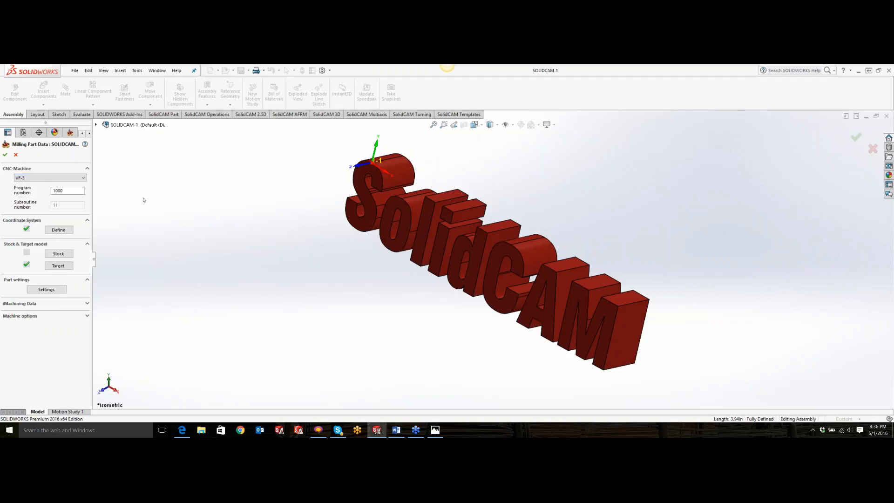
click(16, 155)
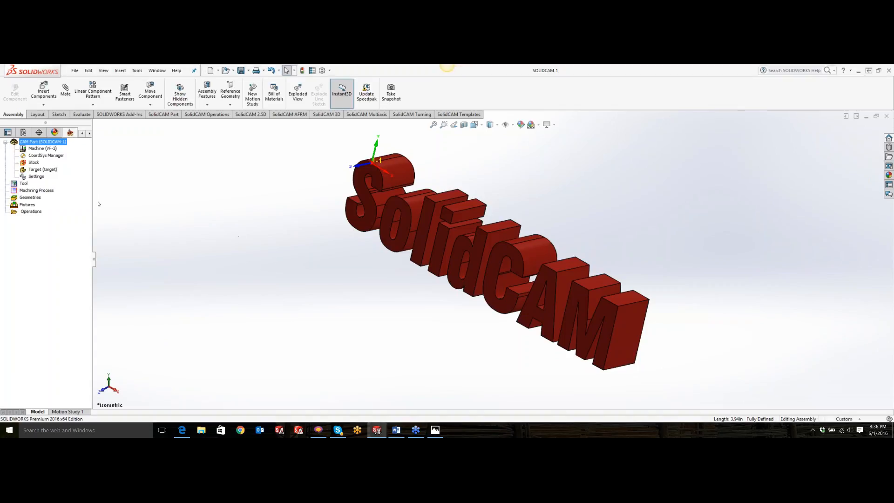
- Import all tools from the SOLIDCAM MASTER TOOLS library into the part tool table
double_click(25, 183)
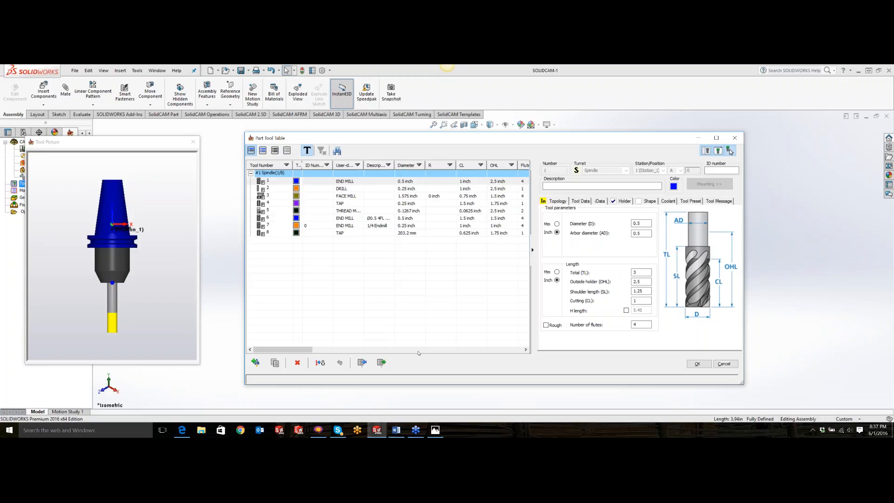
click(381, 362)
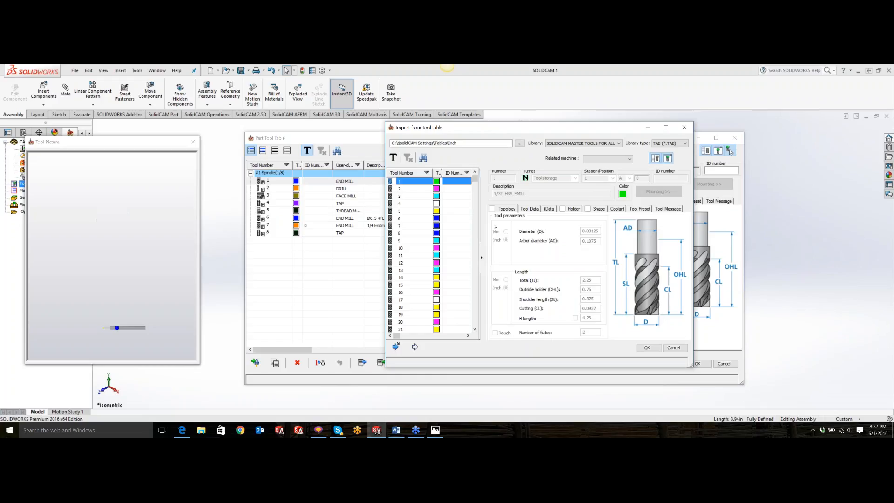
click(396, 347)
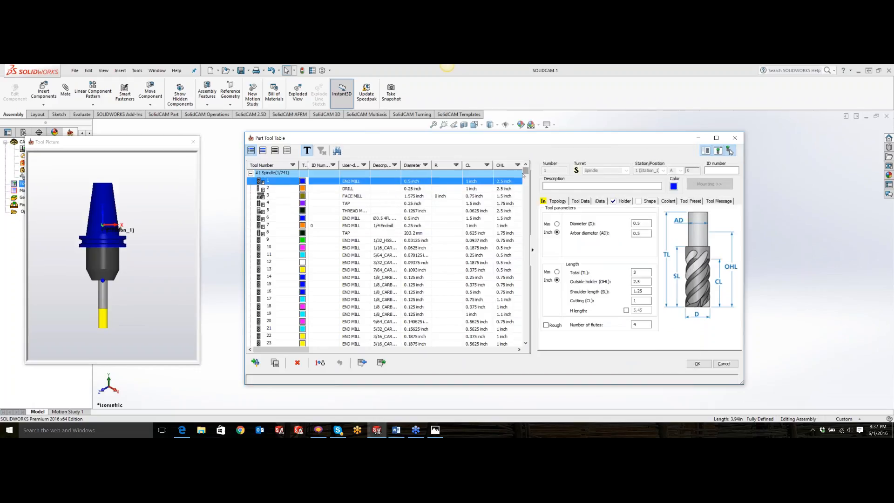
- Browse the part tool table and filter it by user-defined tool type to show only END MILL tools
drag(526, 171, 528, 264)
drag(525, 304, 525, 188)
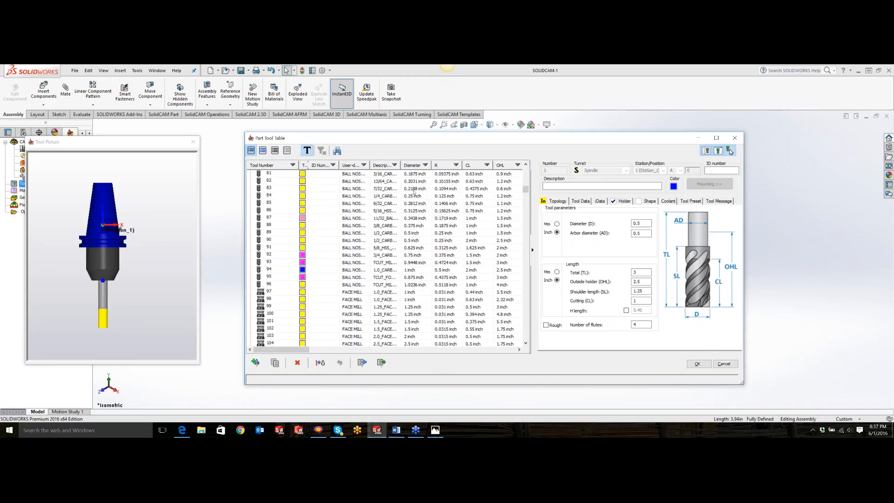
click(352, 166)
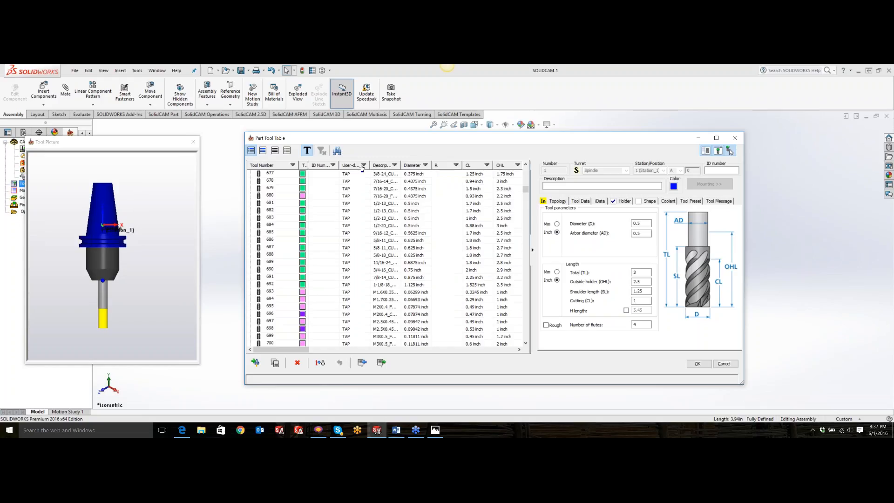
click(363, 166)
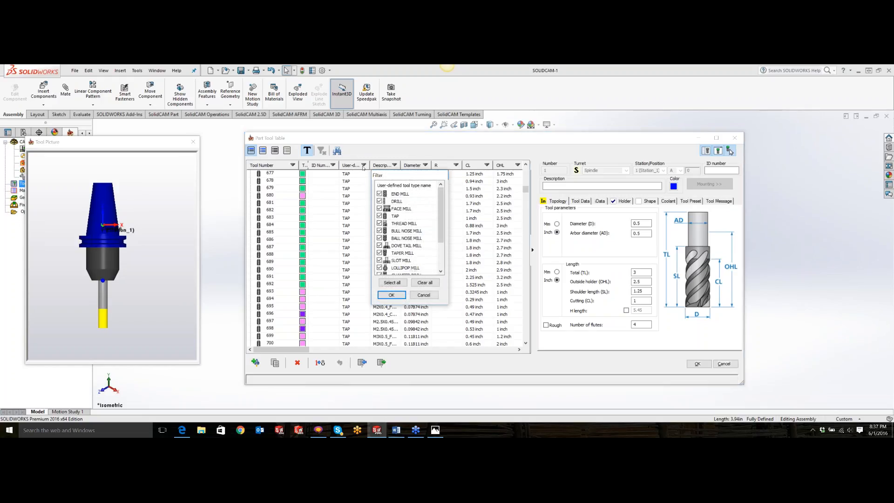
click(422, 283)
click(379, 194)
key(Return)
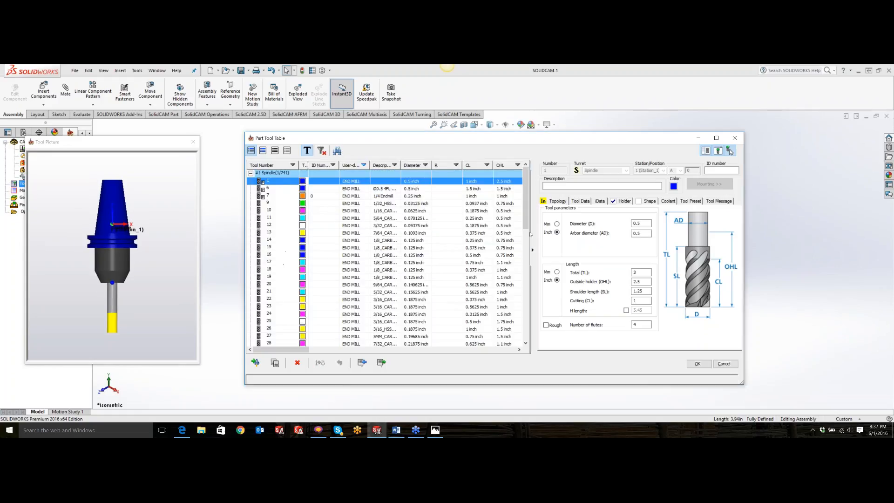
drag(530, 234, 511, 218)
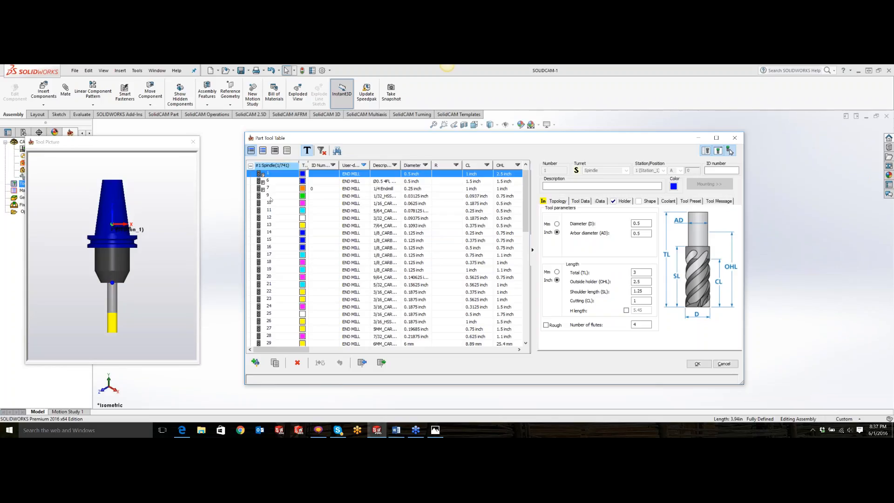
- Filter the END MILL tools in the part tool table to diameters from .125 to 1
click(425, 165)
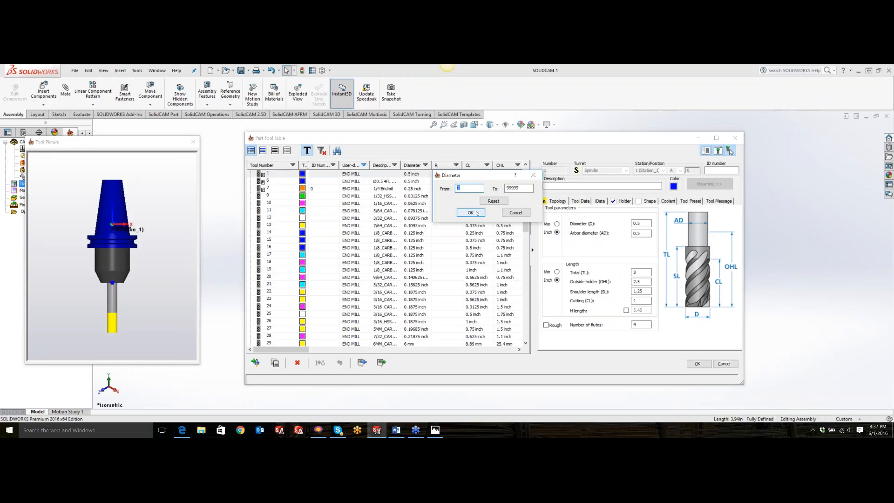
text(.125)
key(Tab)
text(1)
click(471, 213)
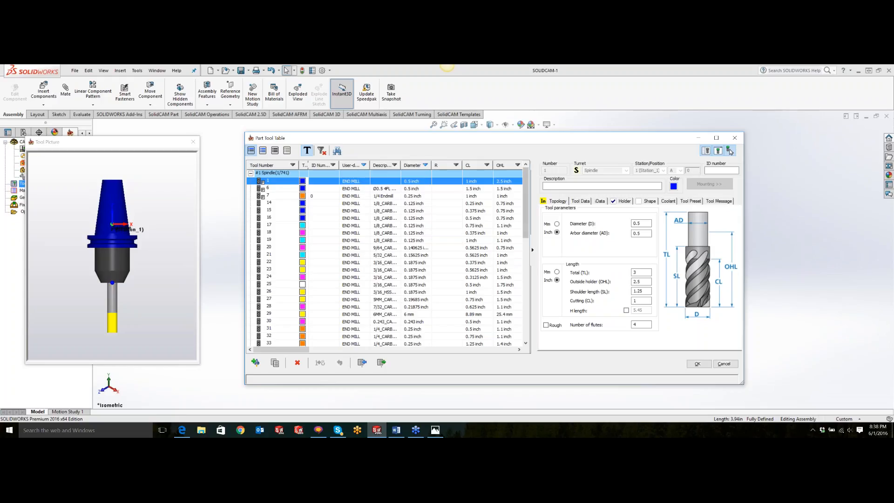
- Expand the tool list, shrink the R and CL columns out of view, and restore the tool parameters area
click(533, 251)
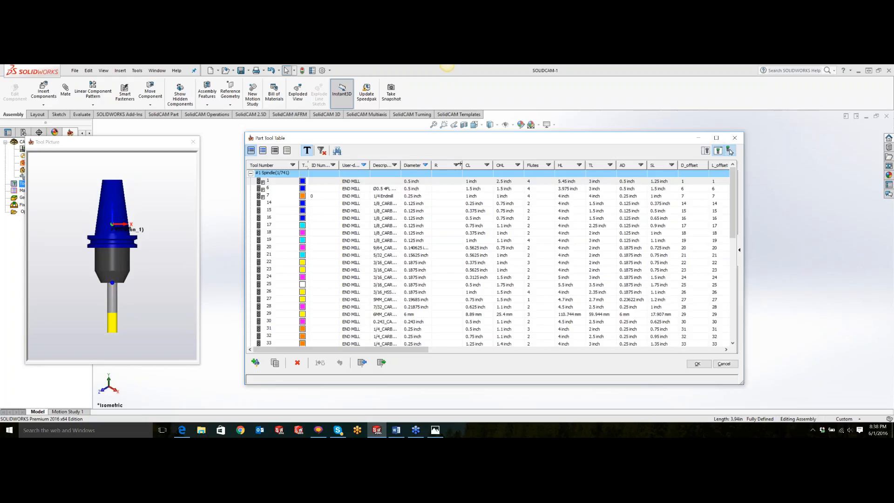
click(441, 168)
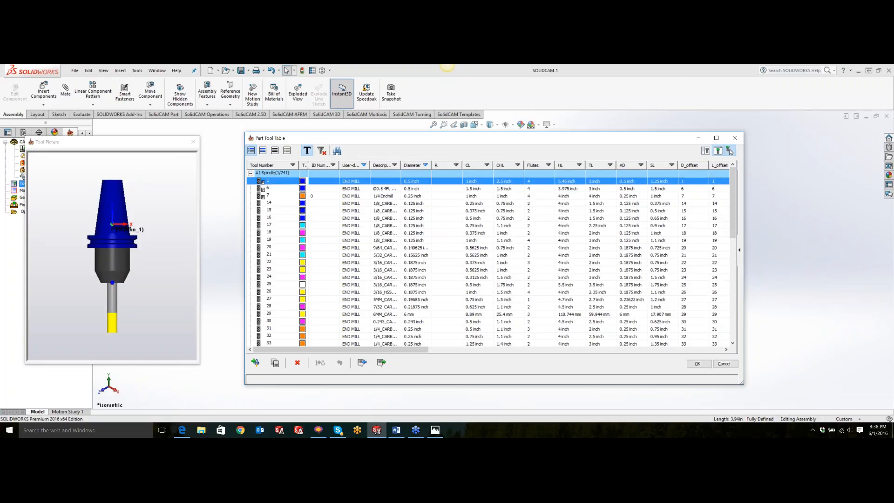
drag(462, 164, 433, 161)
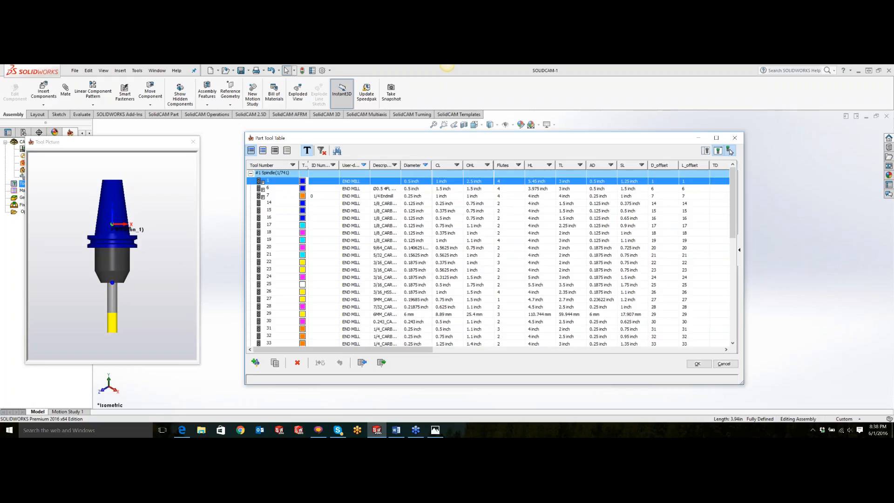
drag(493, 164, 464, 166)
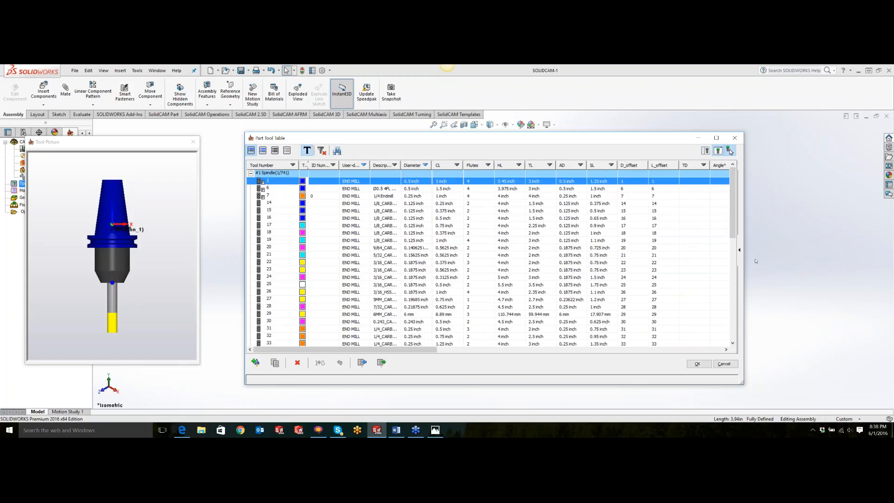
click(739, 250)
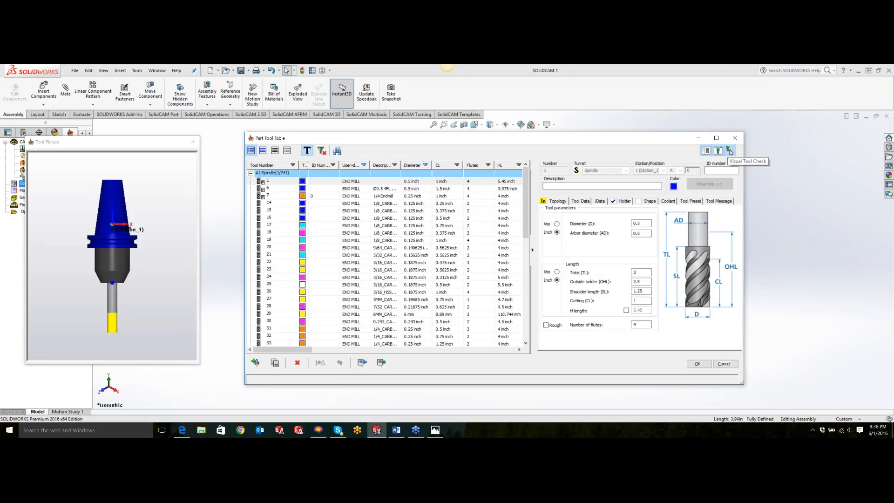
- Preview tool 1 against the SolidCAM text model with Visual Tool Check, and confirm the part tool table
click(730, 150)
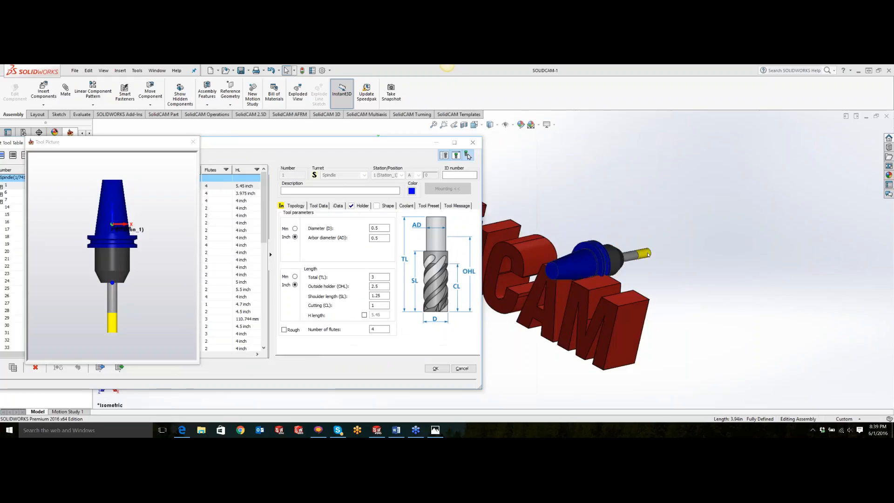
middle_drag(659, 219, 690, 186)
middle_drag(646, 302, 645, 257)
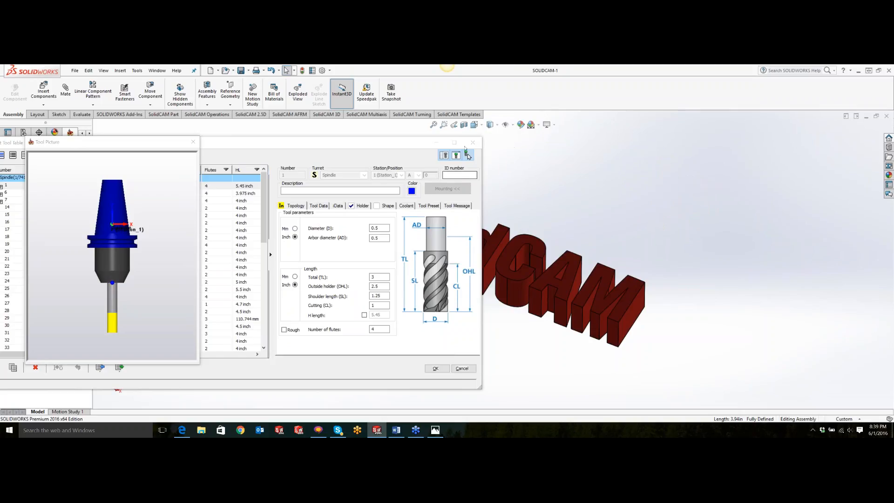
click(432, 368)
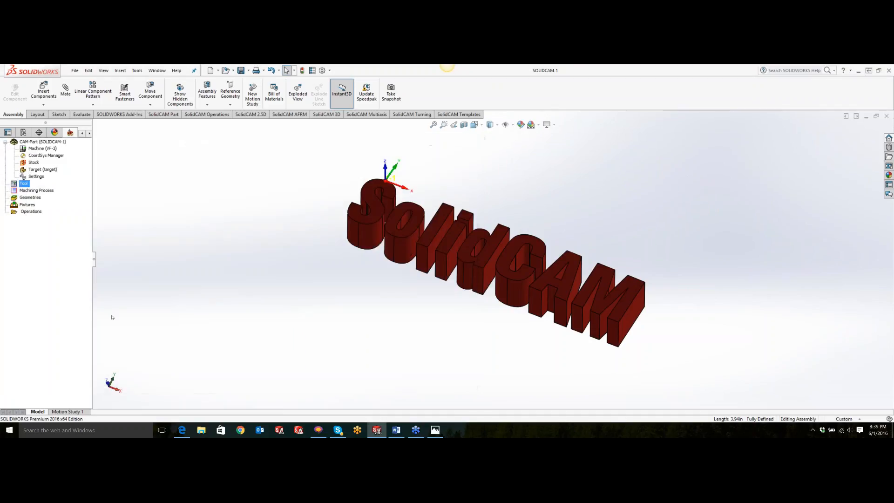
- Start a new Profile milling operation in the CAM-Part
right_click(32, 213)
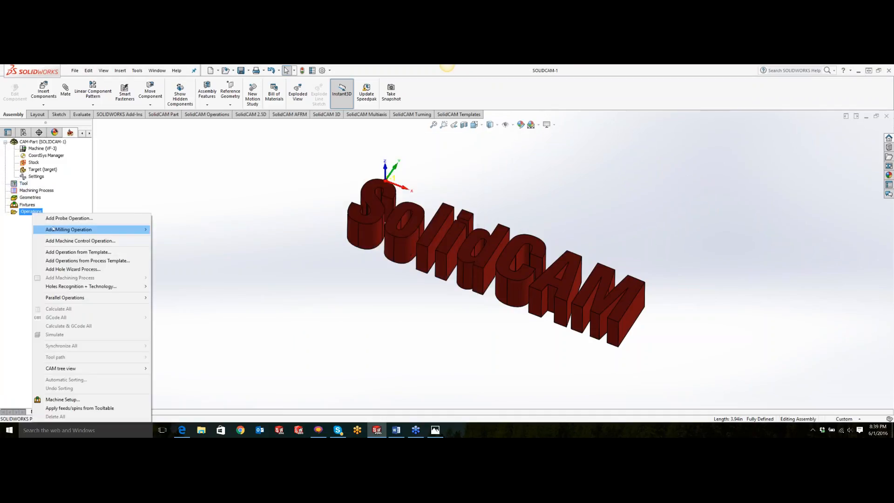
mouse_move(93, 229)
click(171, 207)
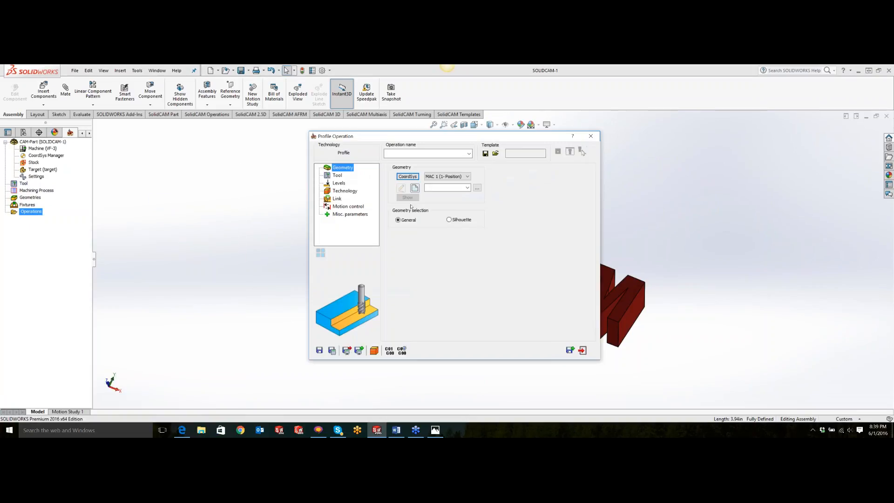
- Define a new contour geometry for the profile operation from the lower curved edge on the letter S's top face
click(415, 187)
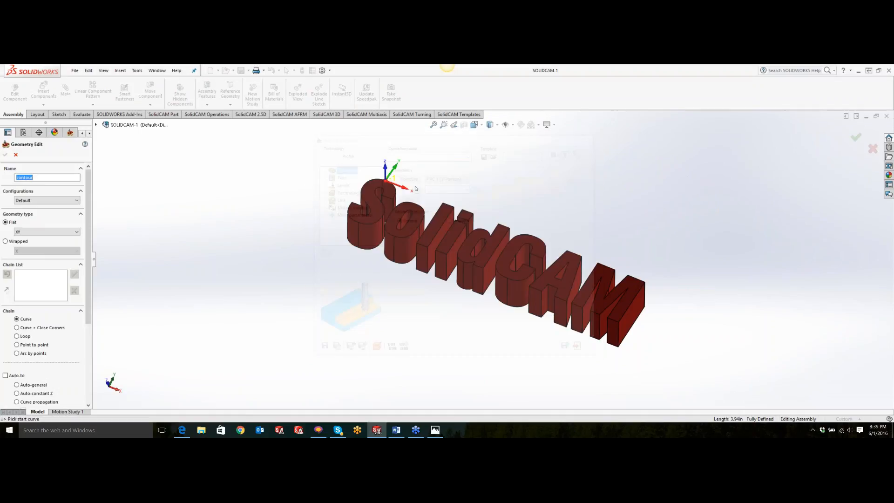
click(371, 223)
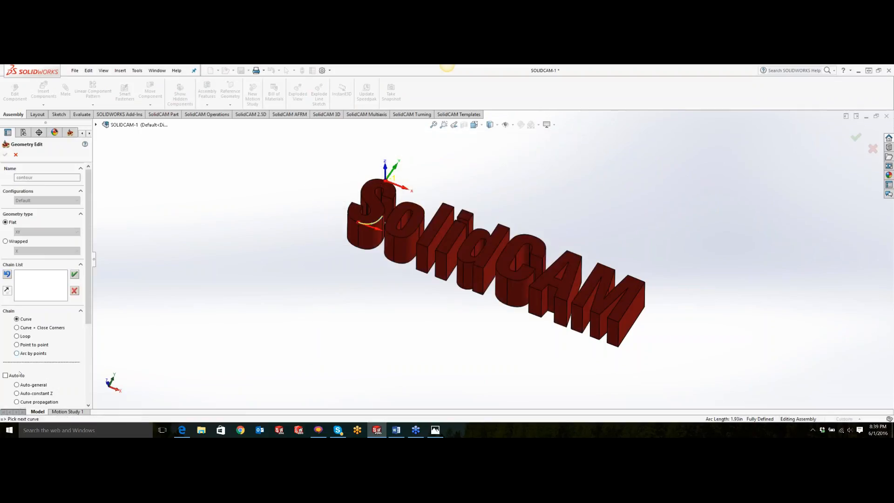
click(17, 393)
click(75, 274)
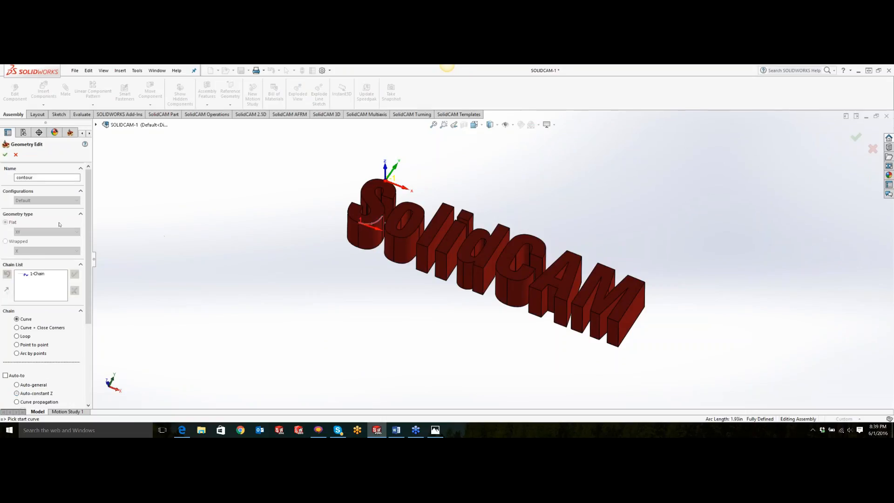
click(5, 155)
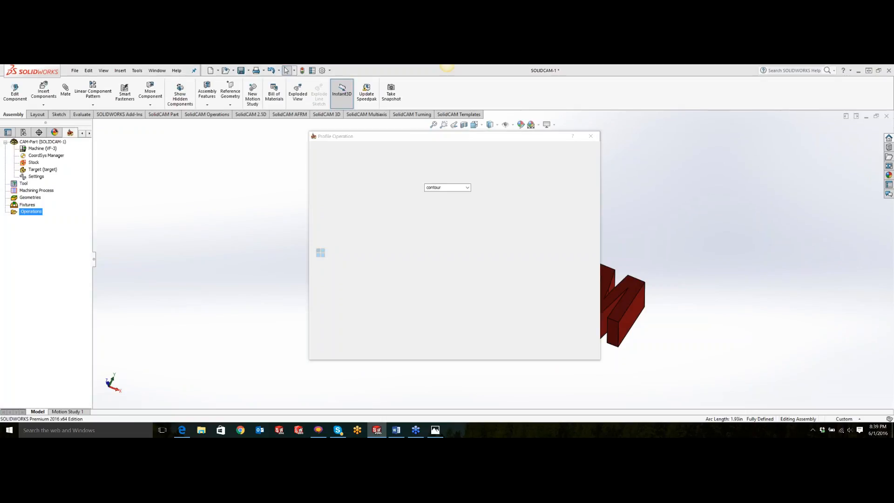
- Assign tool 1, the 0.5 inch end mill, to the profile operation and preview it with its holder over the model
click(337, 176)
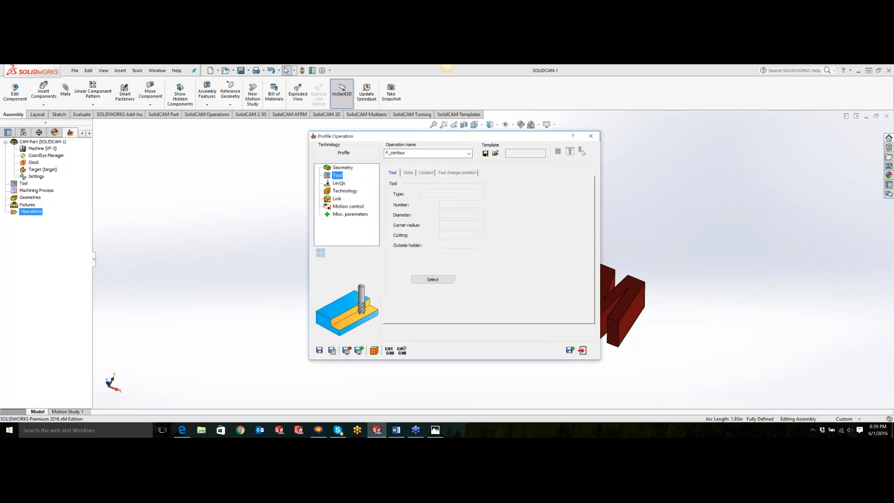
click(431, 280)
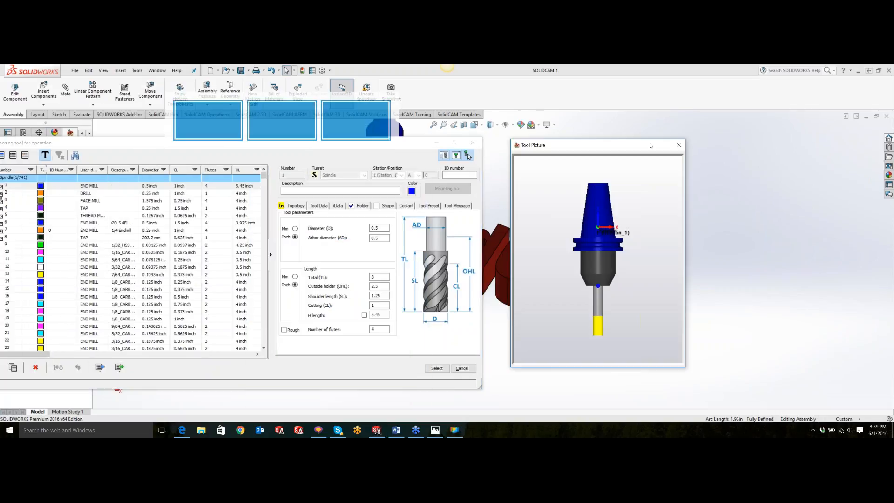
double_click(16, 188)
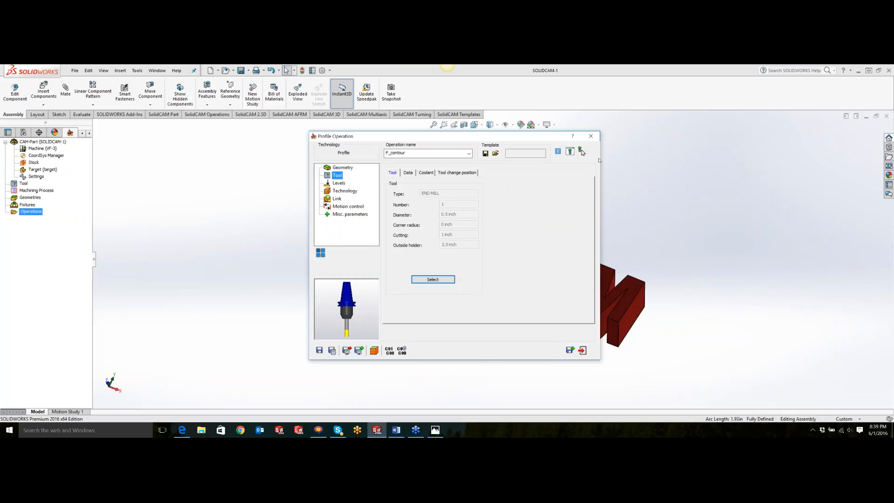
click(570, 152)
click(580, 152)
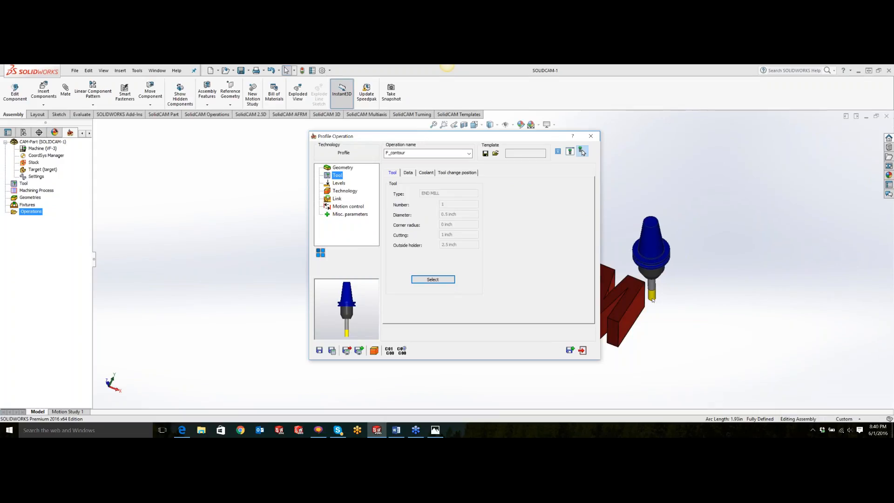
key(Down)
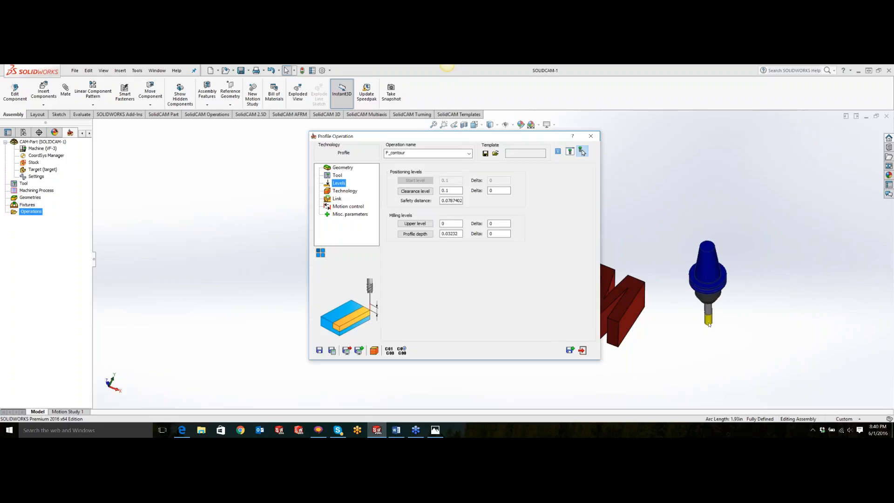
- Exit the profile operation without saving it, but keep the contour geometry
click(591, 137)
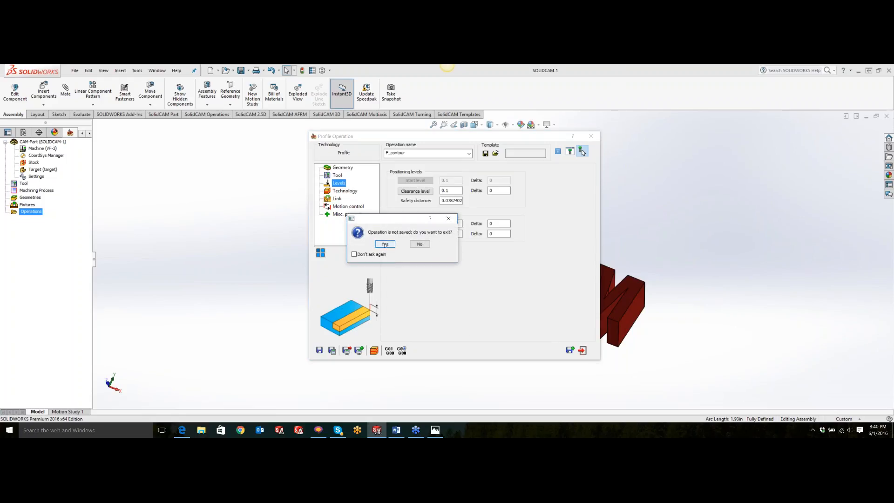
click(384, 244)
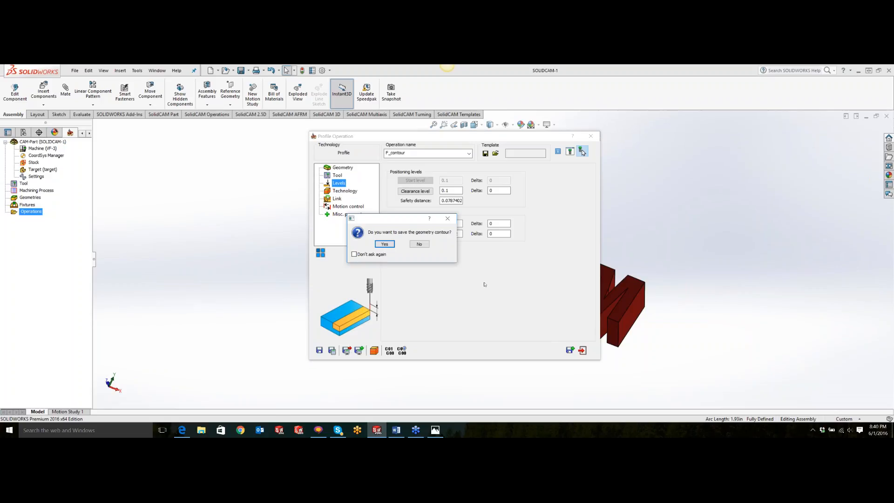
click(385, 244)
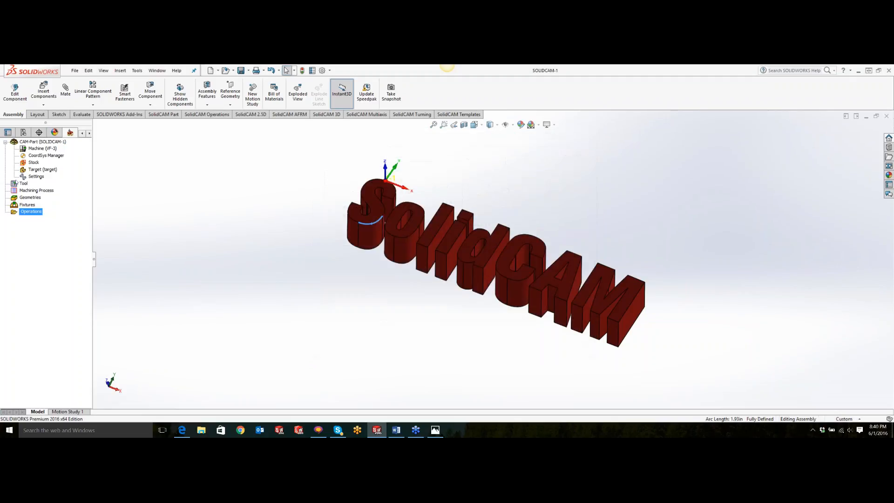
- Set up an export of all tools in the part tool table with XLS as the file type
click(23, 183)
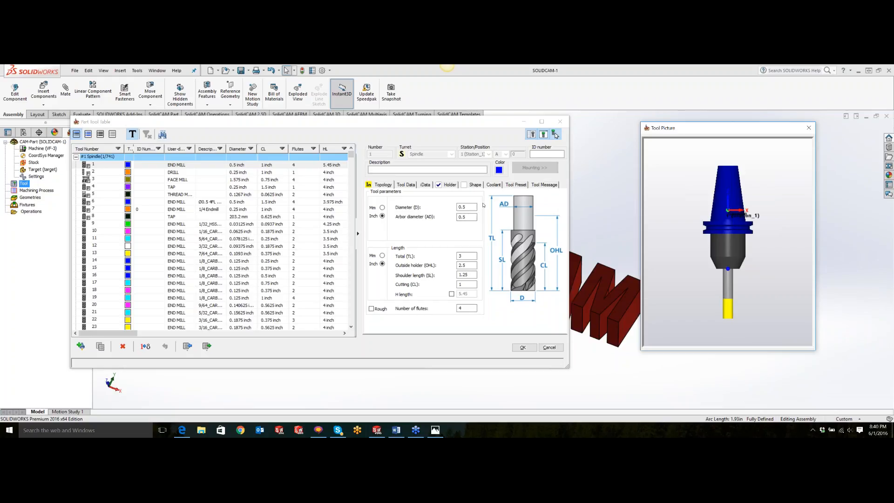
click(206, 347)
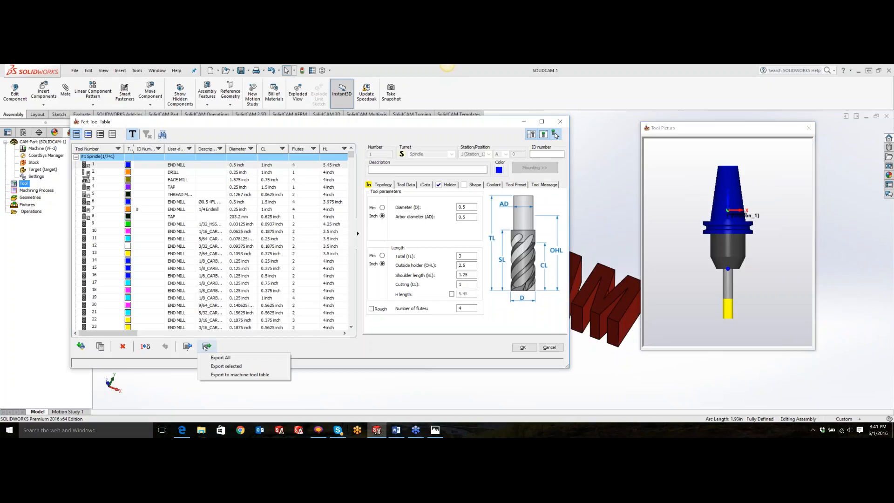
click(215, 358)
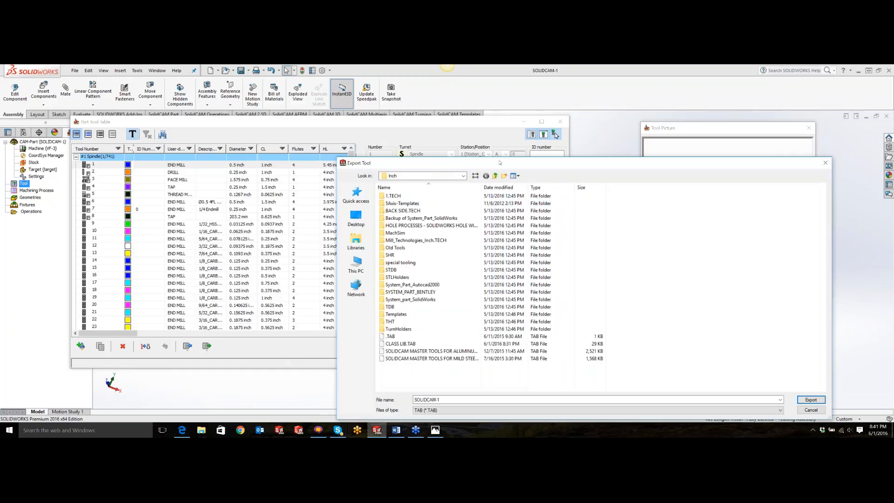
drag(501, 166, 469, 114)
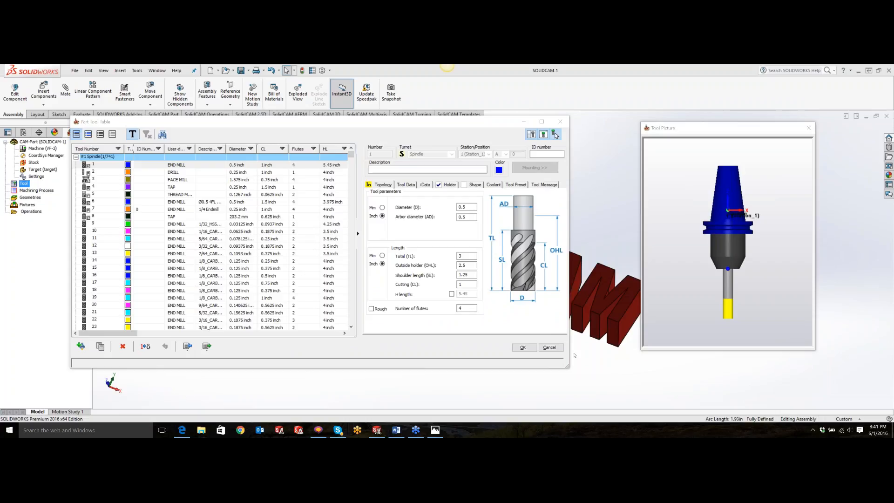
drag(775, 100, 204, 109)
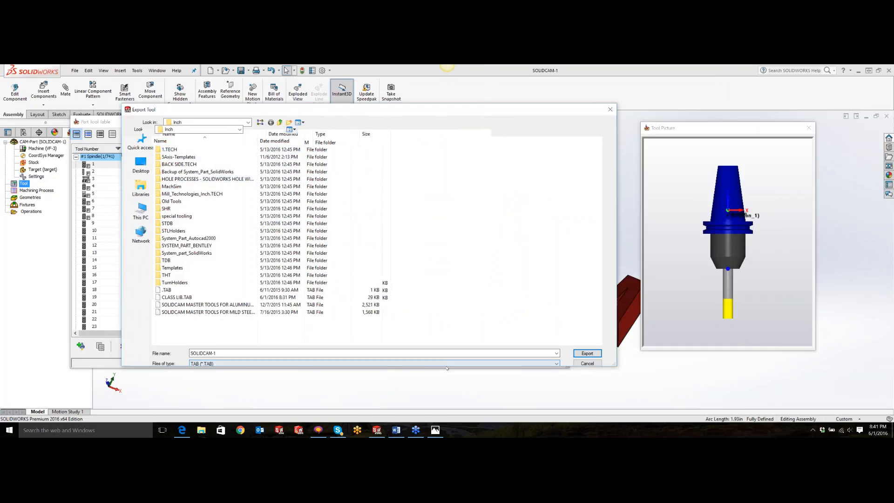
drag(615, 365, 619, 386)
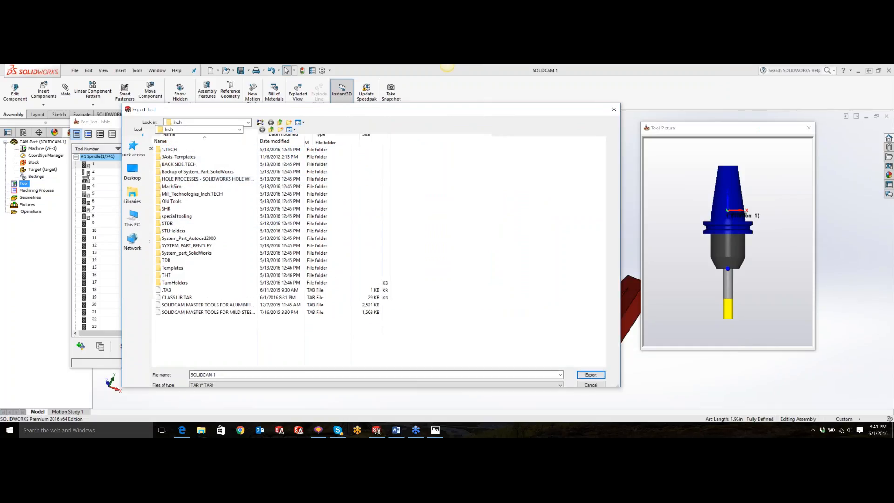
click(559, 385)
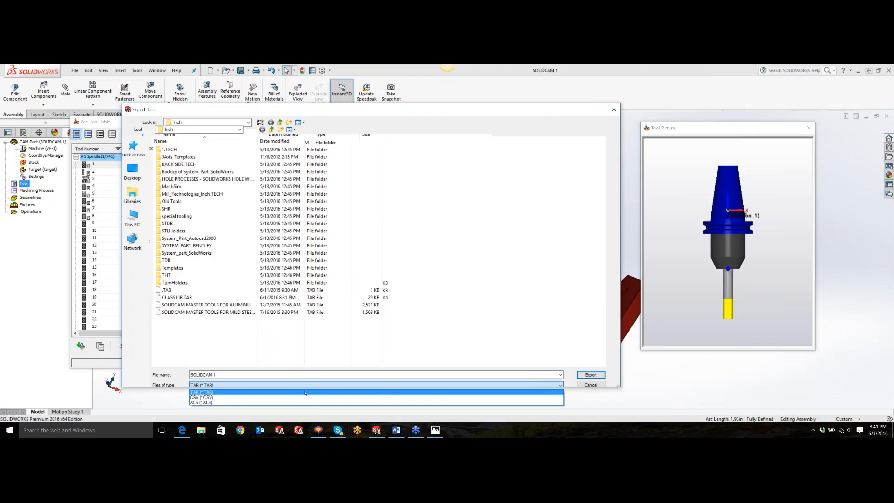
click(293, 403)
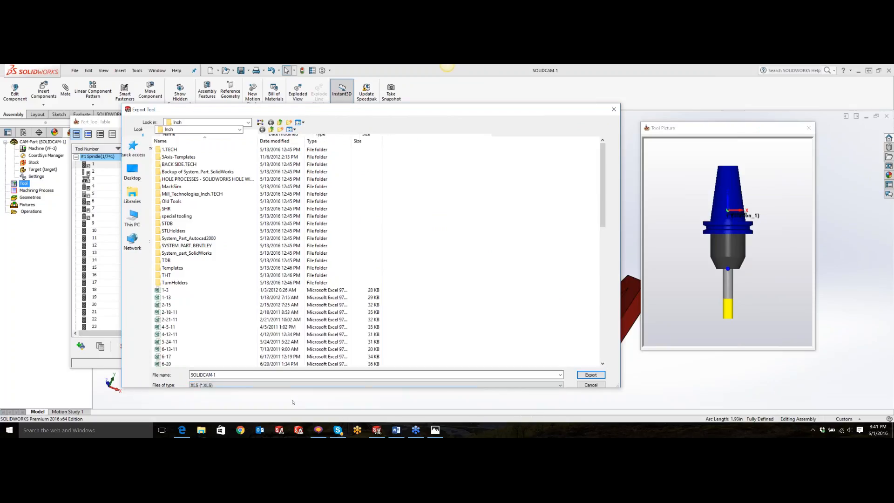
- Export the tools to the Inch folder under the file name SolidCAM training class
double_click(227, 374)
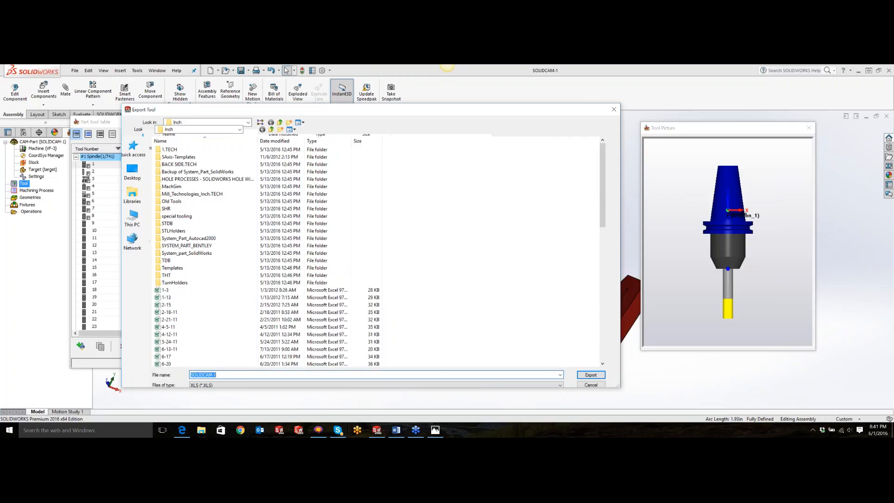
text(SolidCAM)
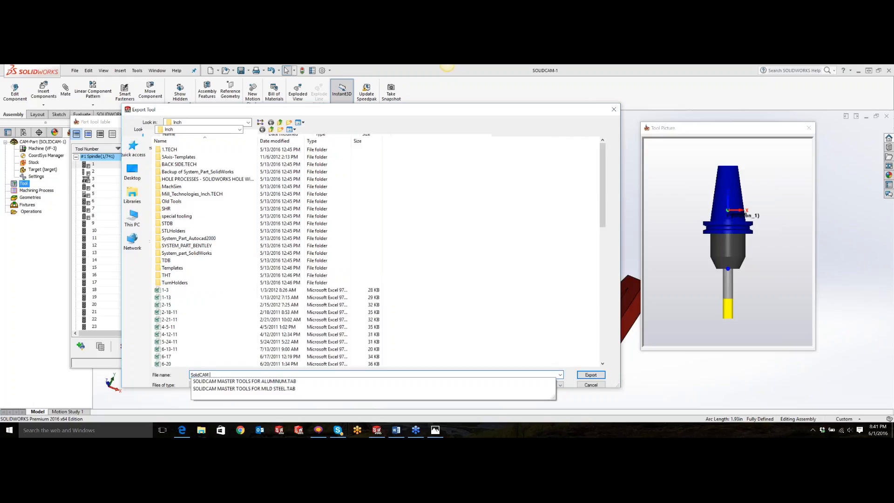
text( training class)
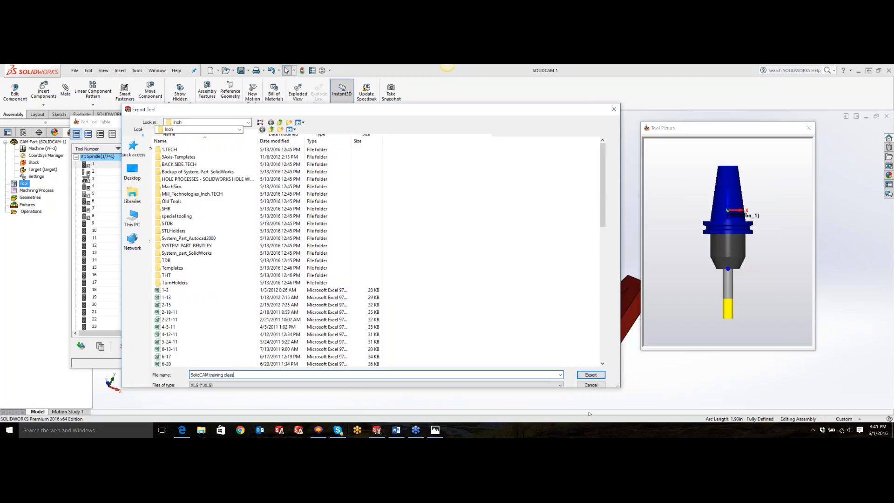
click(598, 375)
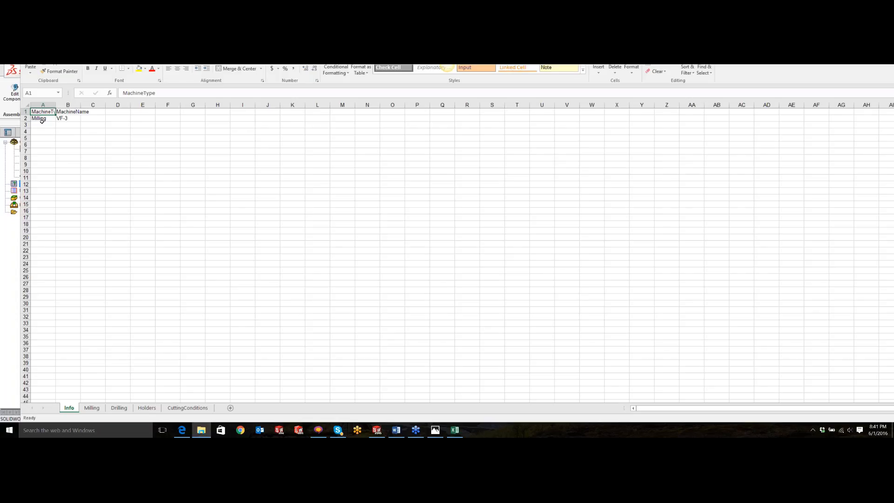
- Examine the exported tool rows on the workbook's Milling sheet, and close the workbook and the file browser
click(92, 408)
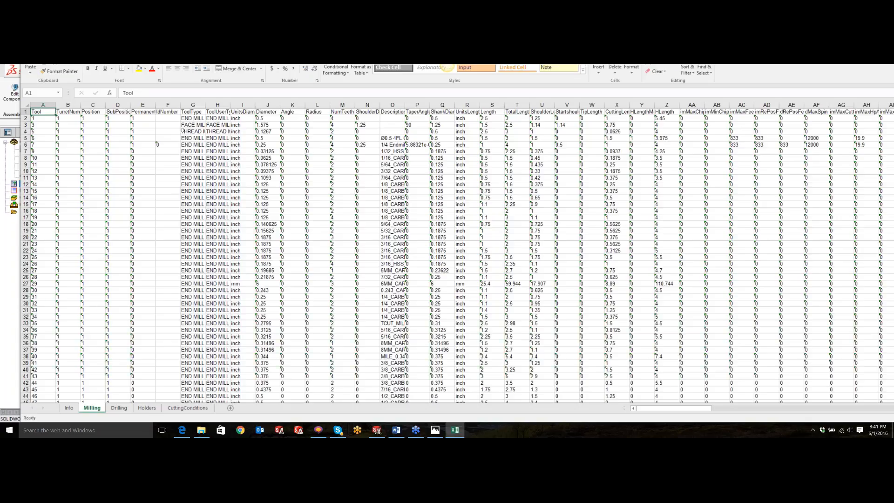
scroll(207, 216, down, 20)
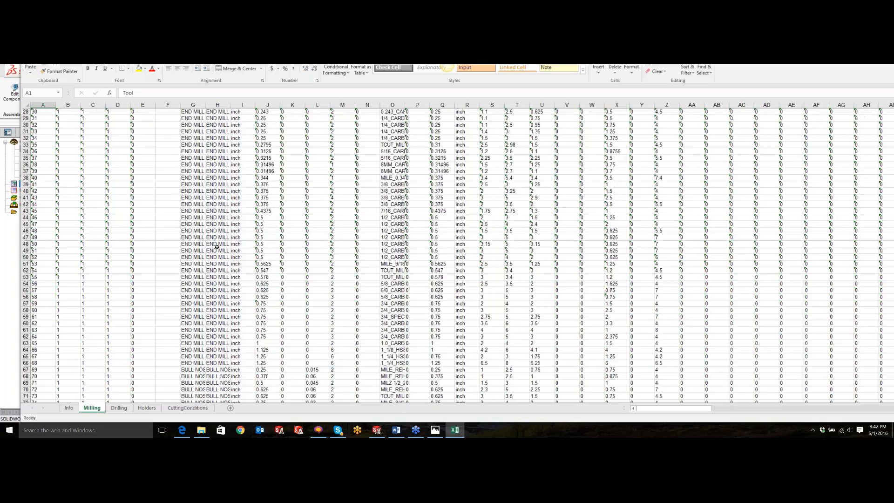
scroll(230, 298, down, 20)
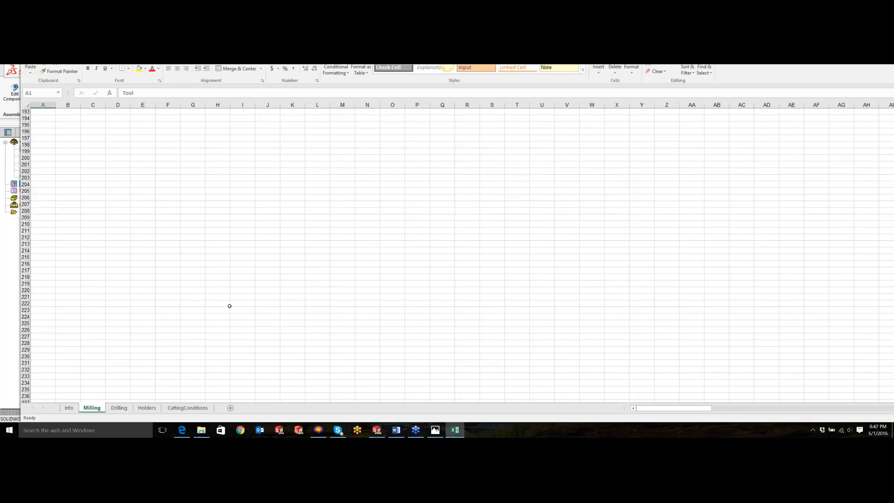
scroll(229, 306, up, 12)
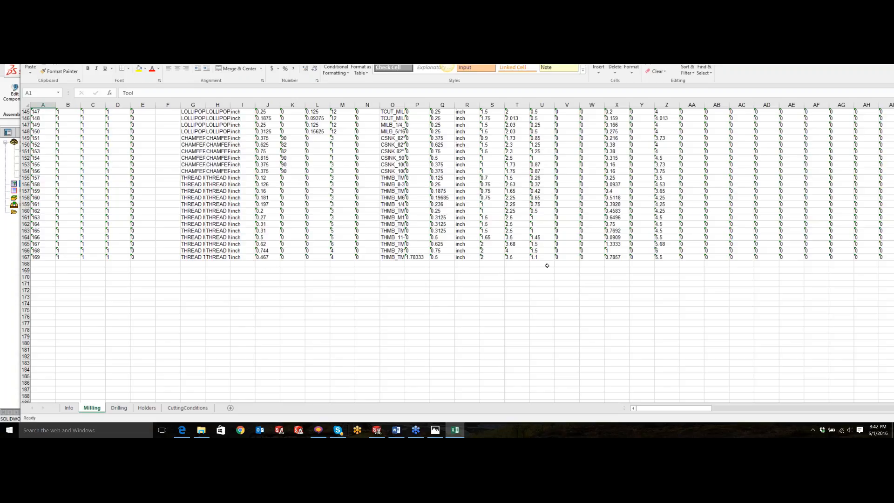
scroll(576, 266, up, 20)
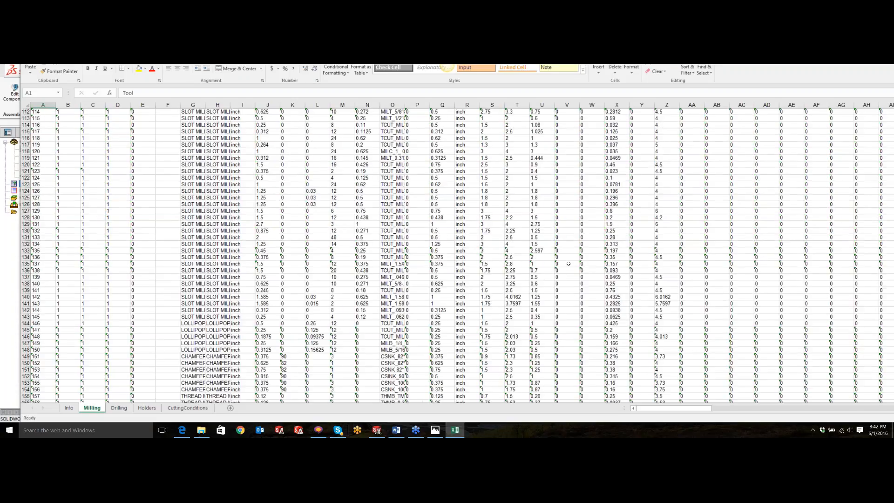
scroll(573, 246, up, 20)
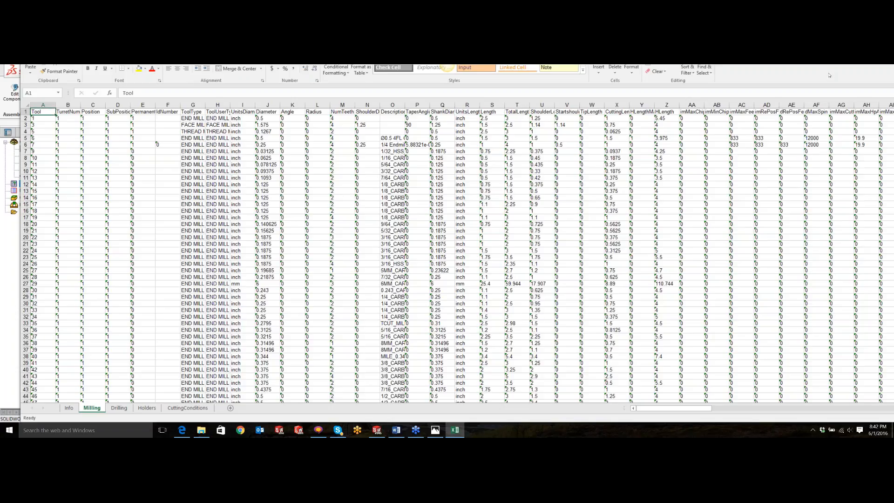
key(alt+F4)
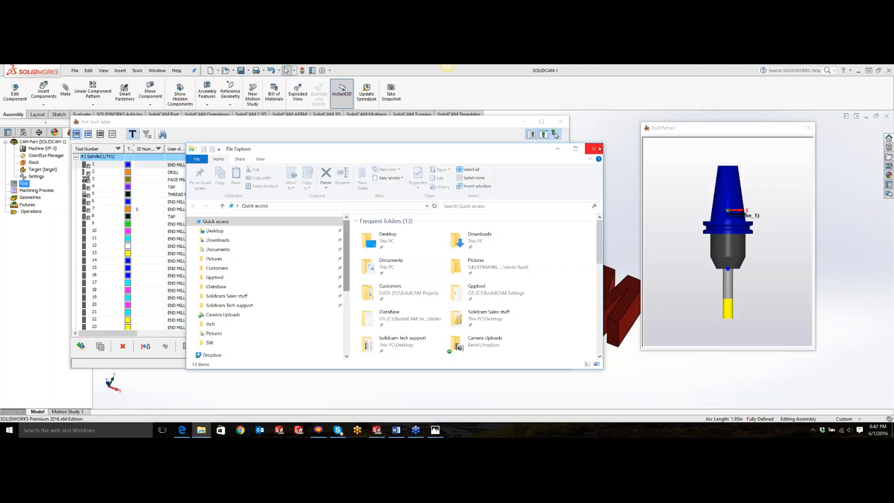
click(594, 148)
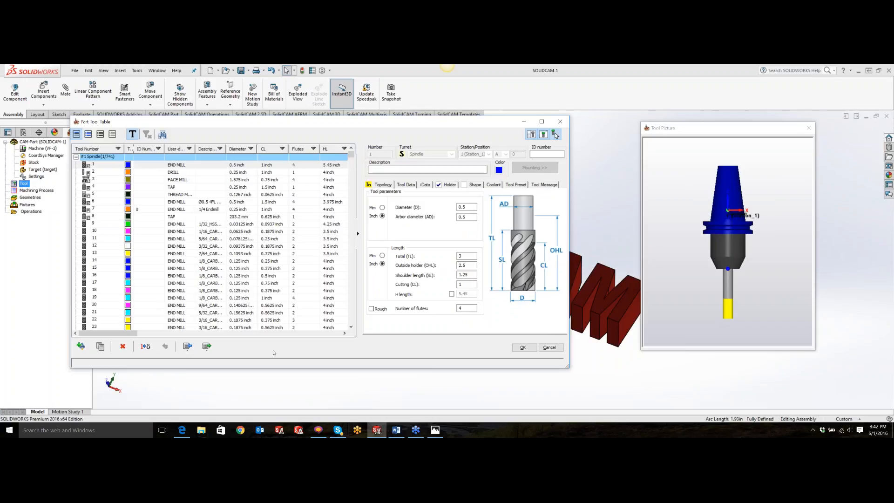
- Switch to File Explorer and open the Inch folder inside the $solidCAM Settings Tables folder
click(201, 431)
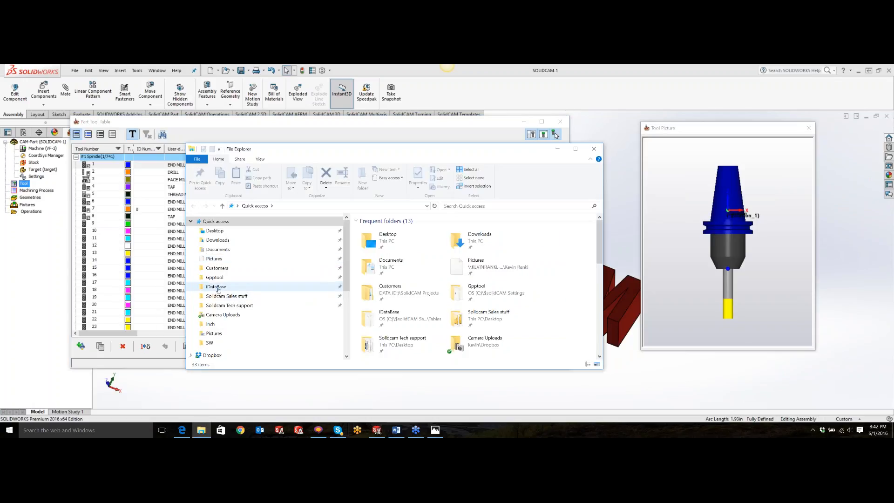
click(215, 286)
click(343, 206)
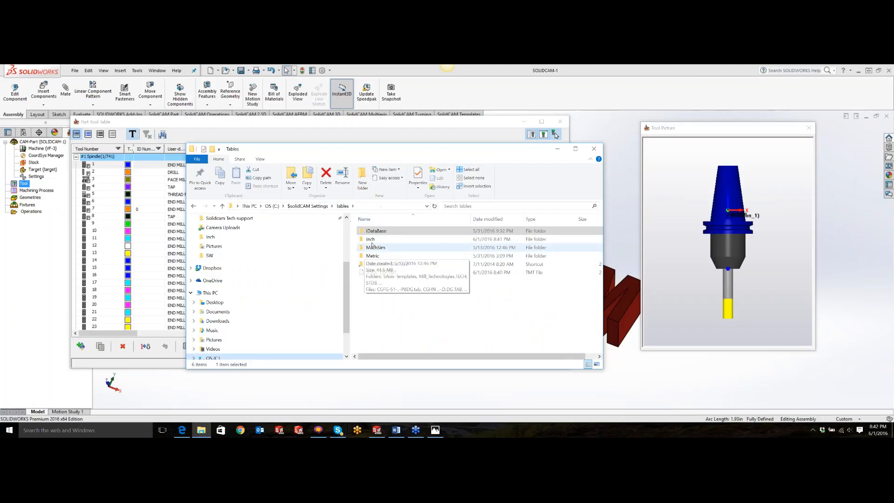
double_click(376, 238)
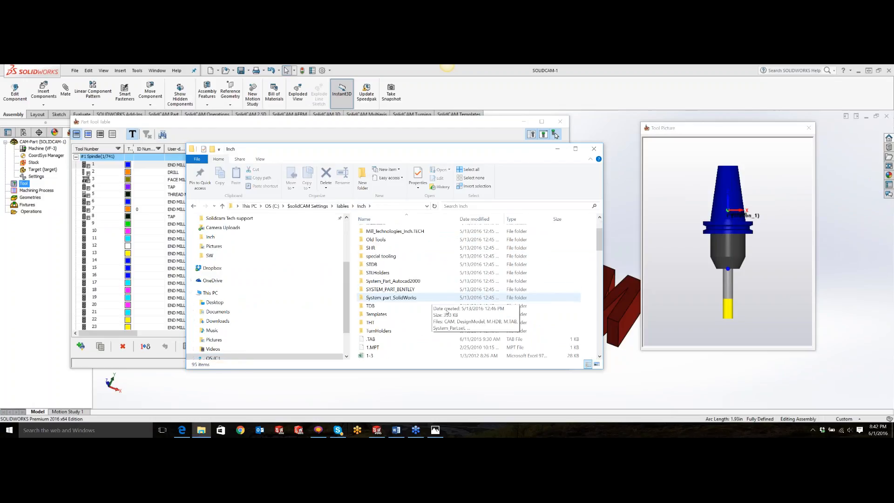
- Examine the tool table files and exported workbooks listed in the Inch folder
scroll(433, 300, down, 7)
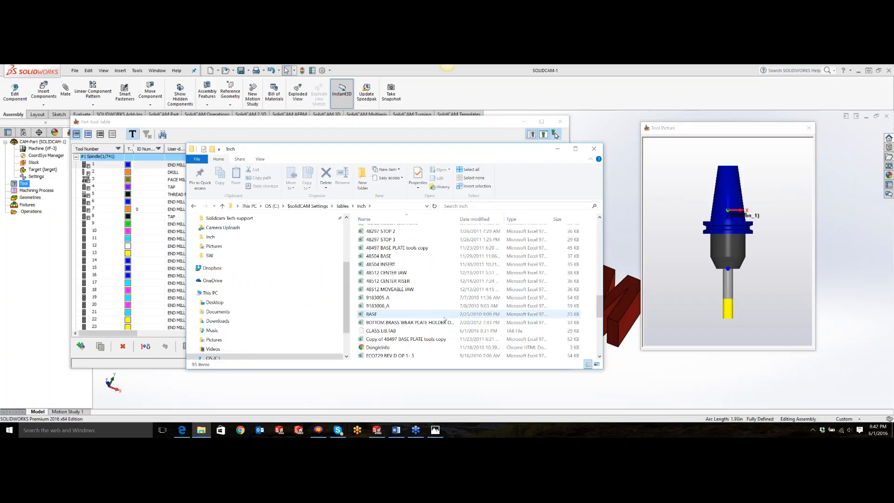
scroll(447, 307, down, 1)
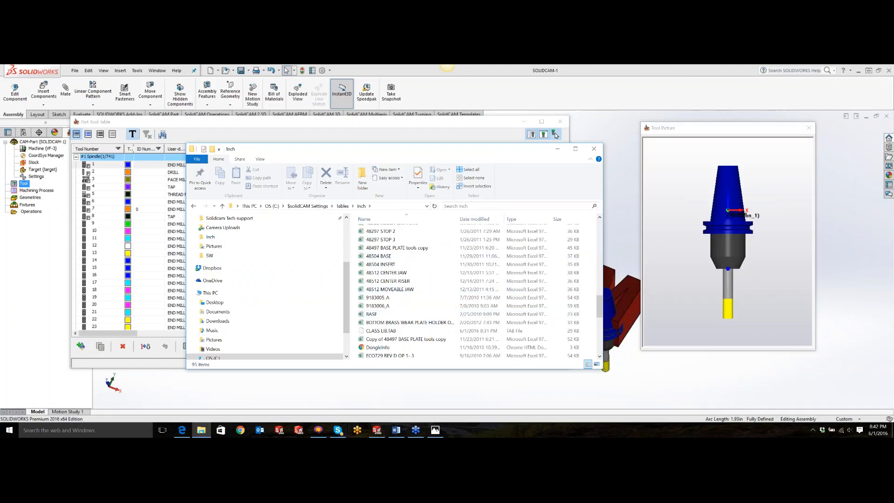
drag(602, 368, 670, 410)
scroll(451, 306, down, 5)
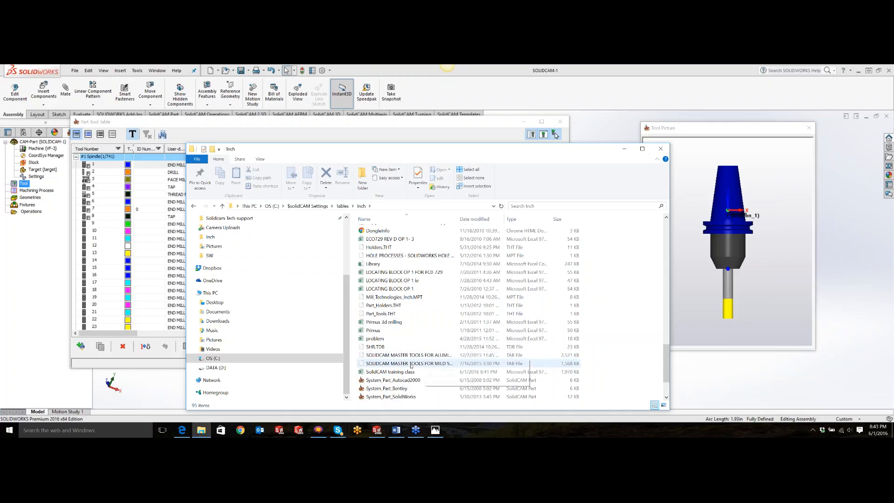
scroll(408, 356, up, 4)
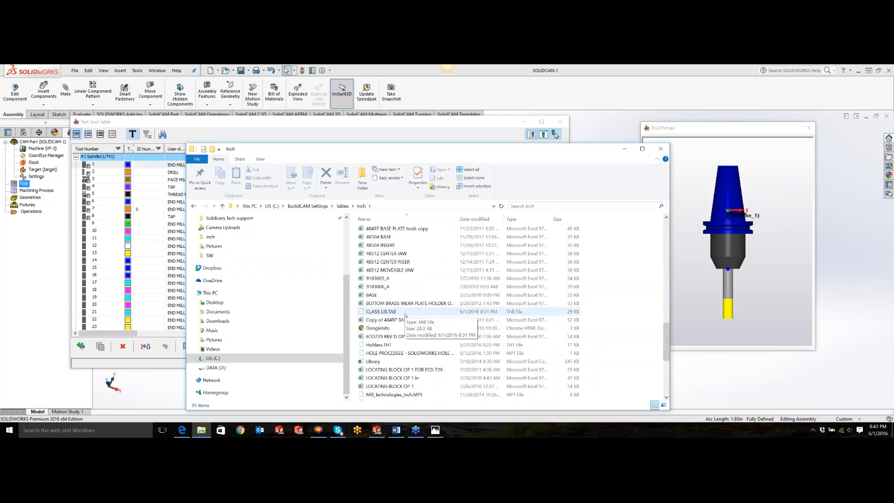
scroll(400, 316, up, 6)
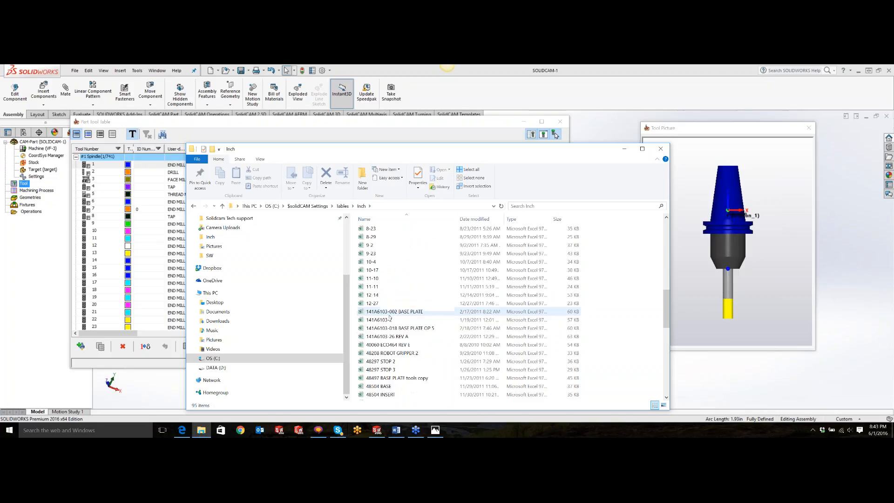
scroll(393, 303, up, 6)
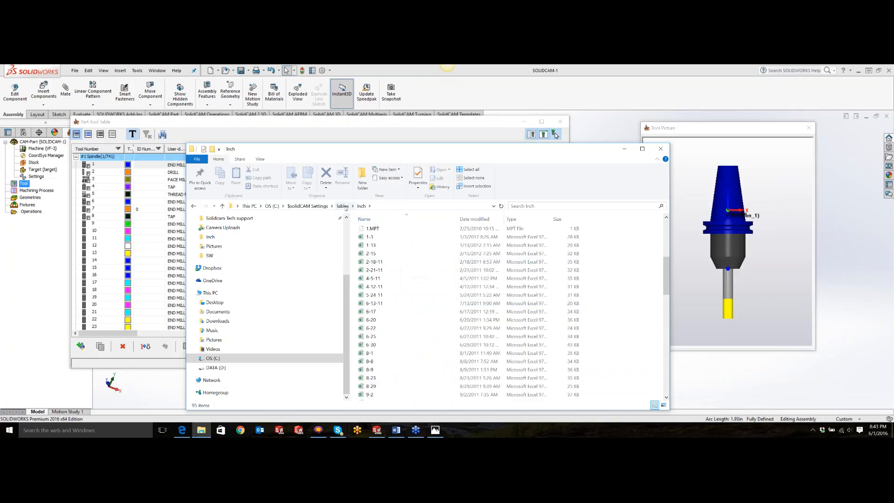
- Open the Metric folder inside Tables to view its tool table files, and close File Explorer
key(alt+Up)
double_click(394, 256)
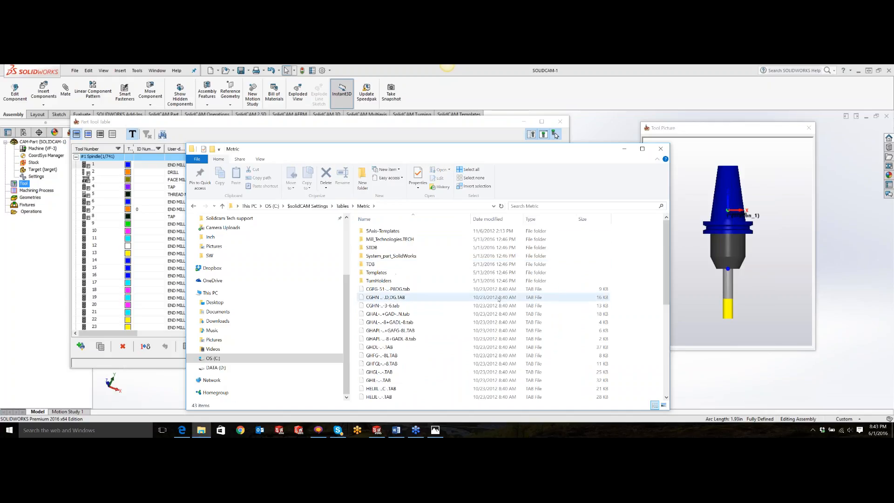
click(660, 148)
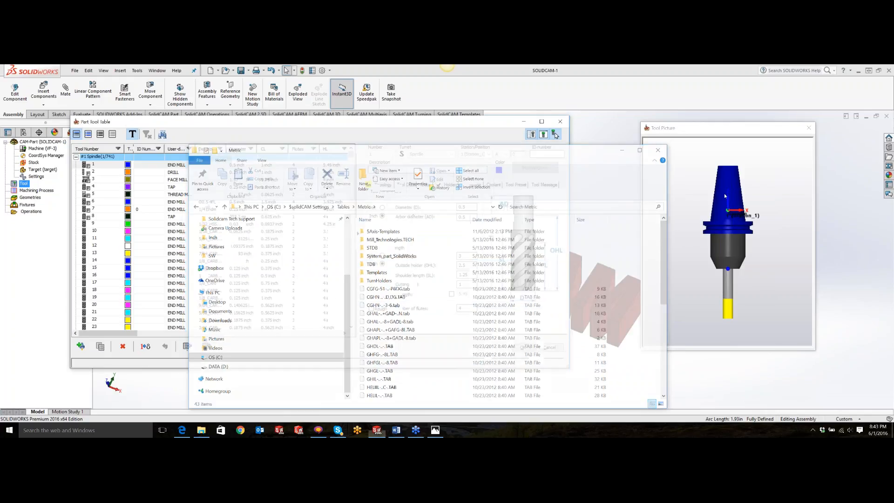
- Close the part tool table and return to the model
click(560, 122)
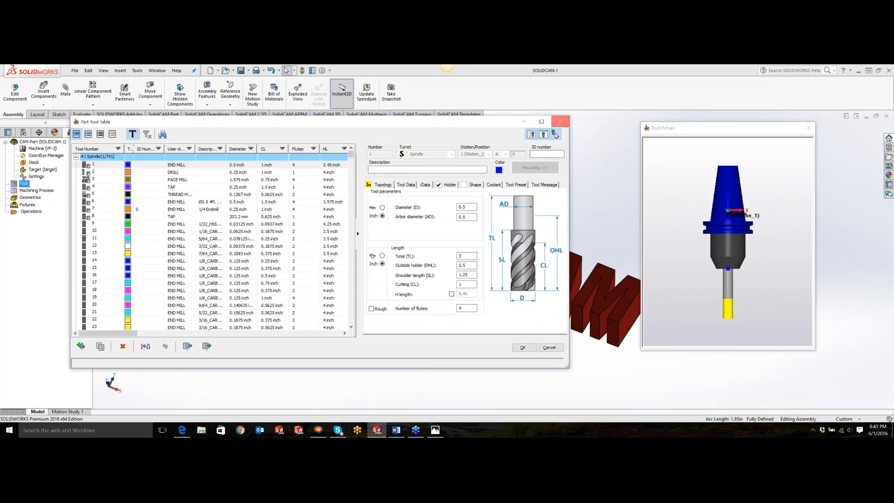
click(404, 254)
scroll(353, 215, up, 1)
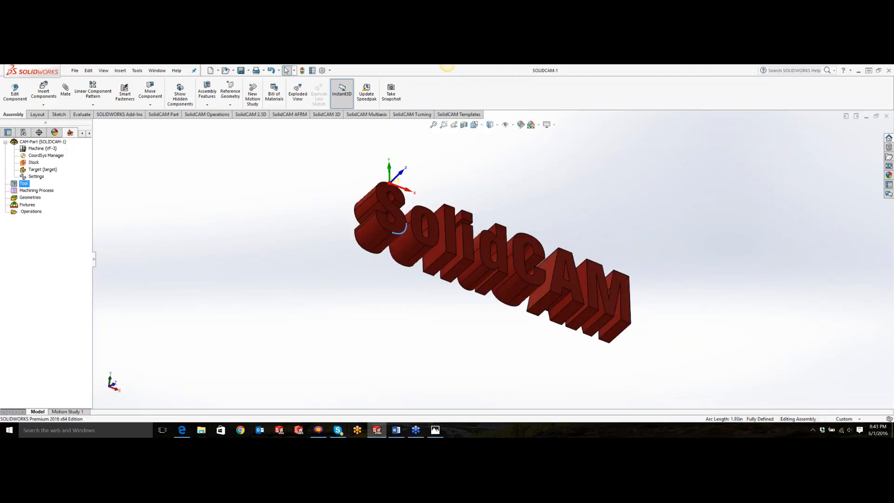
- Add a Profile milling operation whose geometry is a single chain on the lower curve of the letter S
middle_drag(353, 216, 392, 302)
scroll(393, 301, up, 2)
right_click(23, 213)
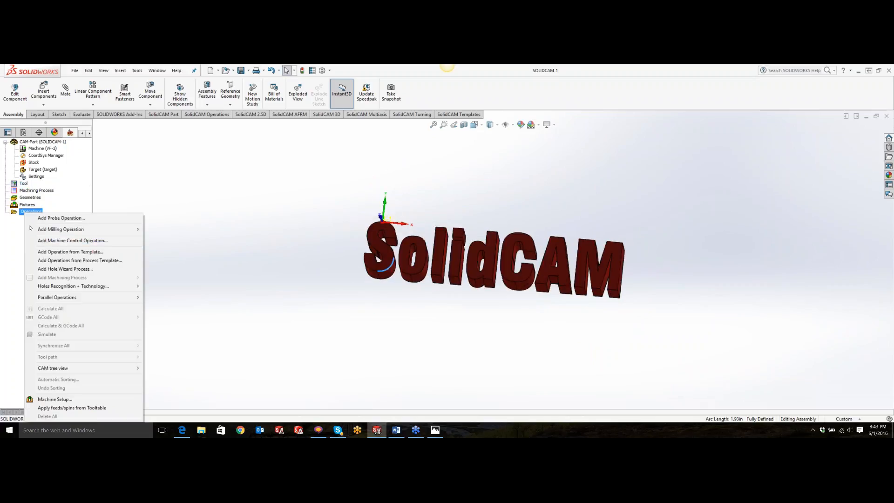
mouse_move(63, 233)
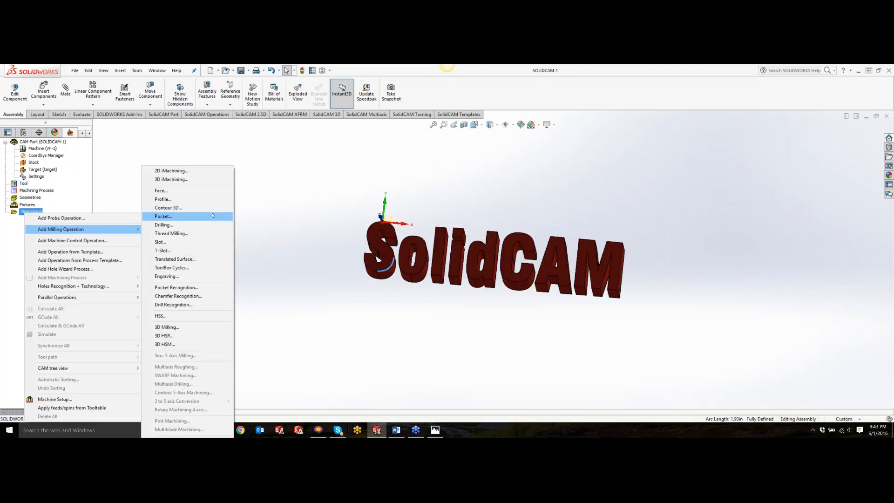
click(183, 200)
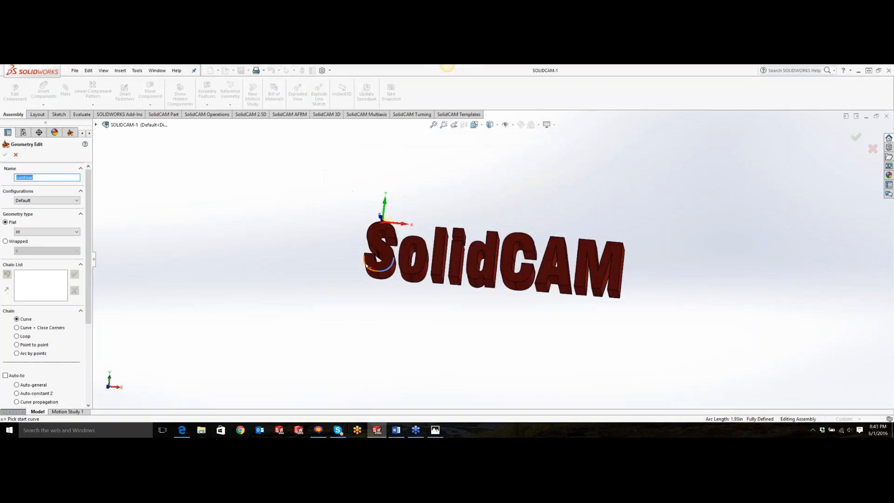
click(372, 270)
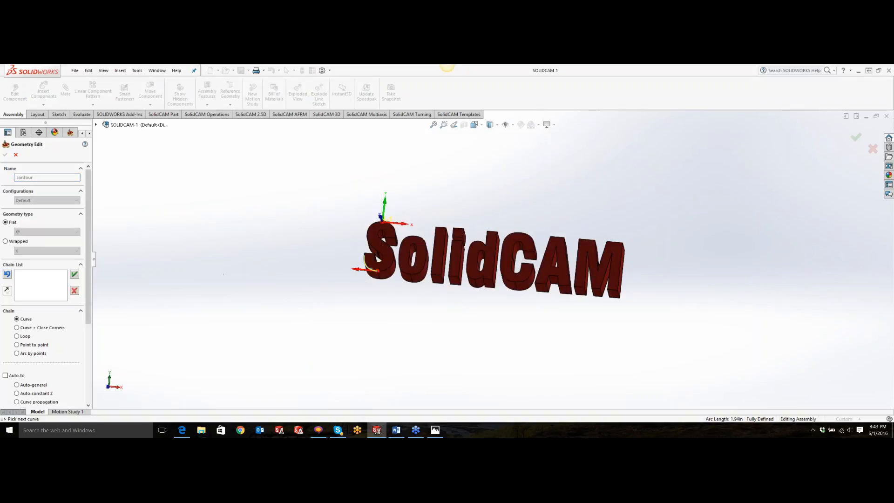
click(75, 275)
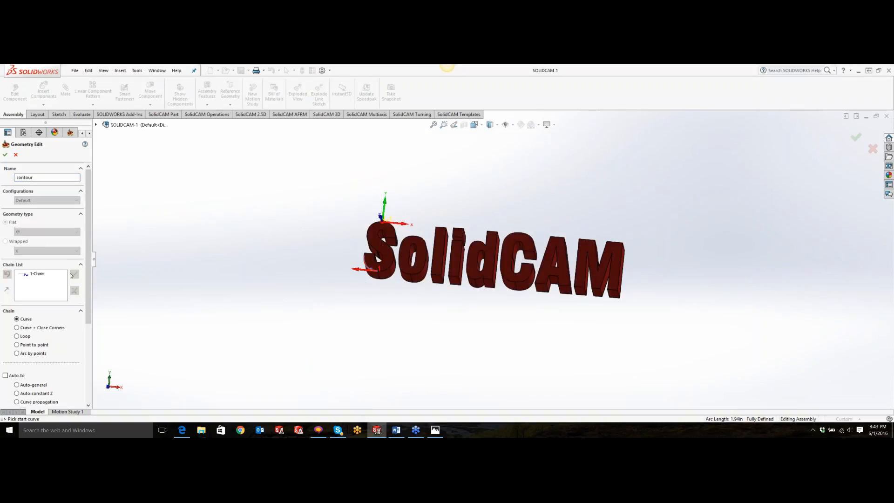
click(6, 154)
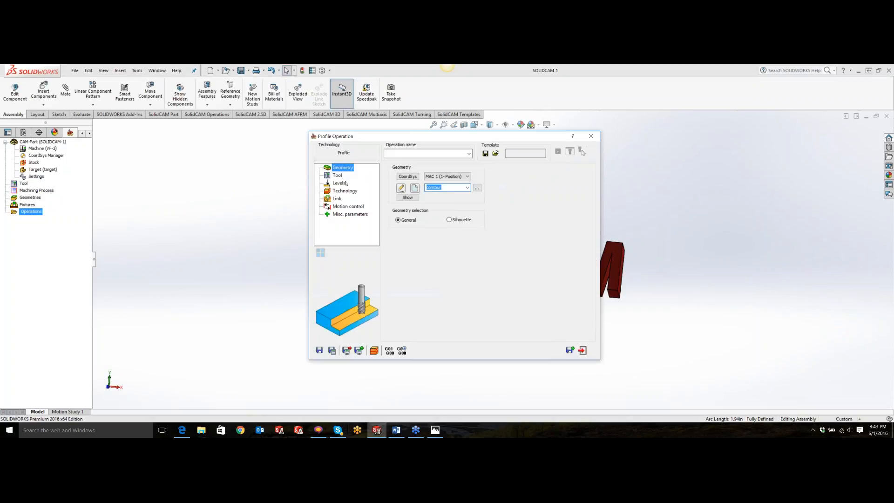
- Assign tool 1, the 0.5 inch end mill, to the profile operation
click(337, 176)
click(428, 279)
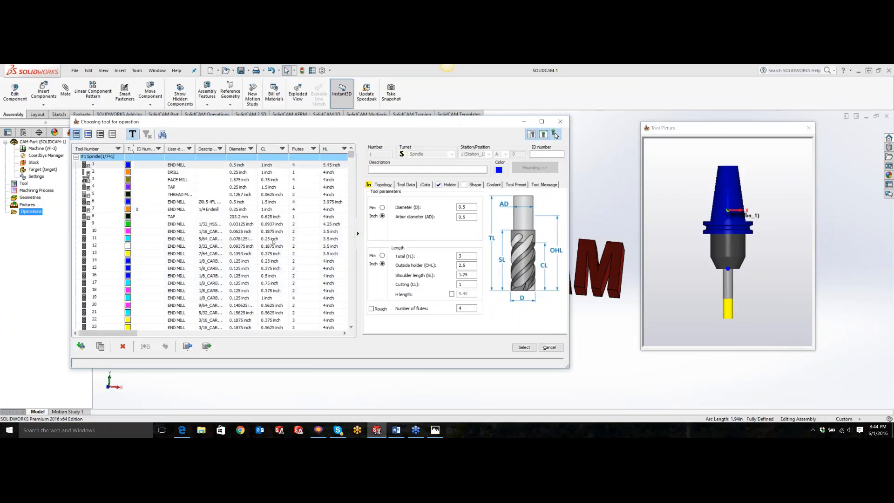
double_click(115, 167)
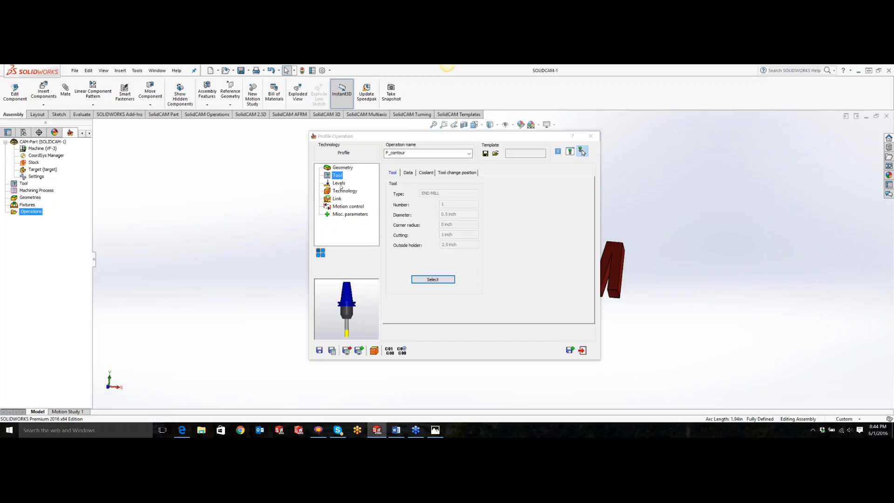
- Try to save and calculate the profile operation with a profile depth of 0.04022
click(338, 183)
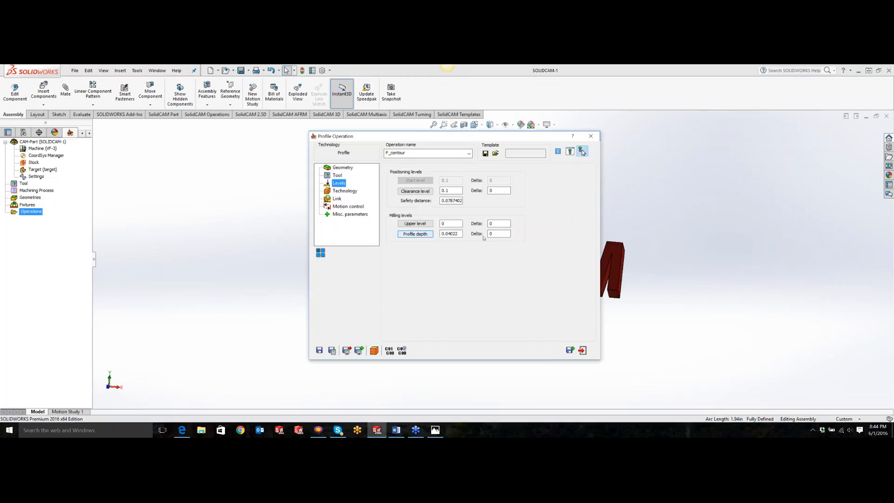
click(332, 351)
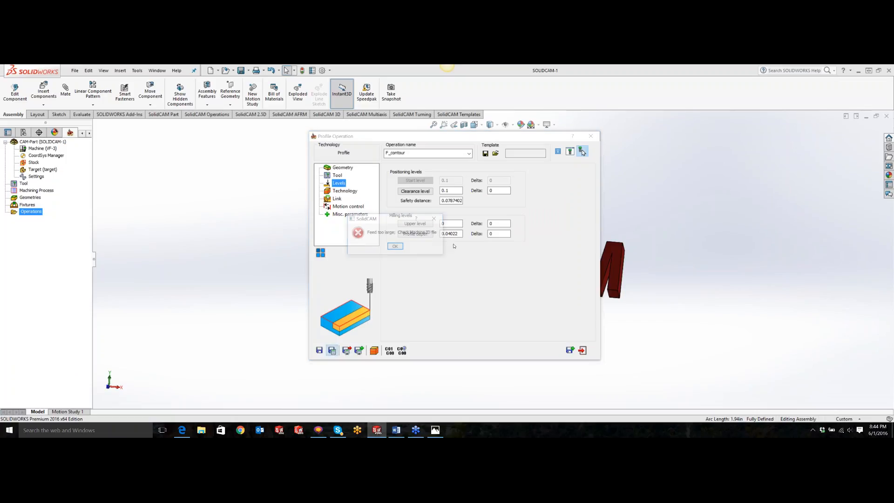
click(396, 247)
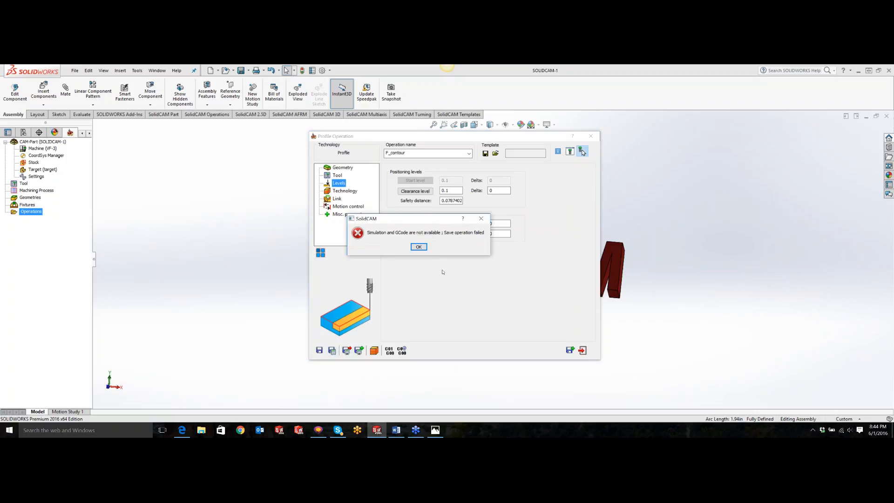
click(419, 246)
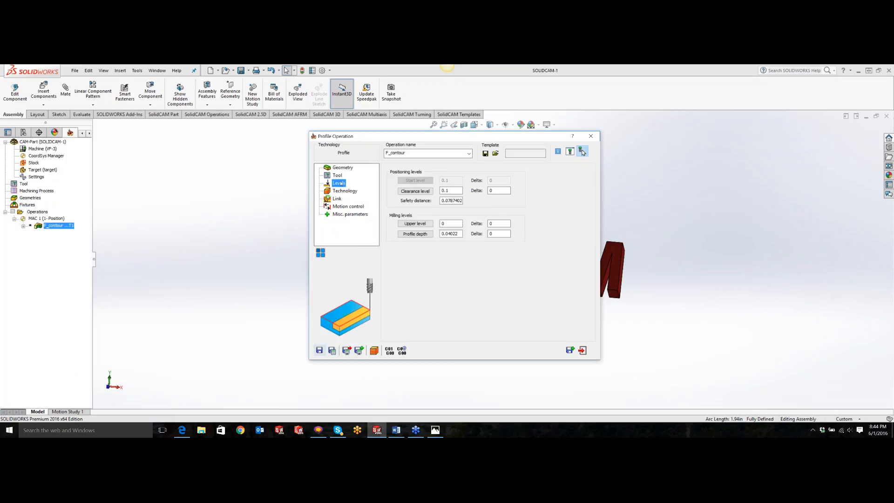
- Switch the operation's feed units to inch/min with a feed of 5, and save and calculate the operation
key(Up)
click(408, 173)
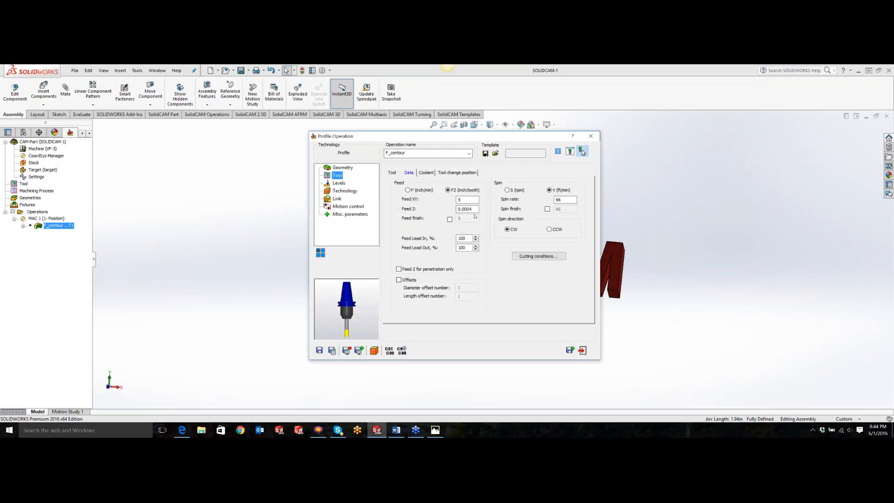
click(407, 190)
text(5)
click(332, 351)
click(590, 136)
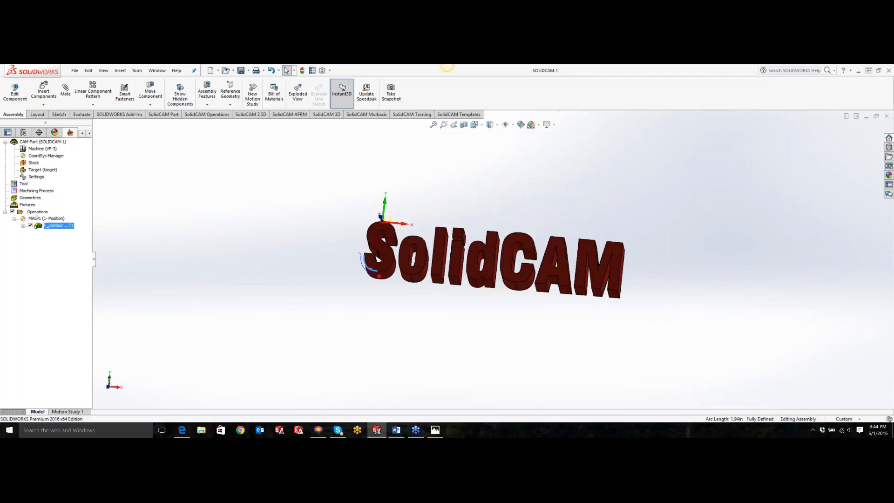
- Duplicate the F_contour operation to make 22 copies, and calculate all operations, including the already calculated one
right_click(50, 226)
click(45, 233)
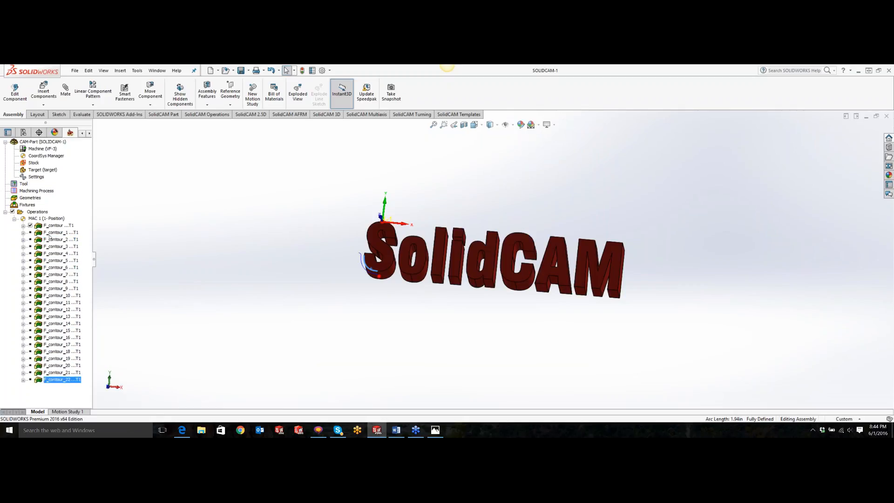
right_click(42, 212)
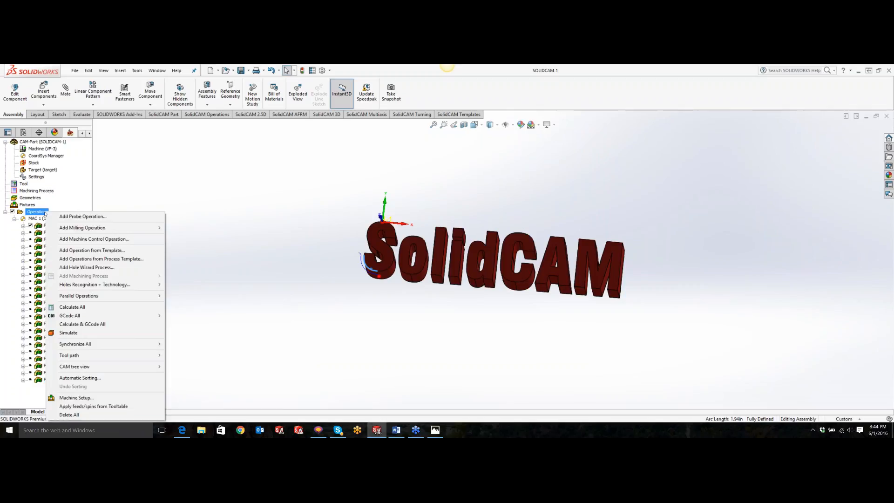
click(69, 315)
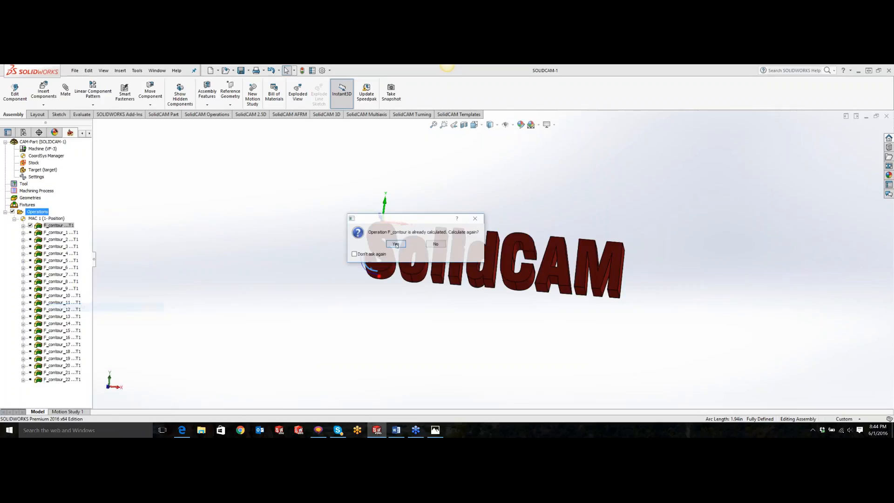
click(399, 244)
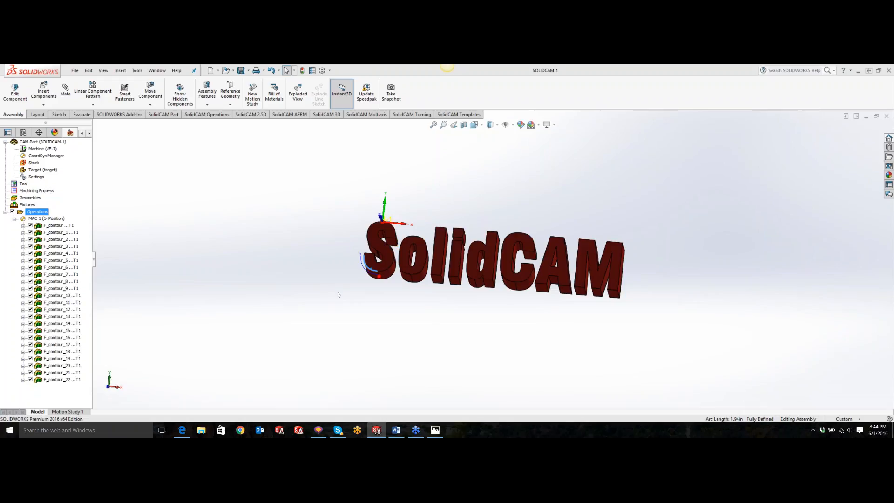
- In the part tool table, set tool 1's feed units to inch/min and its XY and Z feeds to 50
click(24, 184)
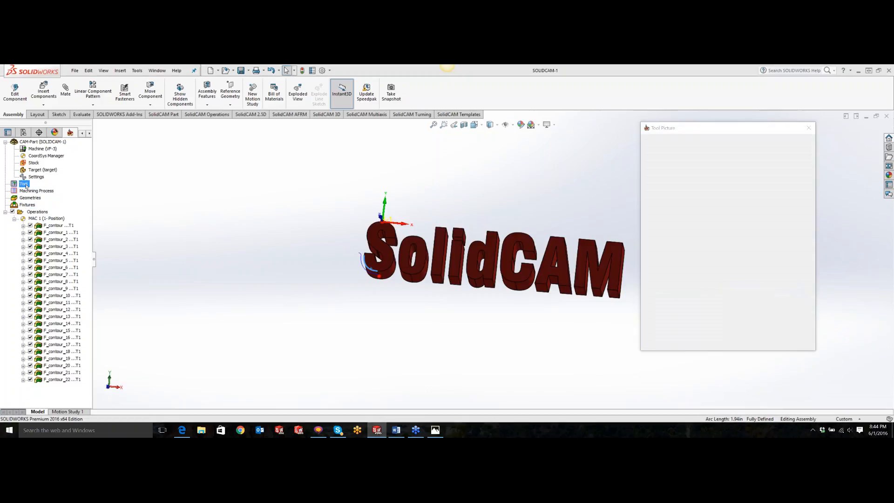
click(406, 185)
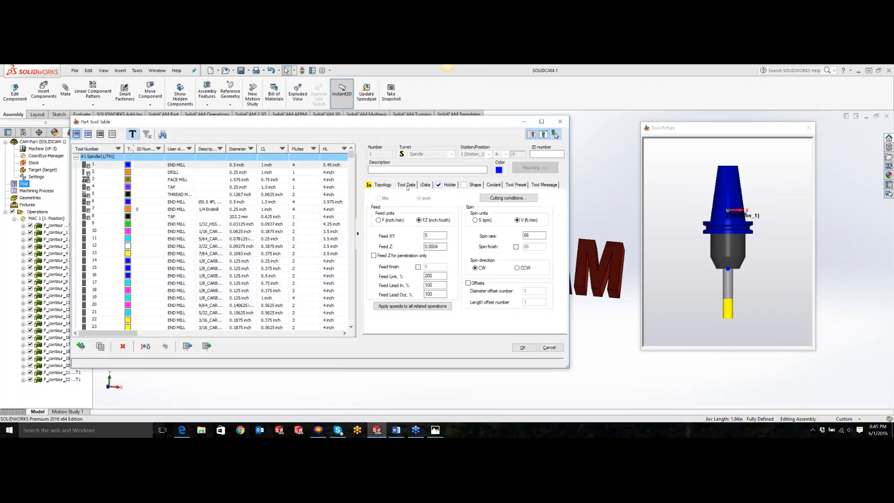
click(435, 235)
click(378, 219)
text(50)
key(Tab)
text(50)
- Enter a new XY feed for tool 1, set its Z feed to 75, and accept the part tool table
double_click(431, 234)
text(7)
key(Tab)
text(75)
click(523, 348)
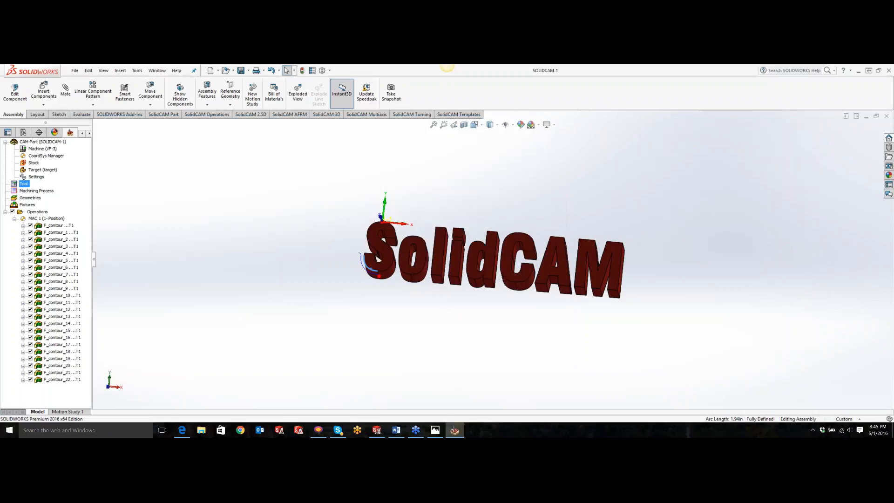
- Check the tool feed and spin data in the first F_contour operation, and close the operation
click(59, 226)
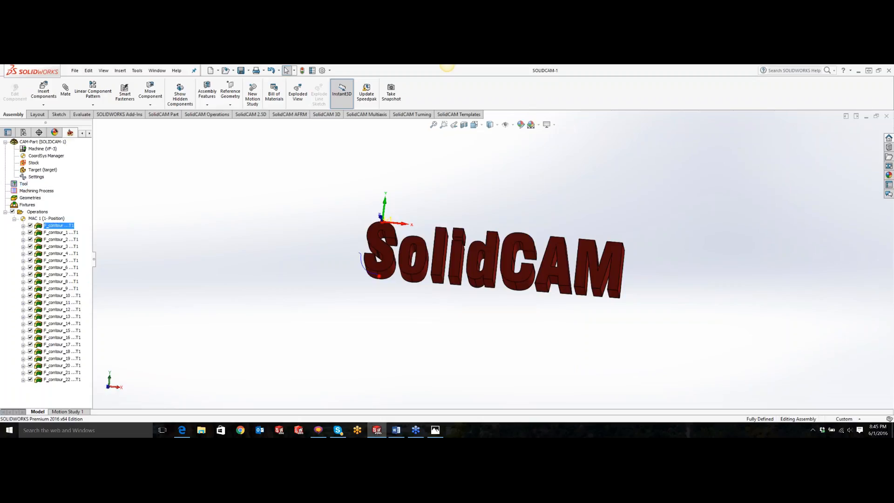
double_click(59, 225)
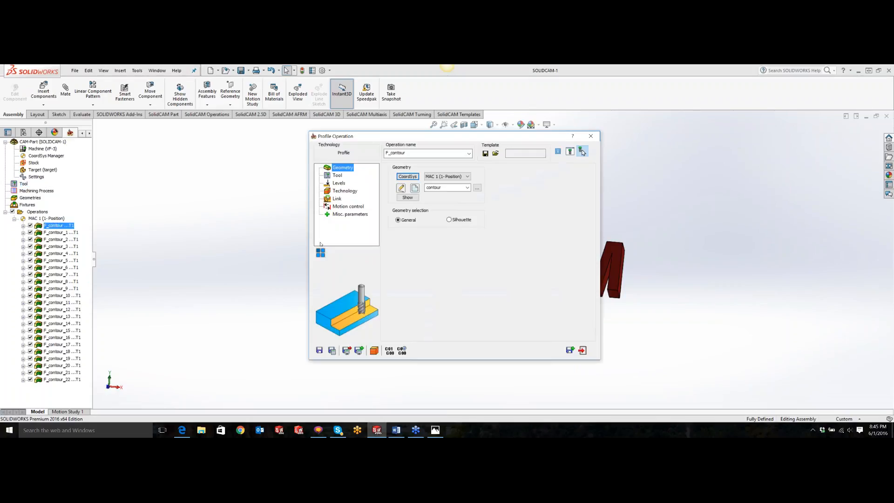
click(338, 175)
click(408, 173)
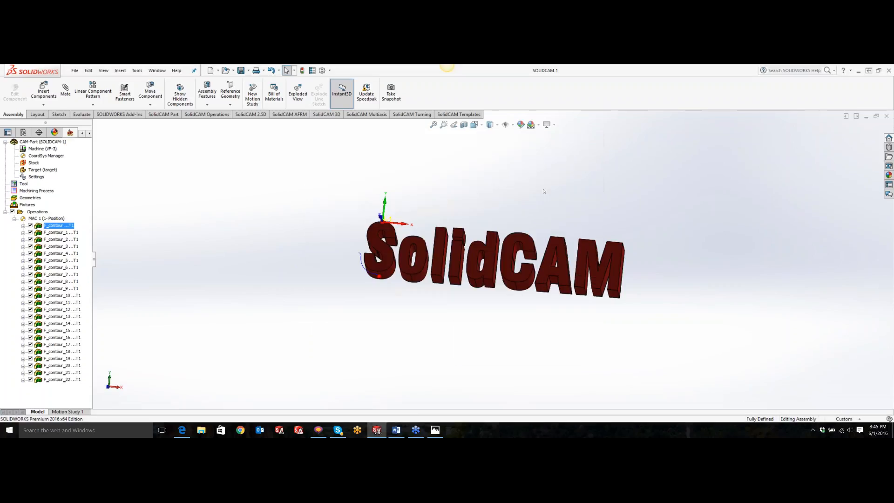
click(591, 136)
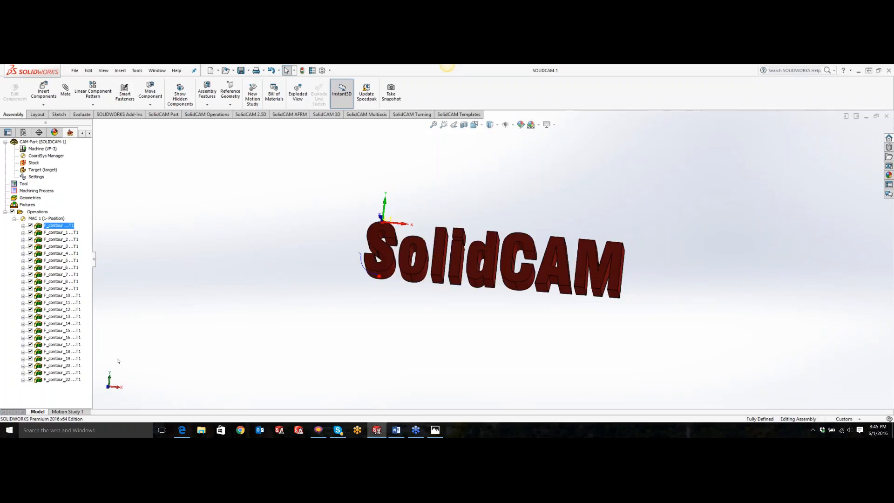
- Apply the feeds and spins from the tool table to all F_contour operations
shift+click(59, 380)
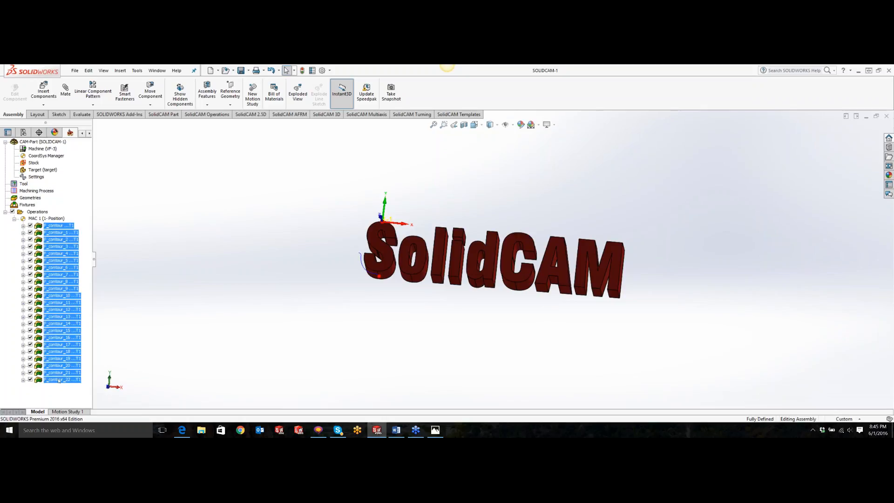
right_click(64, 249)
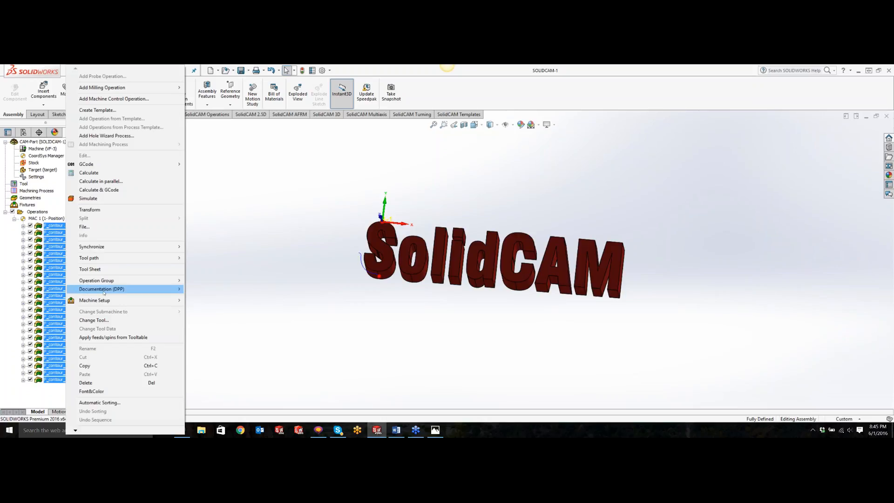
click(112, 337)
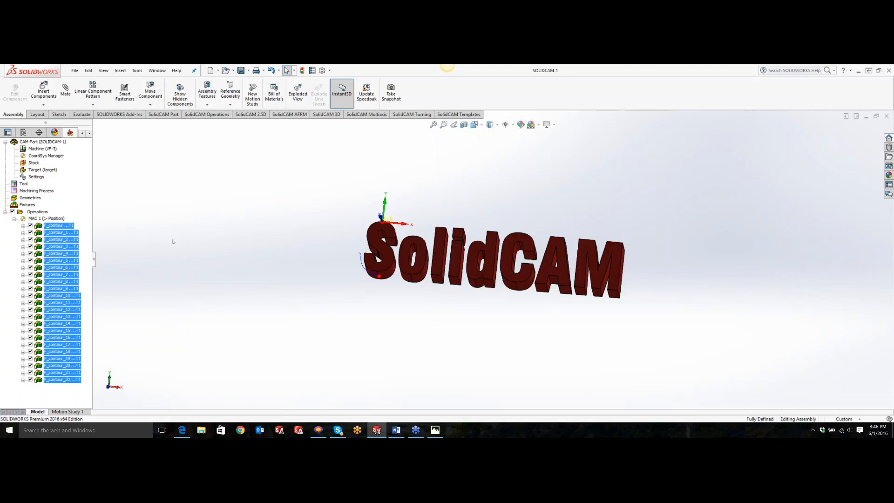
click(63, 225)
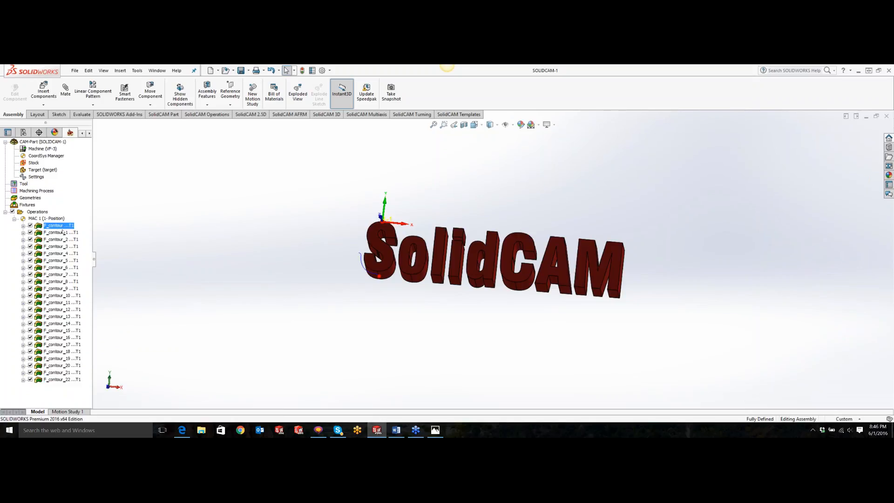
click(64, 233)
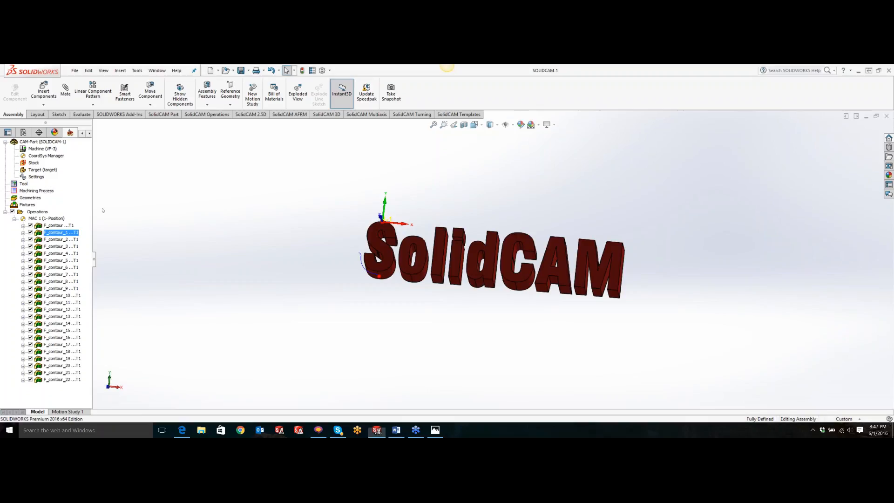
- Close the CAM-Part and show the SolidCAM tool library commands
right_click(45, 142)
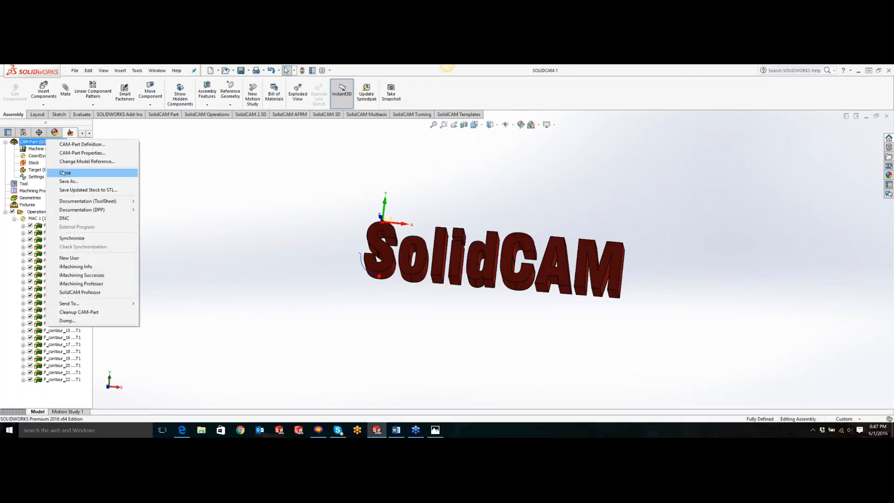
click(65, 172)
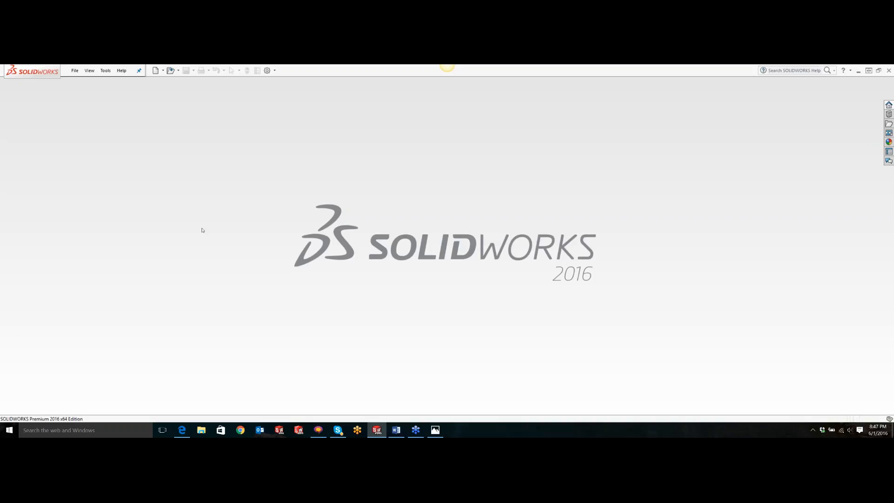
click(100, 70)
mouse_move(140, 101)
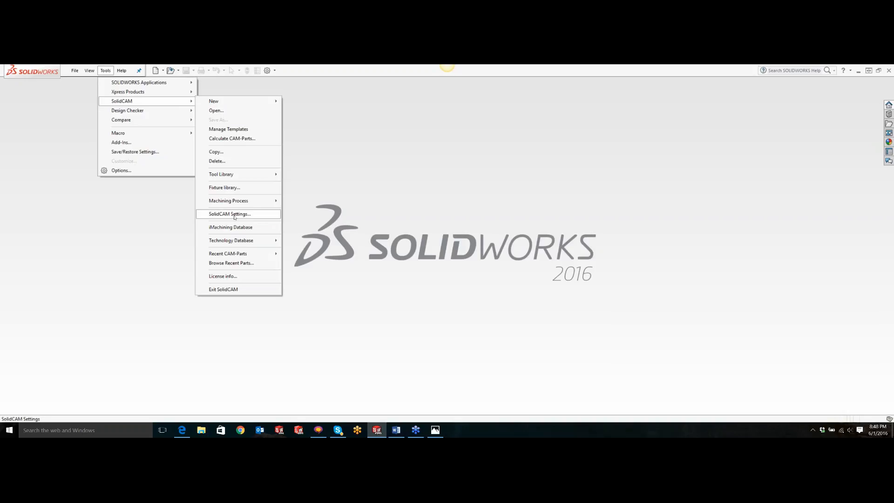
mouse_move(240, 174)
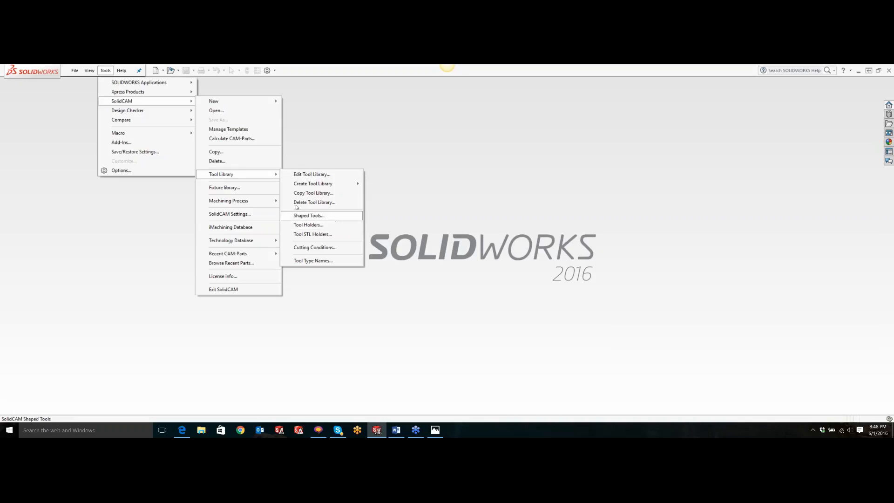
- Switch to the browser, maximize the YouTube video "What's New In SolidCAM 2013 - Shaped Tools And Holders" and pause it
key(alt+Tab)
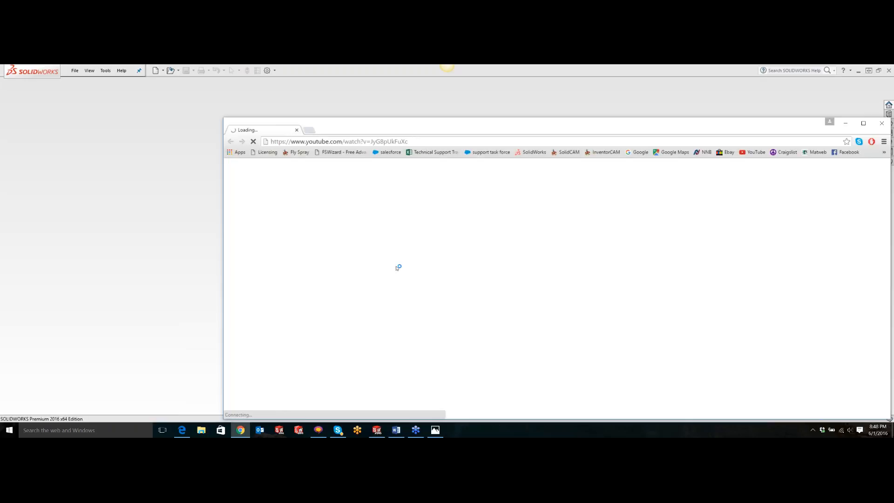
click(863, 123)
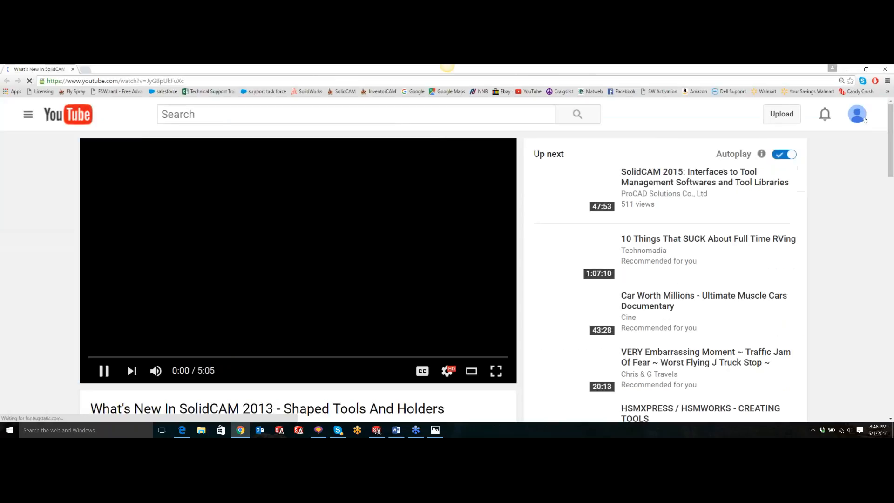
click(103, 372)
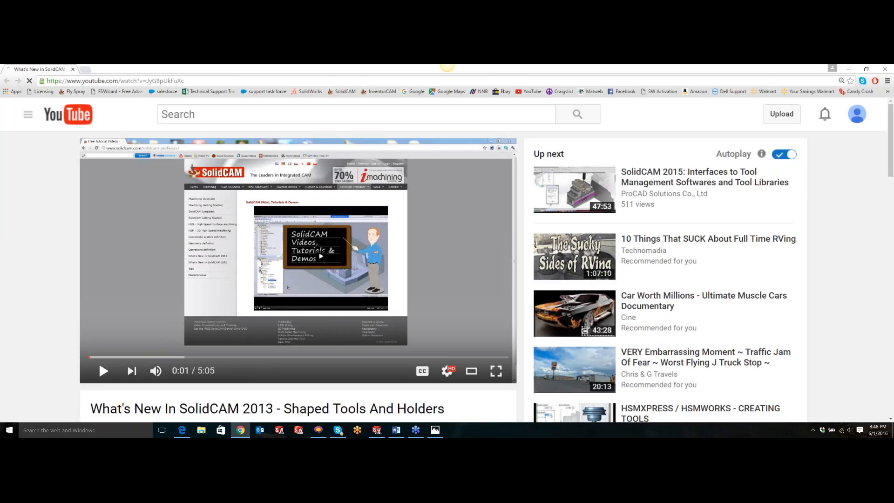
click(187, 79)
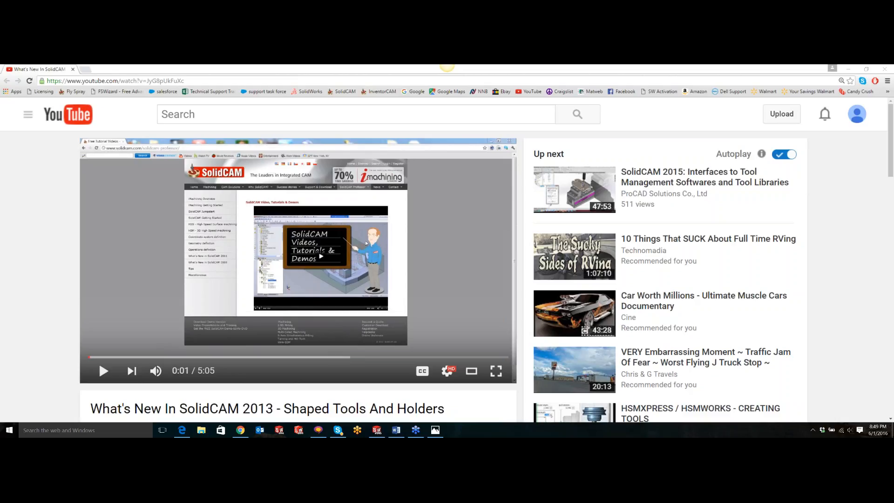
- Open the uploaded videos of the subscribed SolidCAMProfessor channel on YouTube
click(28, 114)
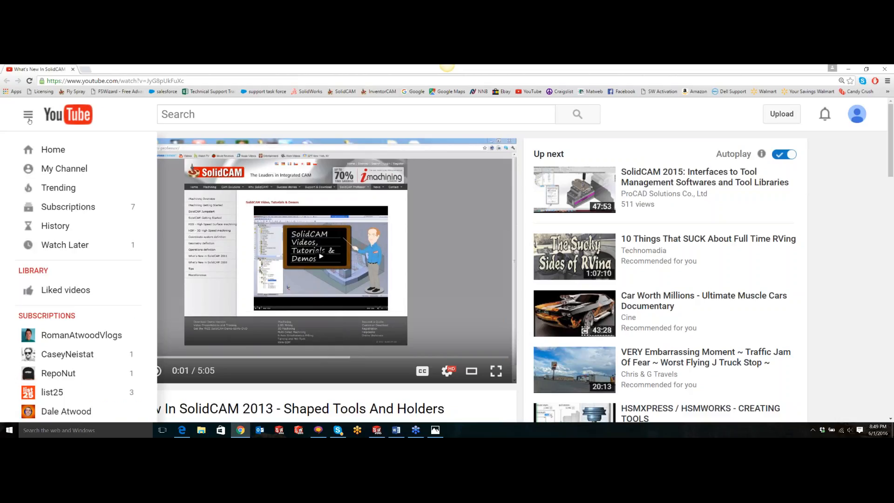
scroll(66, 349, down, 4)
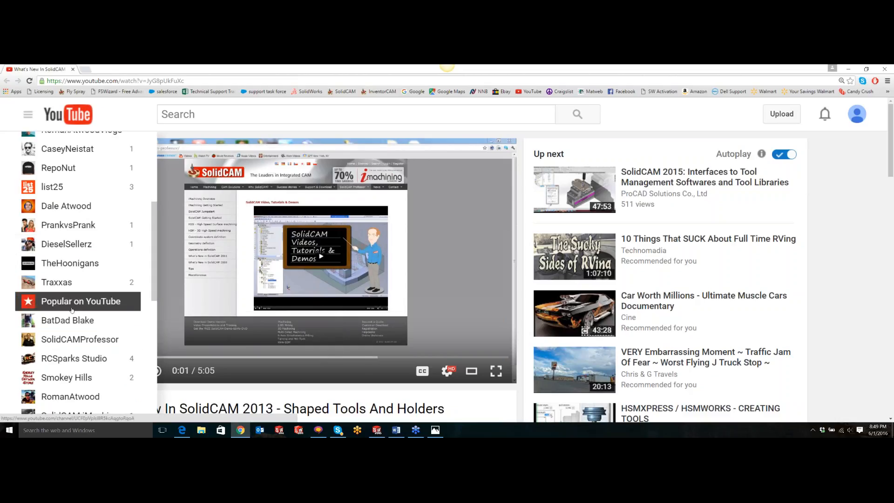
click(70, 337)
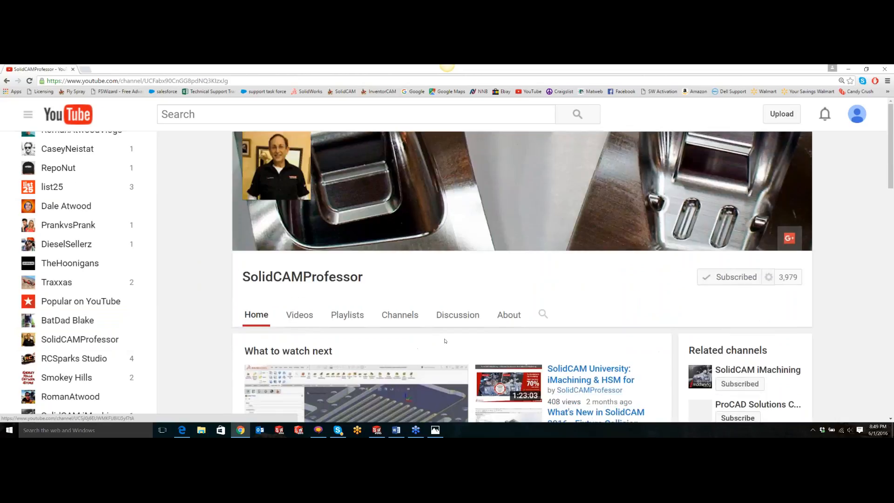
scroll(307, 330, down, 4)
click(299, 167)
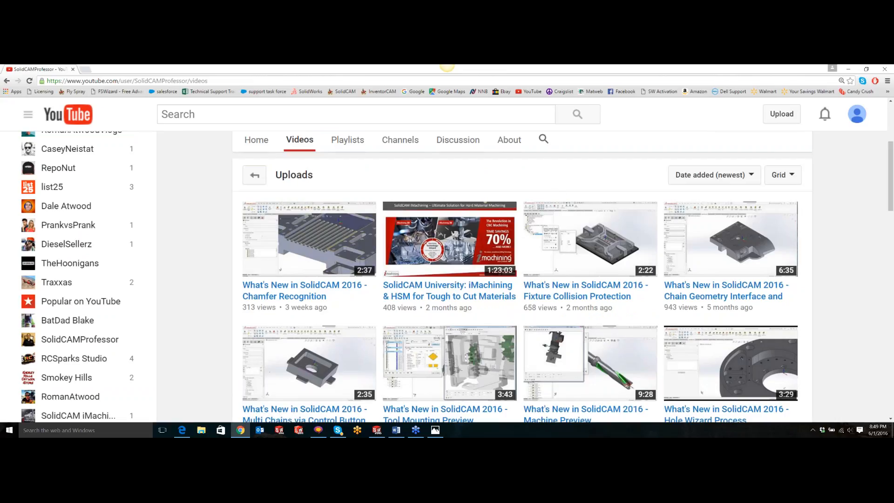
- Search the SolidCAMProfessor channel for "shaped tools"
click(544, 139)
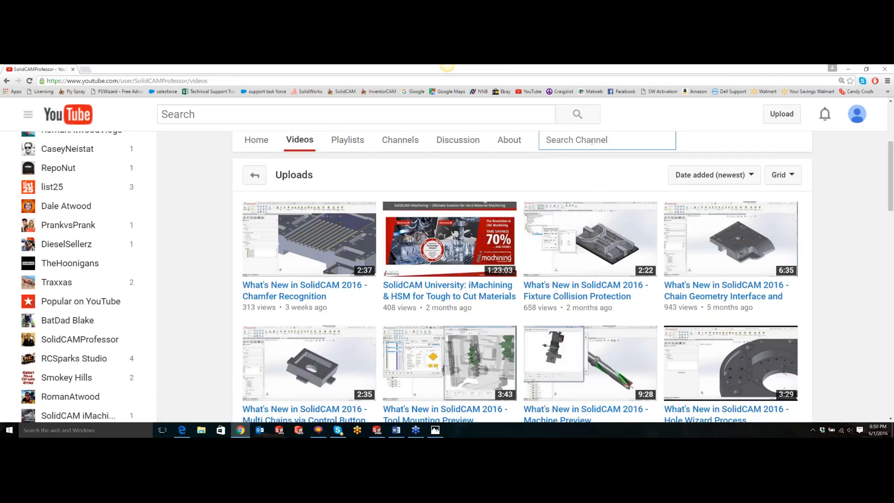
text(shaped to)
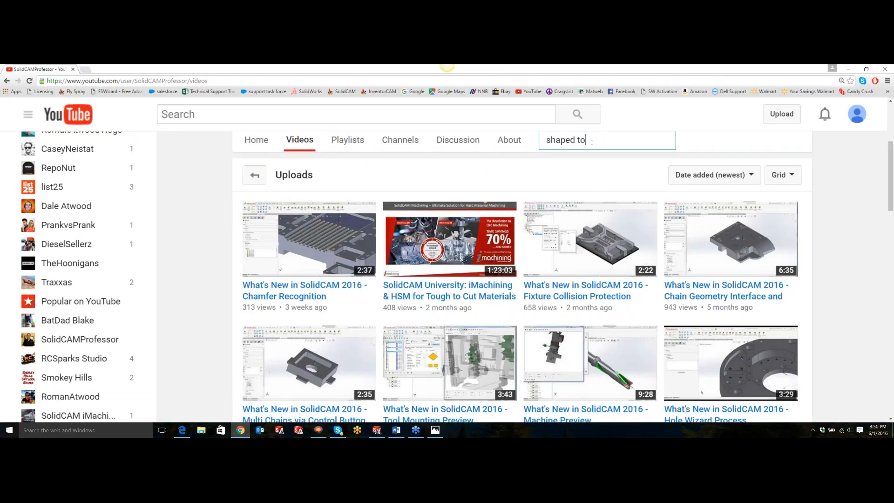
text(ols)
key(Return)
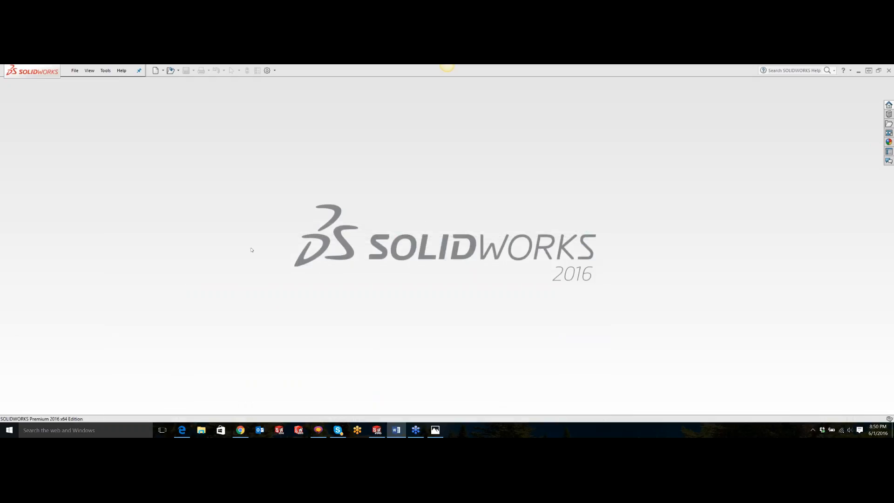
- Return to SOLIDWORKS and open the SolidCAM shaped tools library at the end of its group list
click(105, 71)
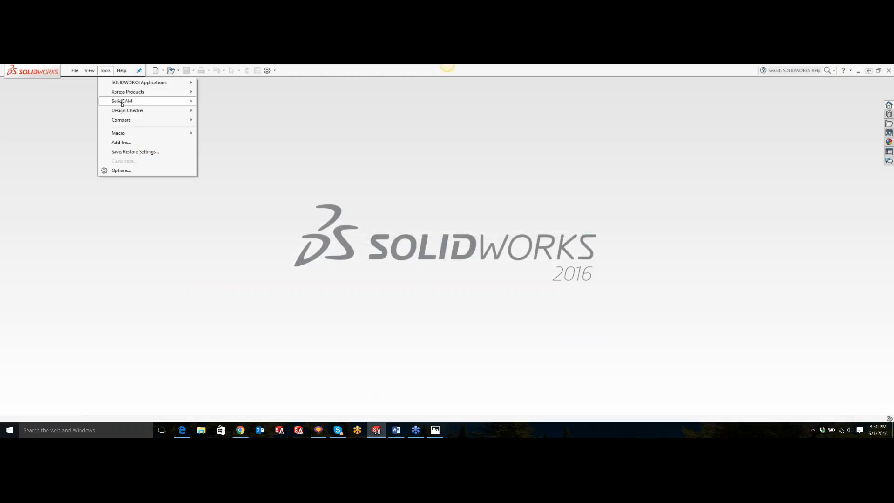
mouse_move(140, 101)
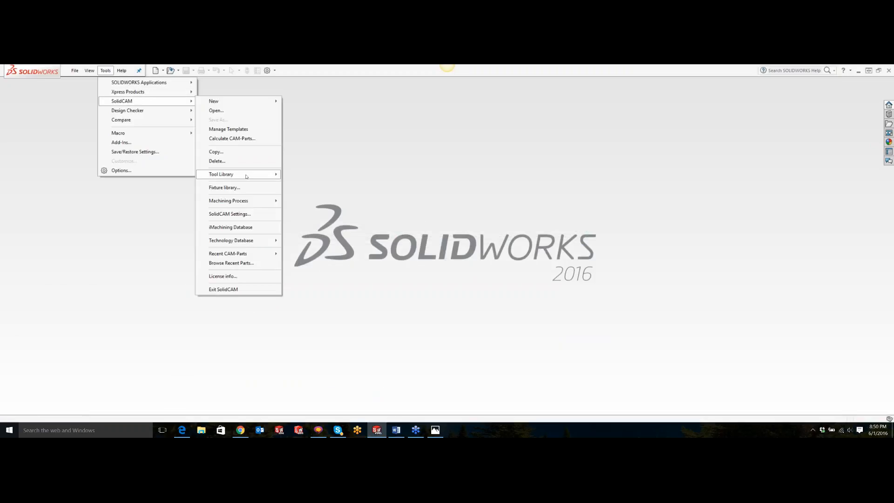
mouse_move(248, 175)
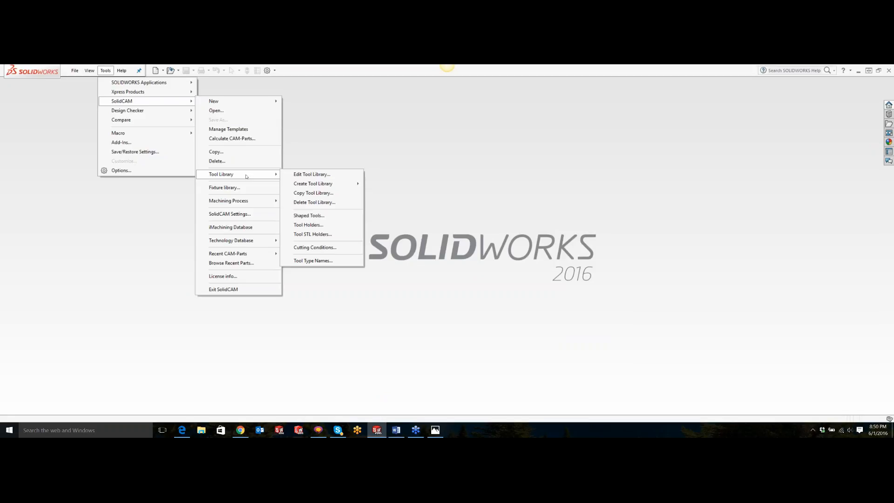
click(310, 216)
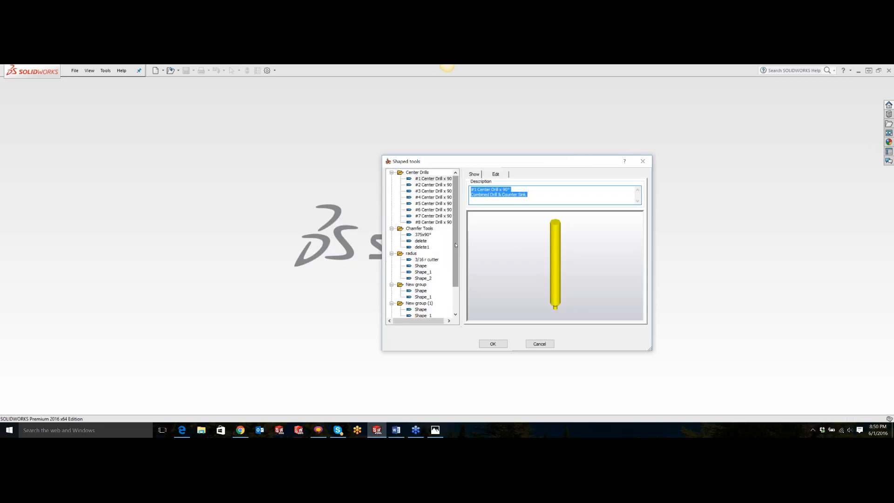
scroll(457, 247, down, 2)
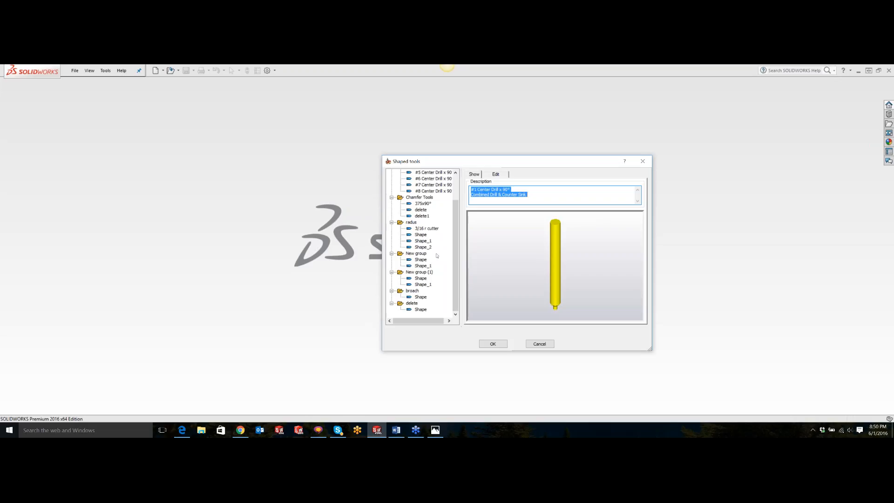
- Add a new group named Class to the shaped tools library
right_click(414, 303)
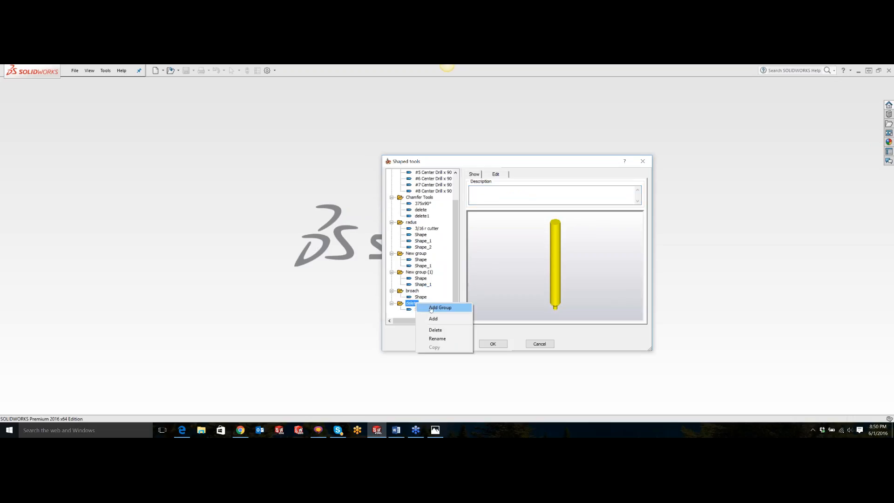
click(431, 308)
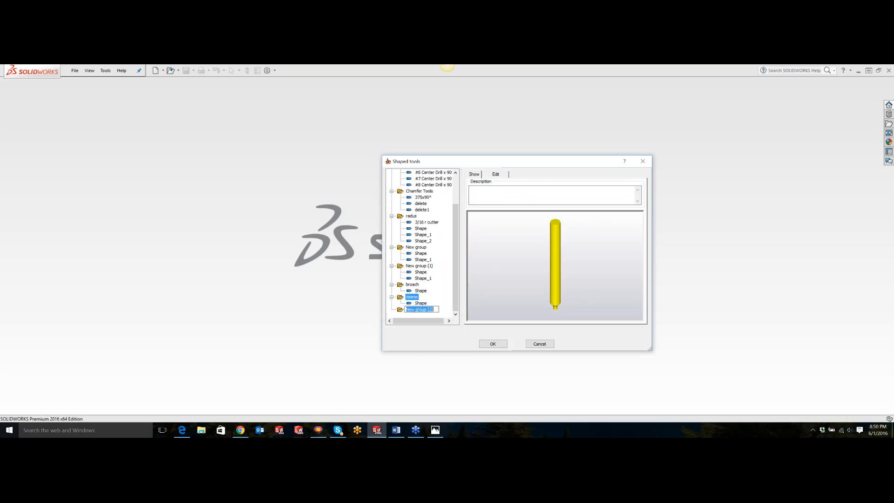
text(Traini)
key(BackSpace)
key(BackSpace)
key(BackSpace)
key(BackSpace)
key(BackSpace)
key(BackSpace)
text(Class)
key(Return)
- Add a shape to the Class group and build it from a concave torus segment topped by a cylinder
right_click(411, 310)
click(428, 327)
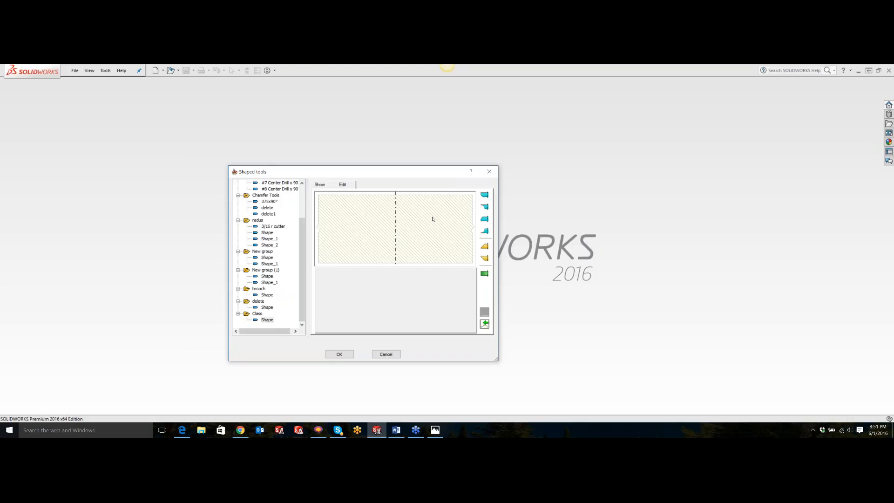
click(485, 208)
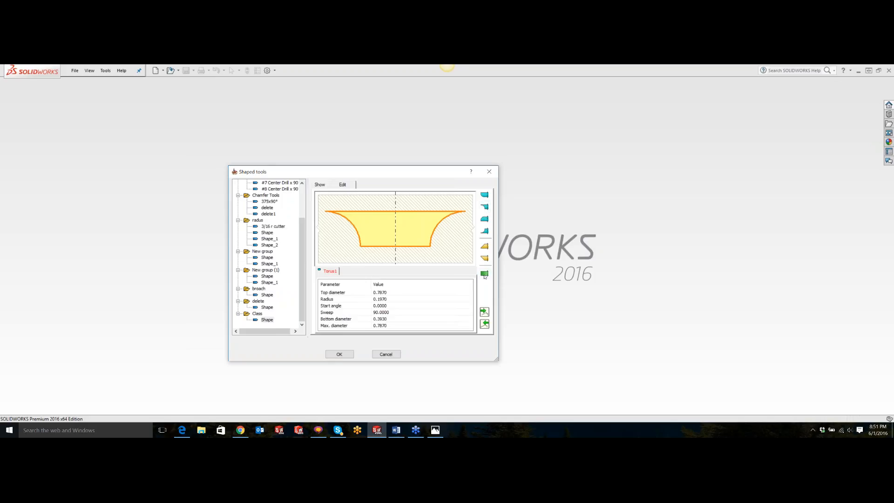
click(485, 218)
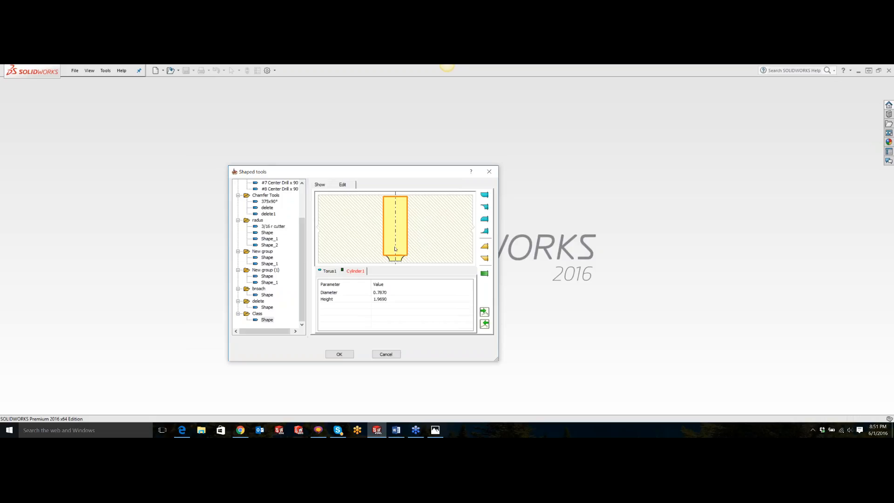
- Examine the cylinder's diameter and height and the torus segment's top diameter, radius, start angle, sweep and bottom diameter
click(391, 292)
click(393, 301)
click(330, 271)
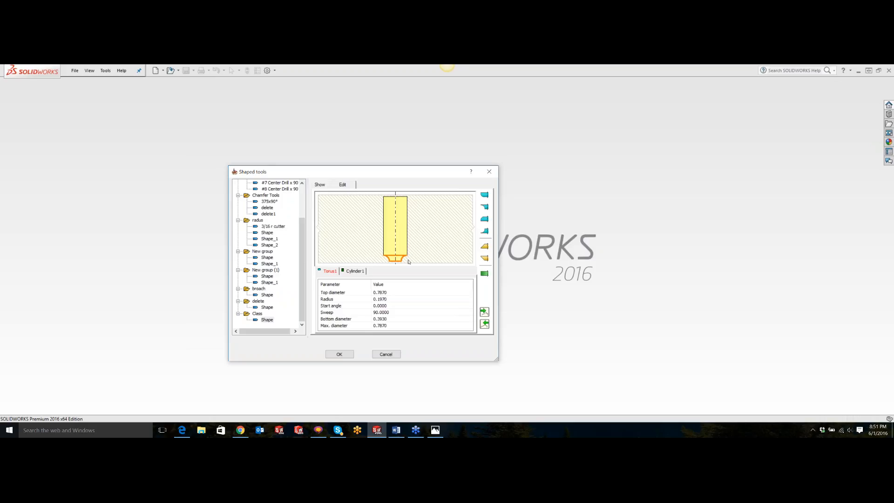
click(389, 293)
click(391, 298)
click(390, 305)
click(390, 312)
click(390, 319)
click(392, 311)
- Set the cylinder's diameter and the torus segment's top diameter to 0.75, and accept the shaped tool
click(356, 271)
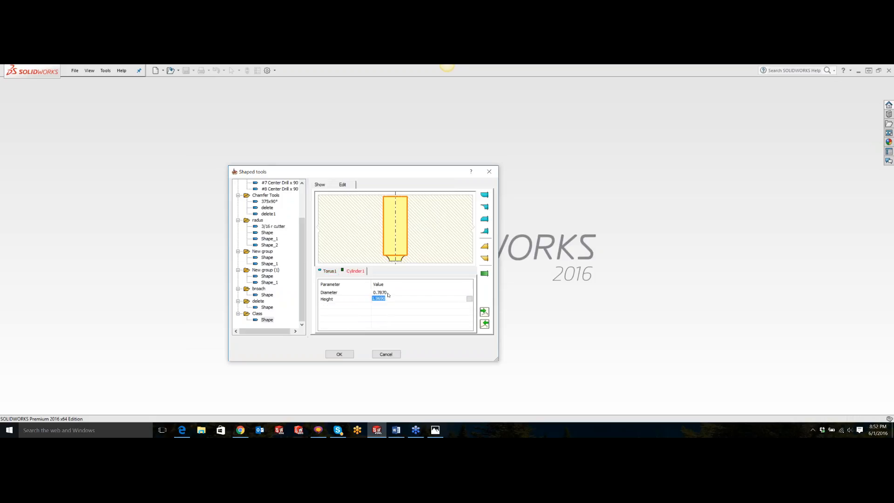
text(.75)
click(326, 272)
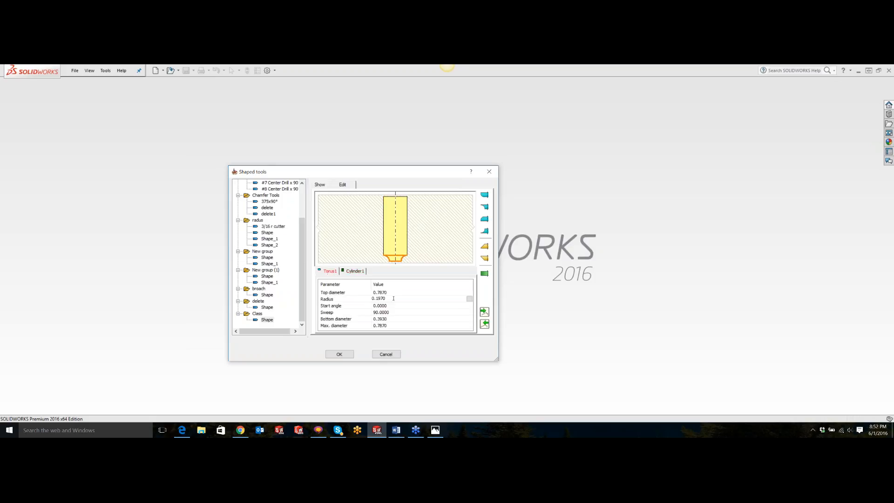
click(361, 291)
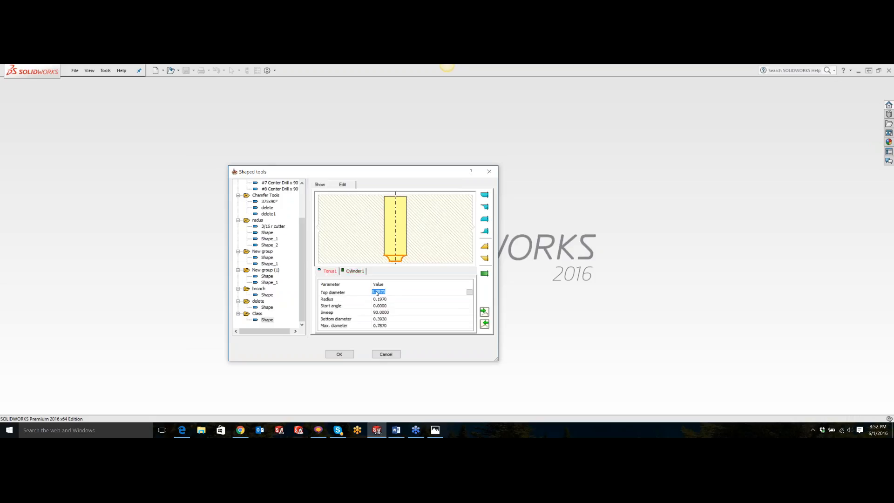
text(.75)
click(389, 305)
click(340, 354)
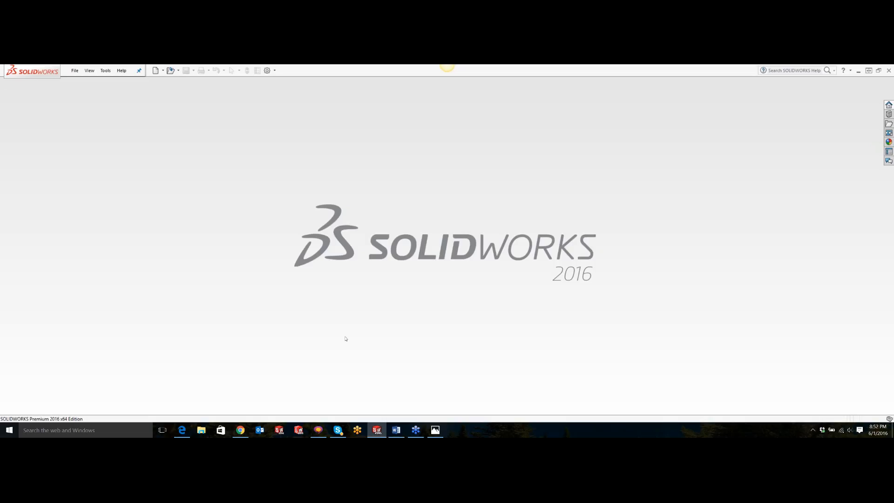
- Add another shape to the Class group of the shaped tools library and start defining it from sketch geometry
click(106, 74)
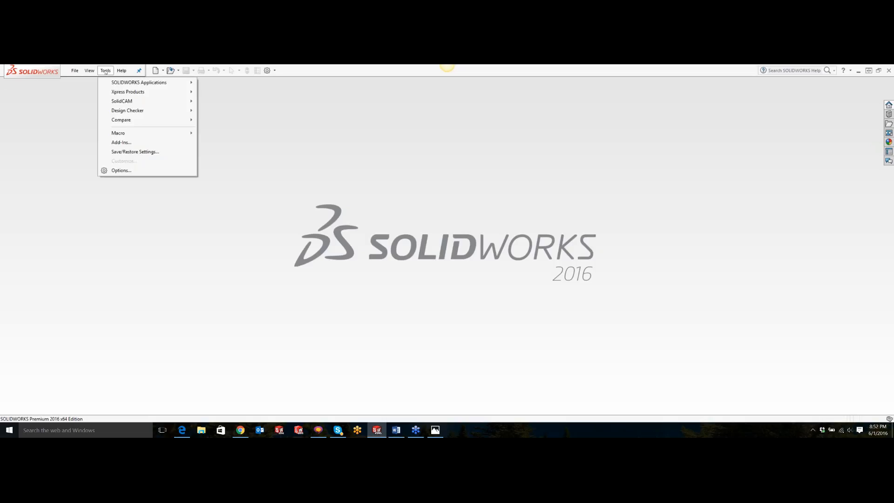
mouse_move(123, 99)
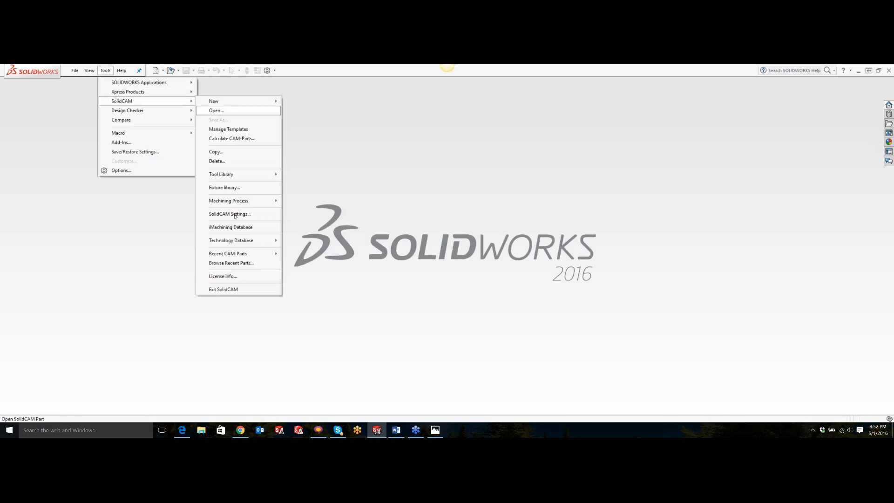
mouse_move(238, 173)
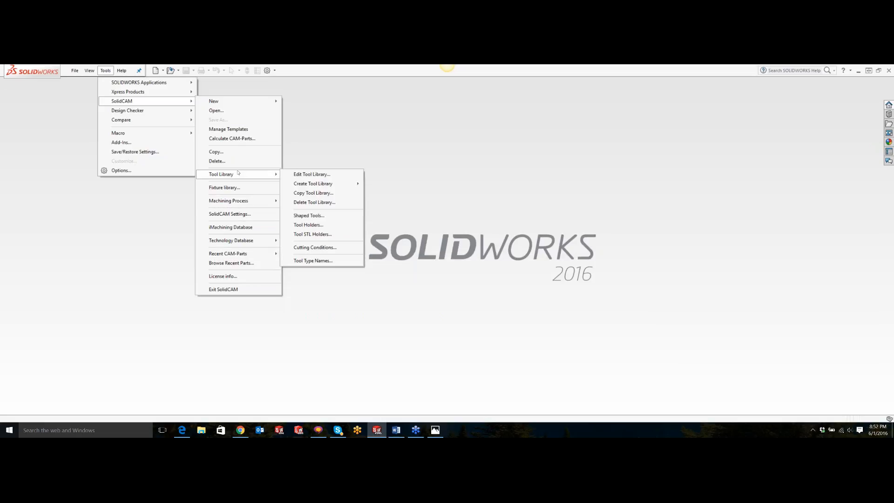
click(309, 216)
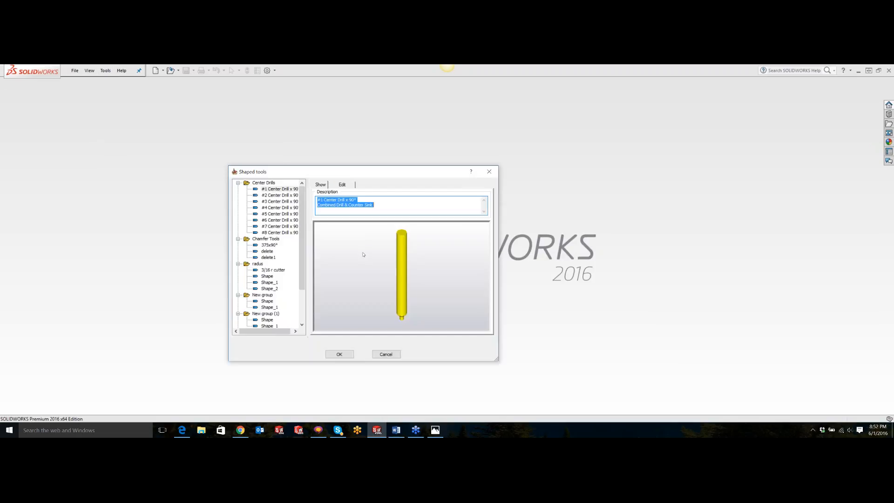
scroll(271, 334, down, 3)
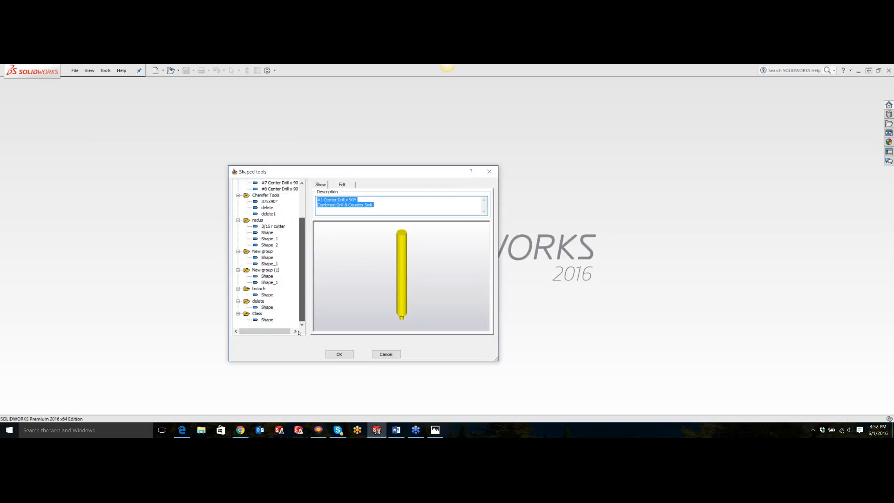
right_click(267, 319)
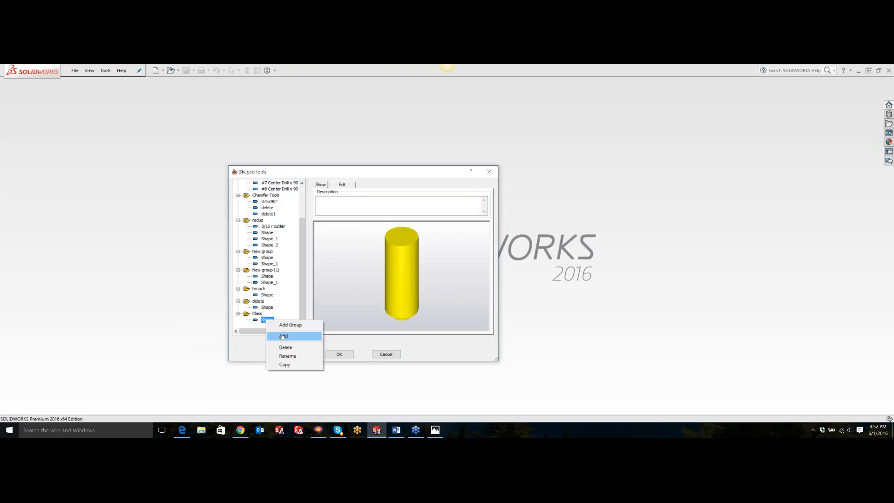
click(284, 335)
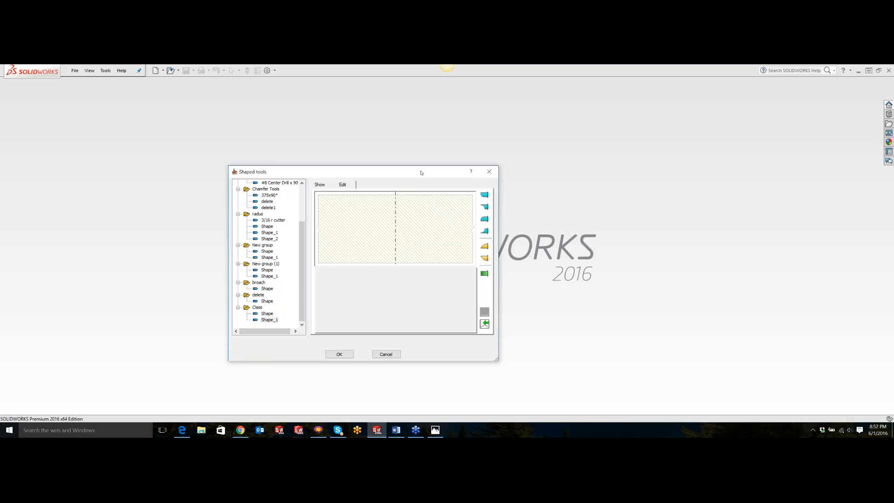
click(485, 324)
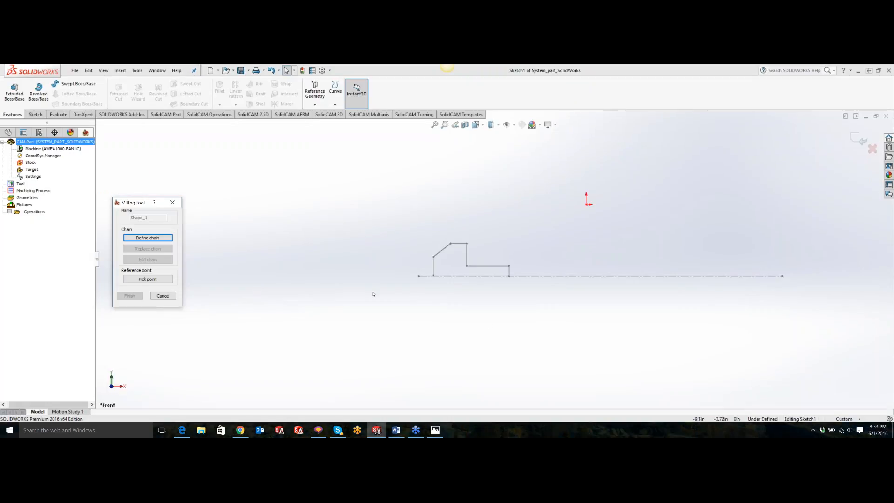
- Examine the lines of the existing tool profile and its sketch in the feature tree
click(498, 267)
right_click(499, 267)
click(732, 320)
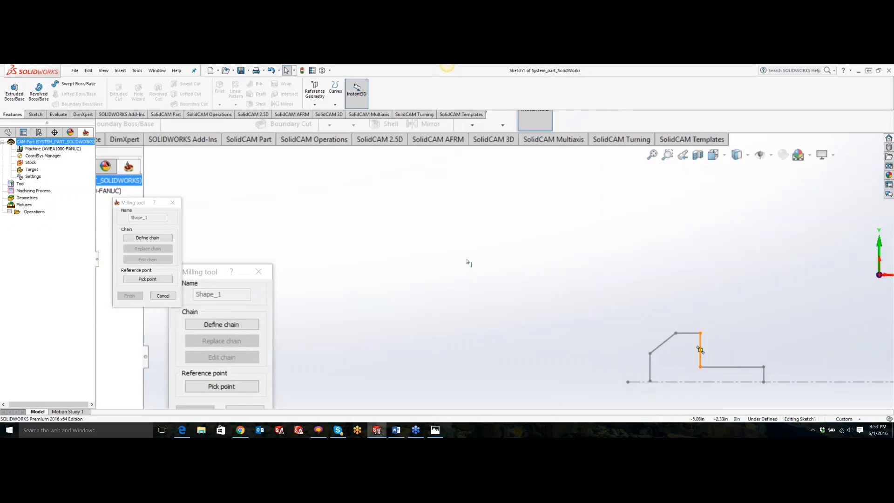
right_click(468, 243)
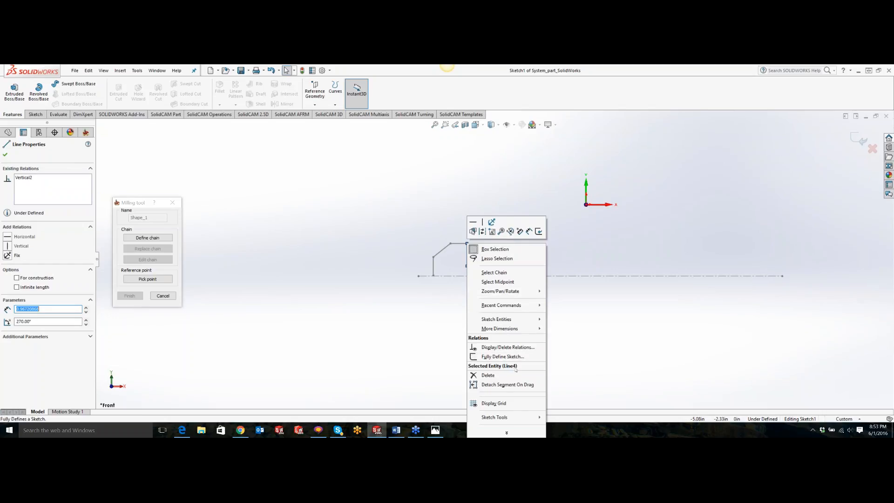
click(369, 320)
click(34, 114)
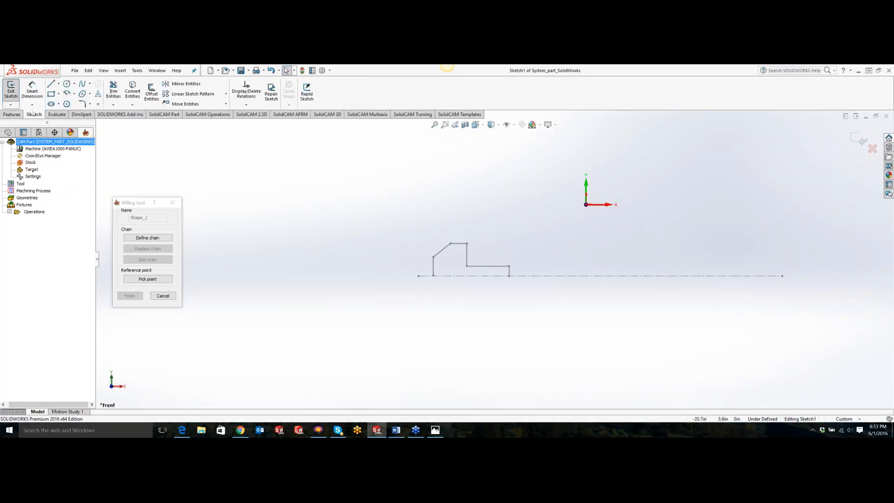
click(8, 133)
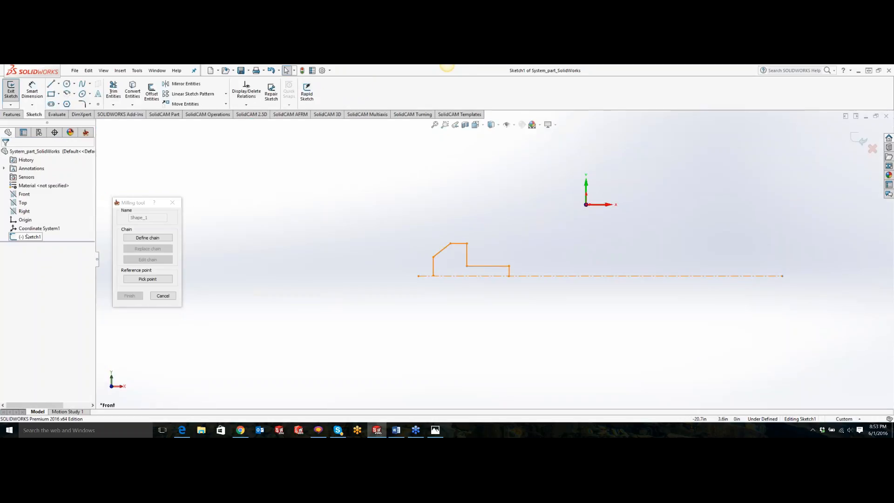
right_click(27, 237)
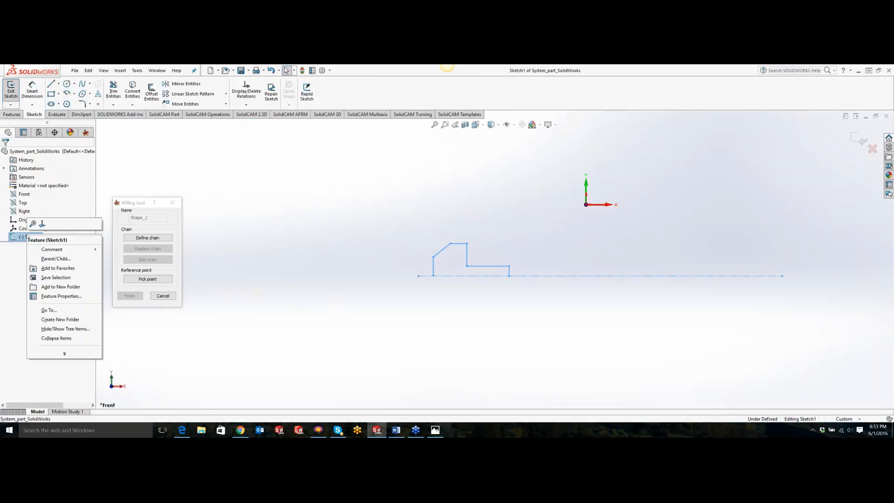
click(299, 237)
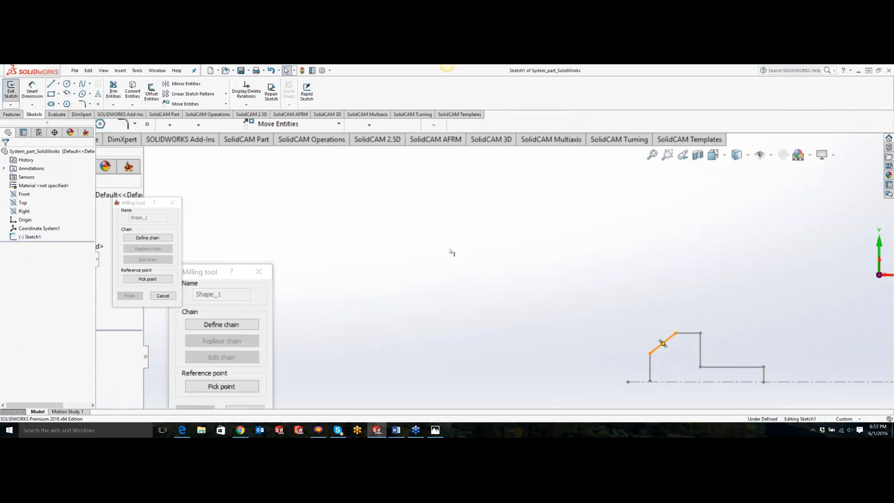
click(444, 249)
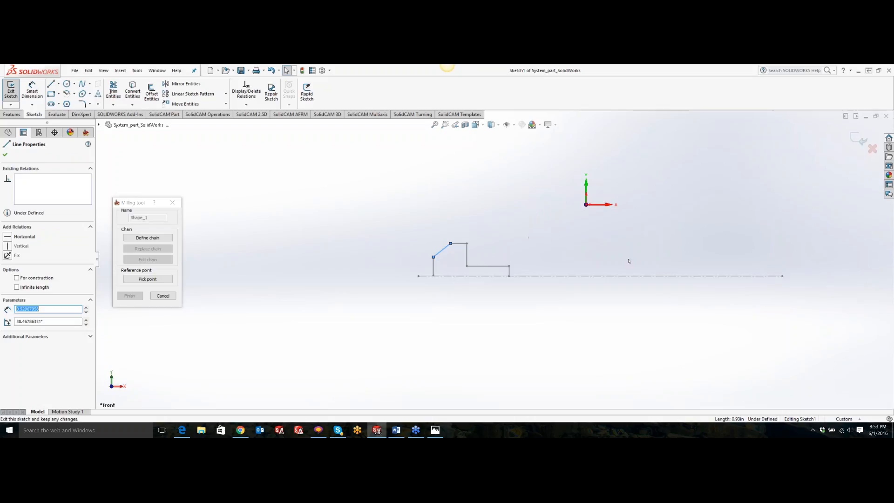
click(610, 268)
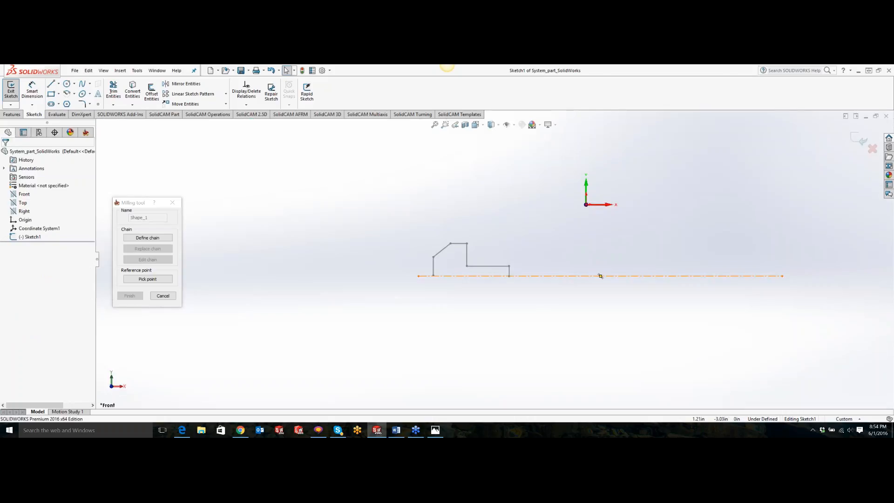
- Sketch a three-step half-profile about 3.27 in tall, starting and ending on the centerline, to the right of the existing profile
click(50, 83)
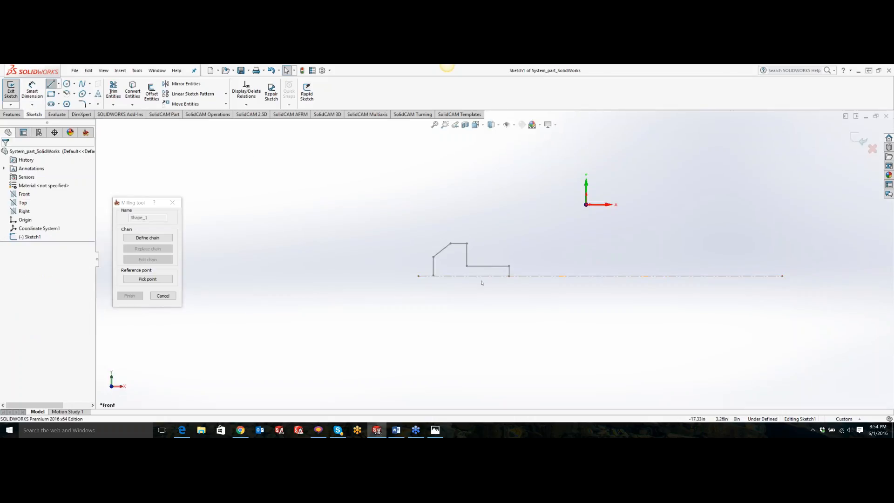
click(564, 276)
click(563, 252)
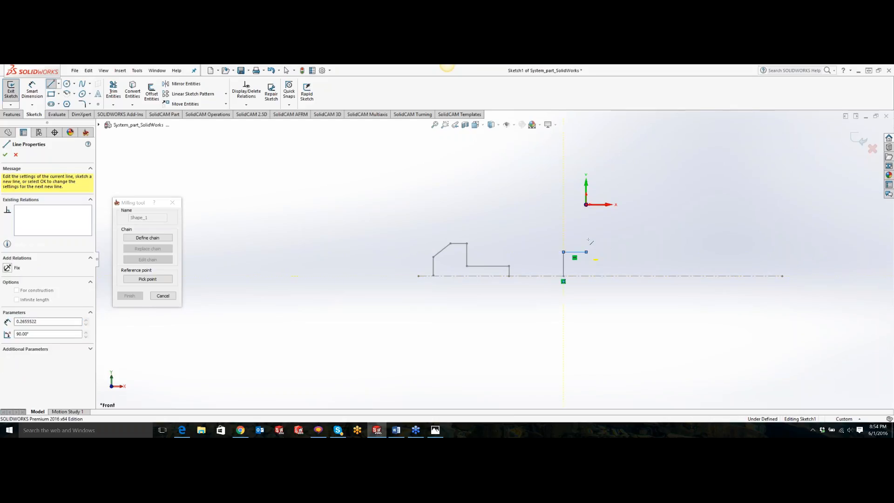
click(586, 252)
click(586, 230)
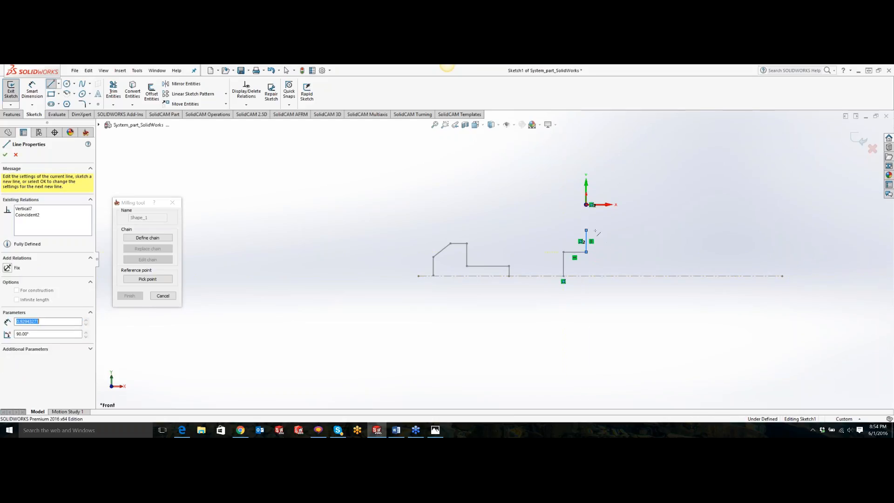
click(622, 230)
click(622, 199)
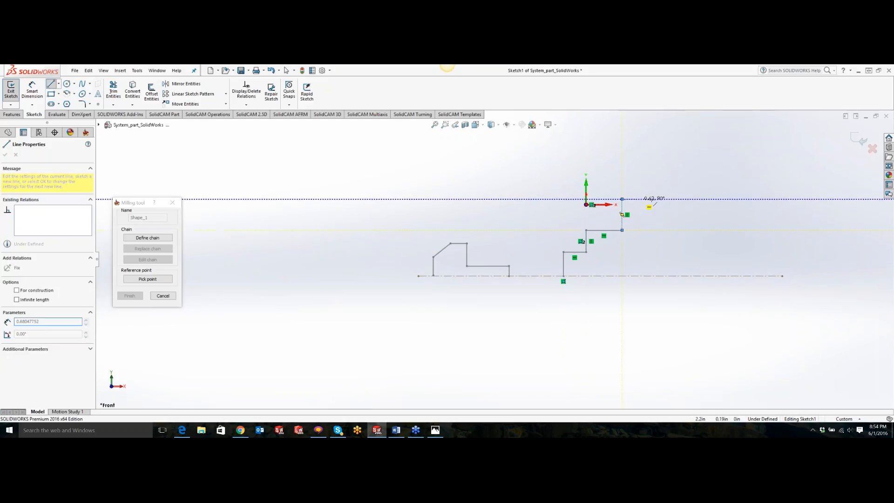
click(783, 199)
click(782, 275)
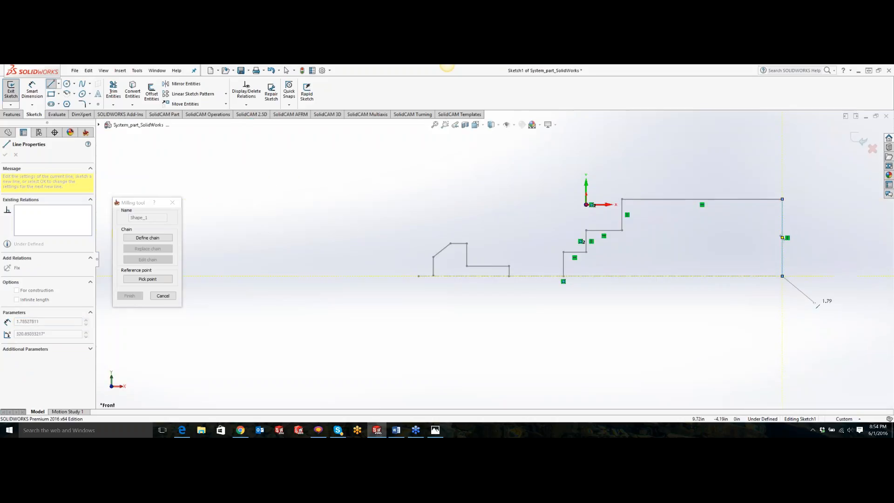
key(Escape)
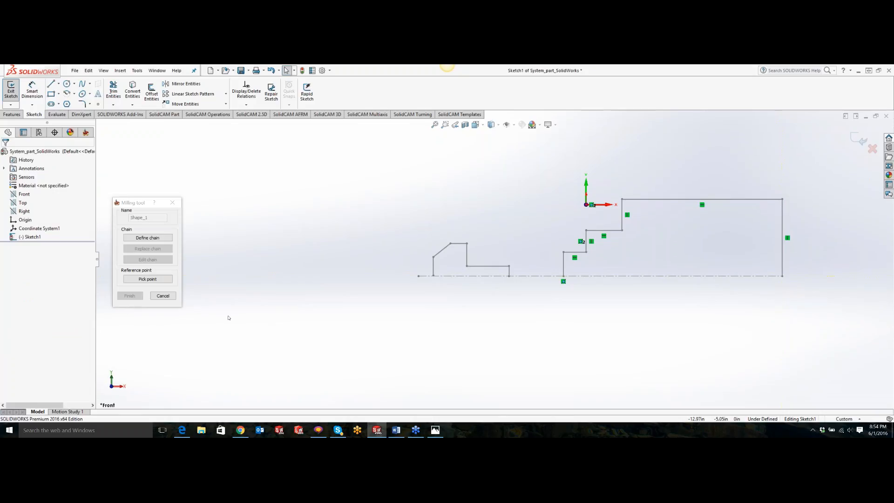
- Define the milling tool's chain curve by curve along the stepped profile, from its first riser to the tall closing edge
click(139, 237)
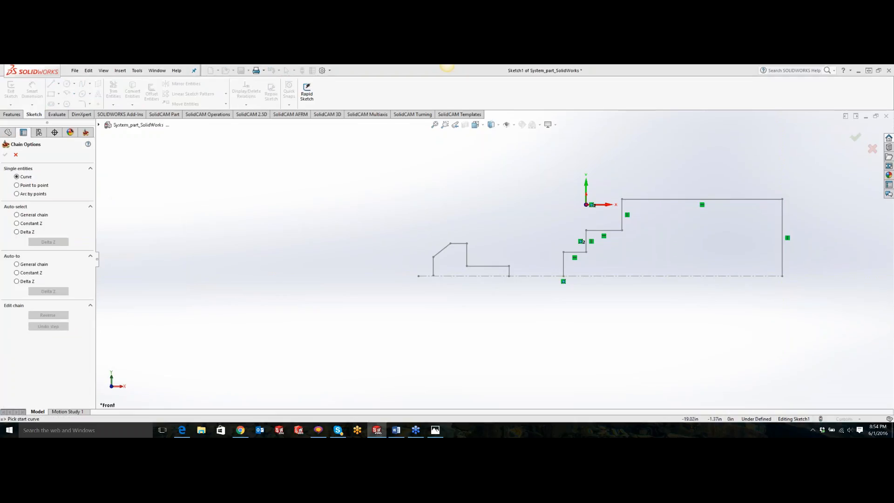
click(564, 268)
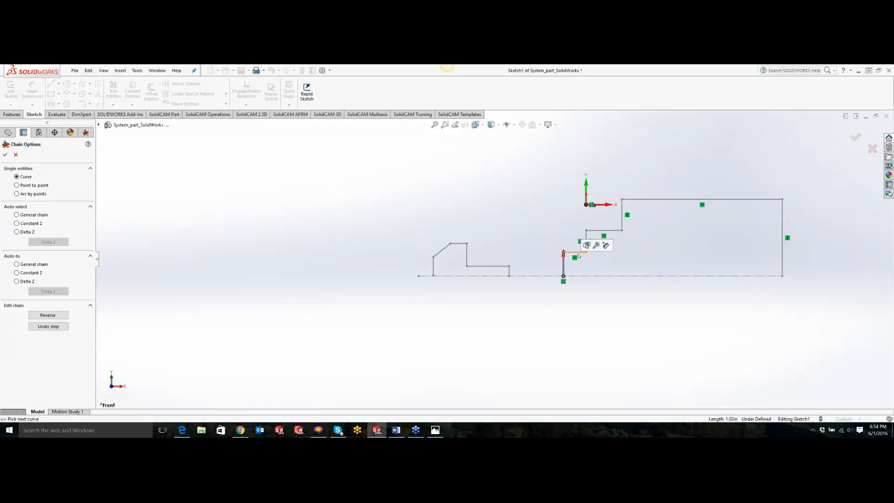
click(586, 241)
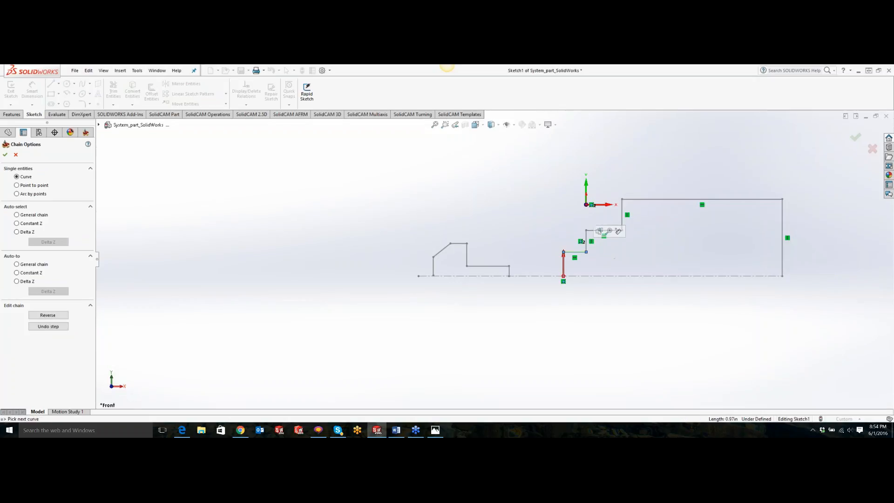
click(592, 231)
click(592, 231)
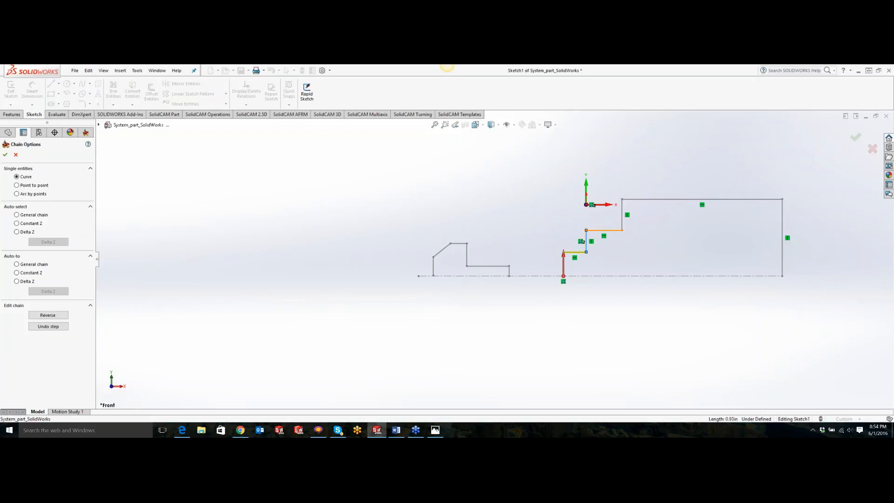
click(622, 218)
click(688, 203)
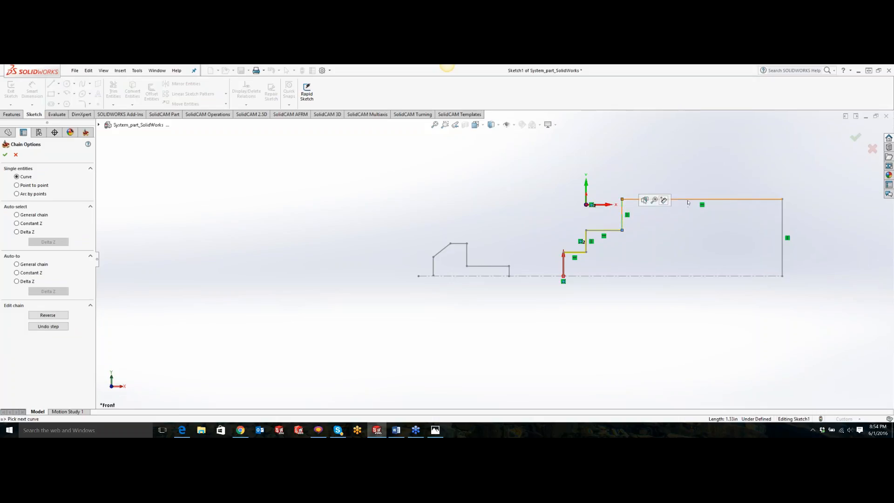
click(687, 203)
click(782, 235)
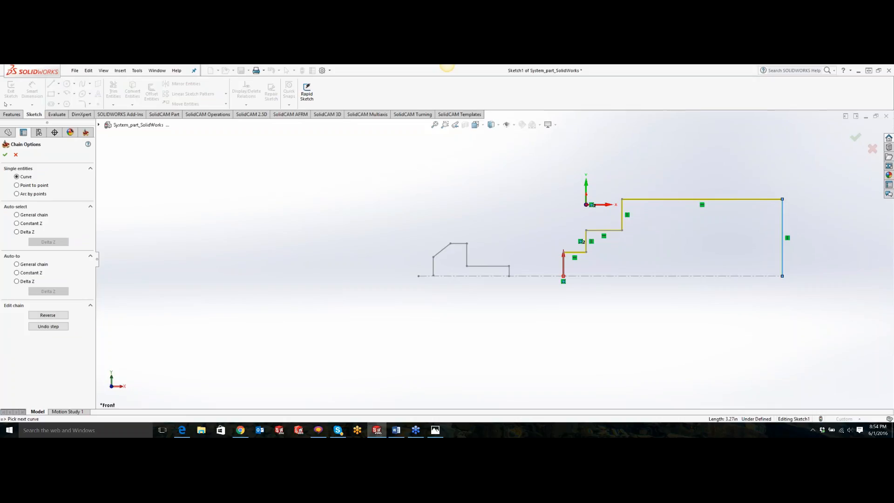
click(5, 155)
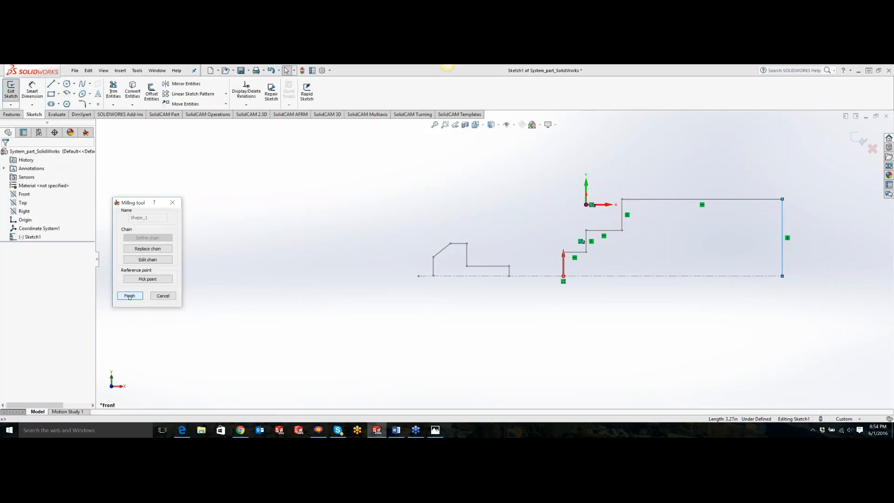
- Finish the sketched milling tool and accept the shaped tools library
click(130, 296)
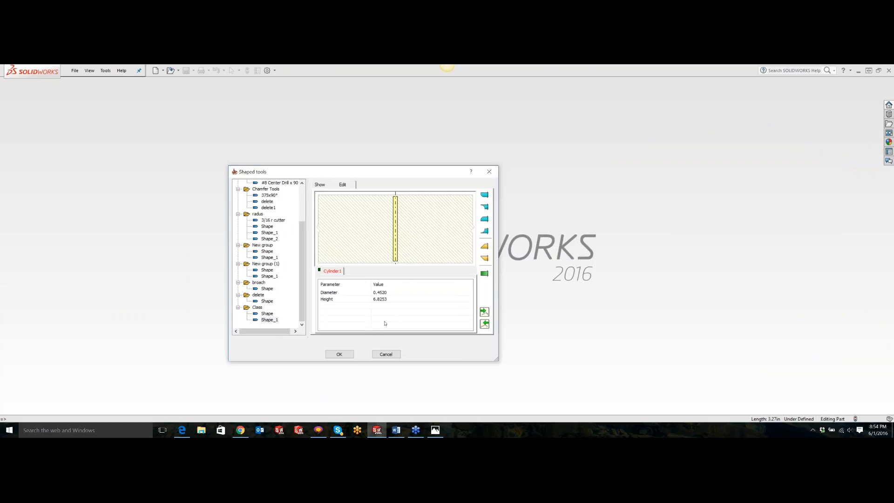
click(344, 185)
click(339, 354)
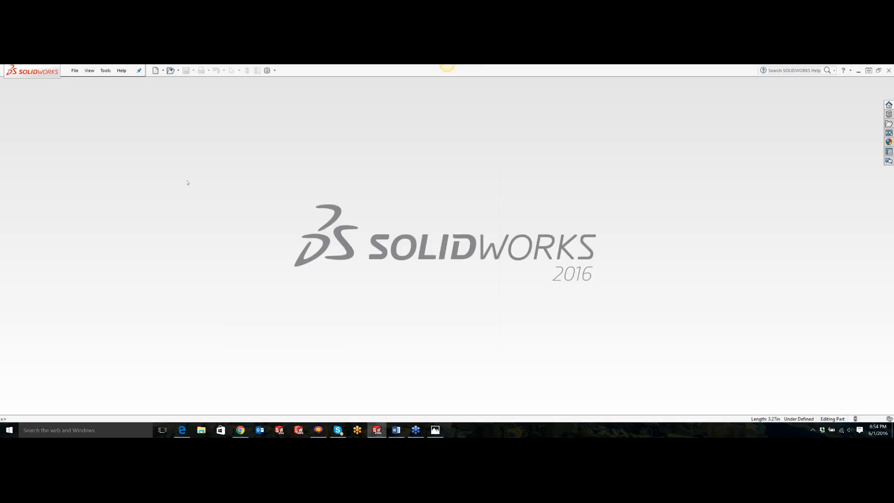
- Open the recent CAM-Part SOLIDCAM-1.prz
click(105, 70)
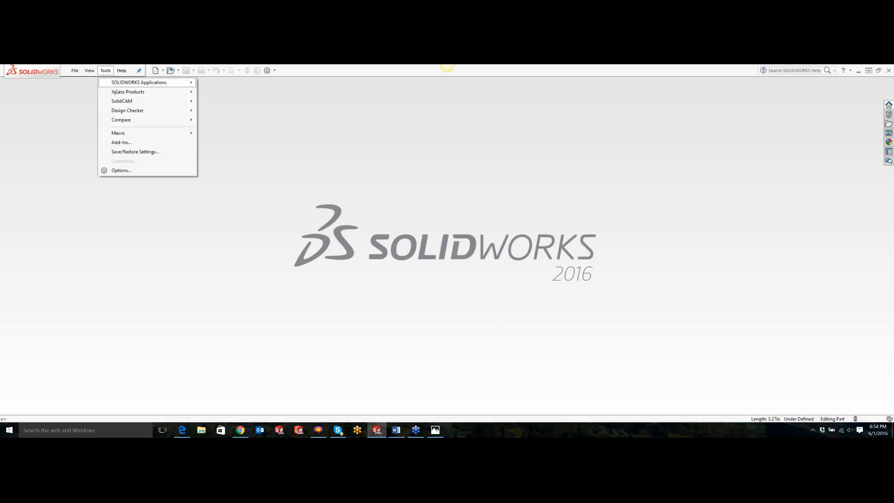
mouse_move(121, 101)
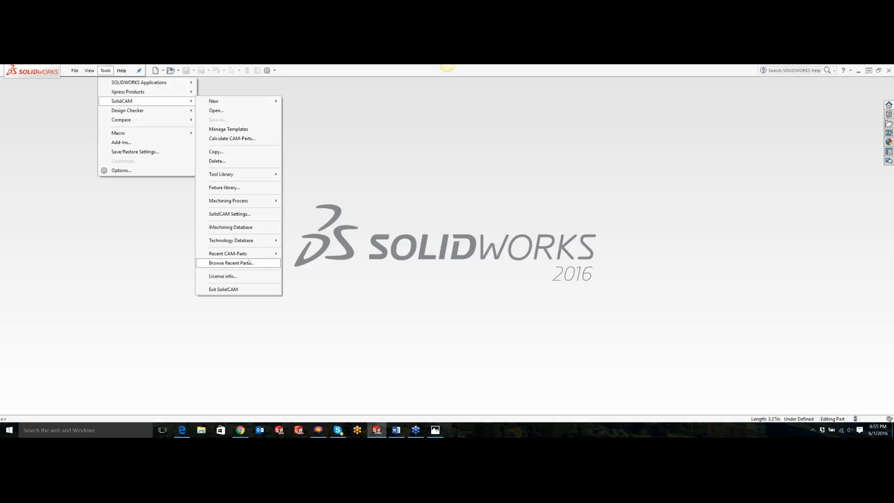
mouse_move(251, 256)
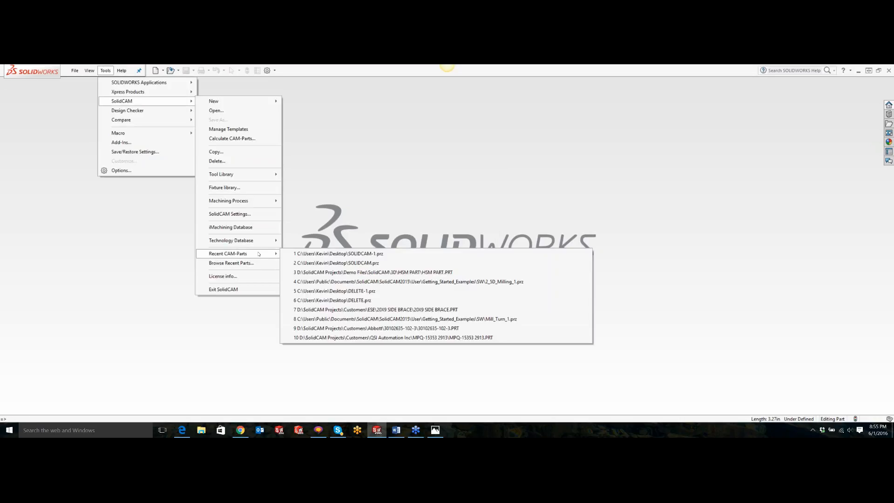
click(301, 250)
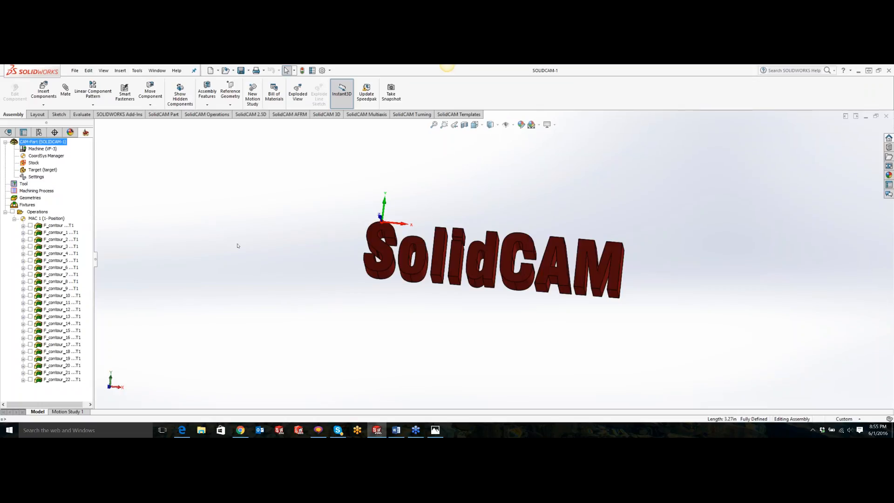
- Add a new end mill to the part tool table and set its diameter to 0.75 in
click(24, 184)
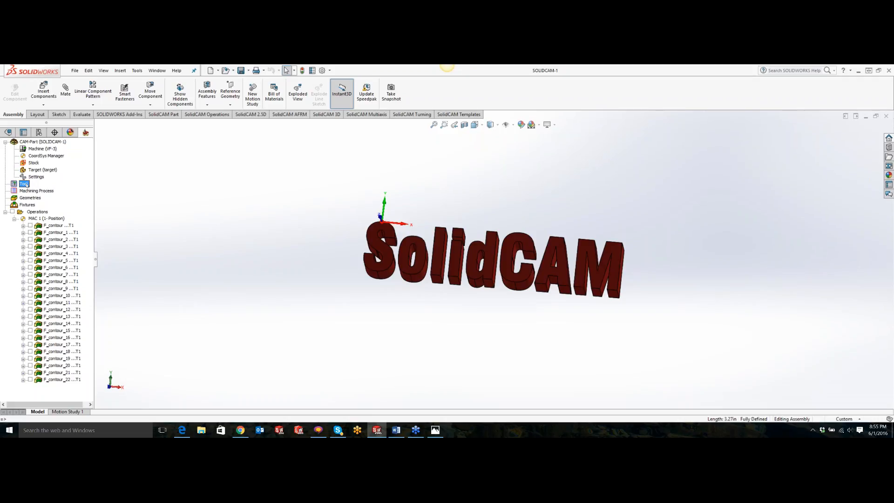
double_click(24, 185)
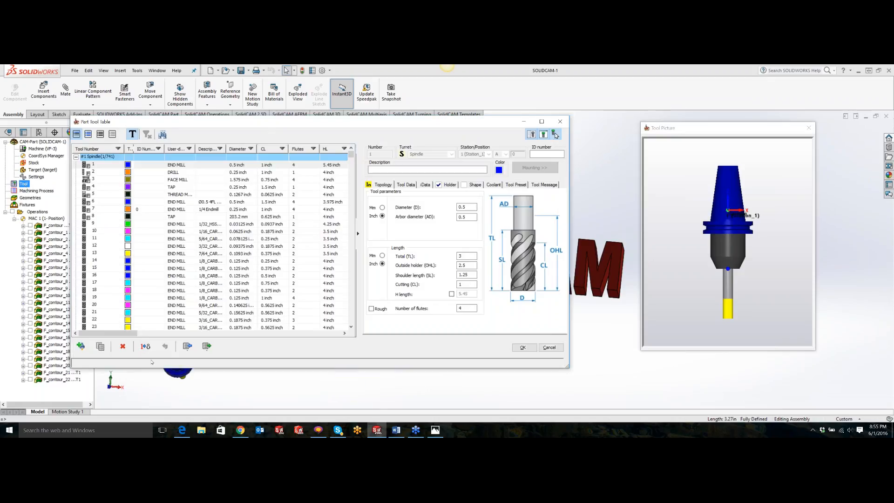
click(81, 346)
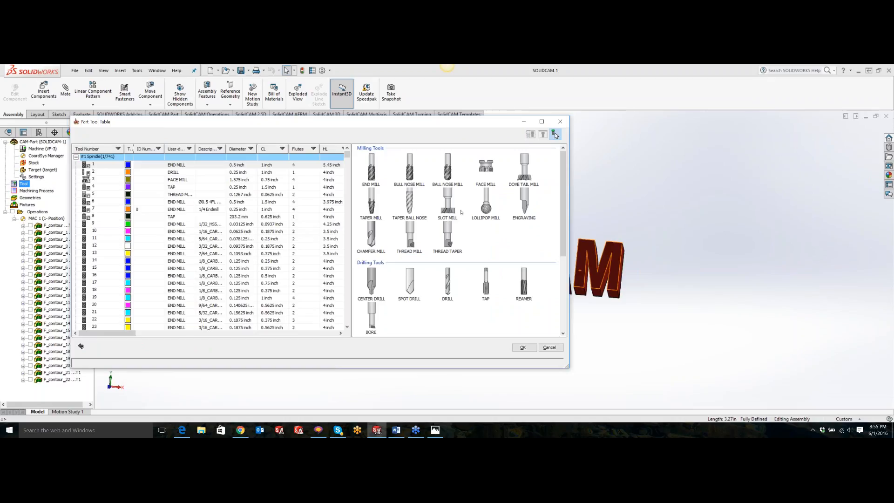
double_click(374, 176)
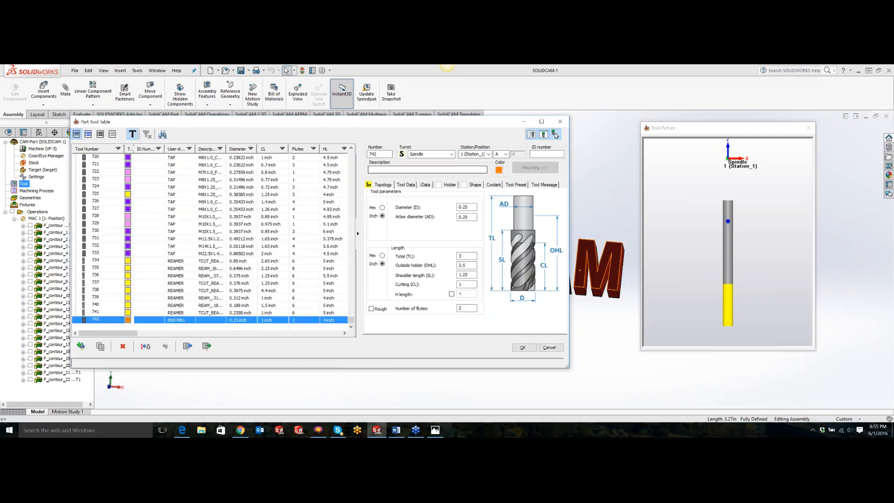
click(471, 206)
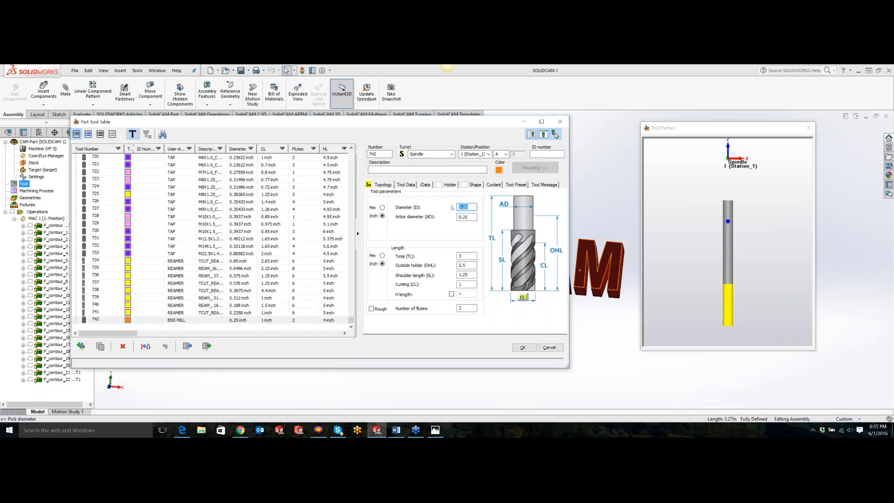
text(0.75)
key(Tab)
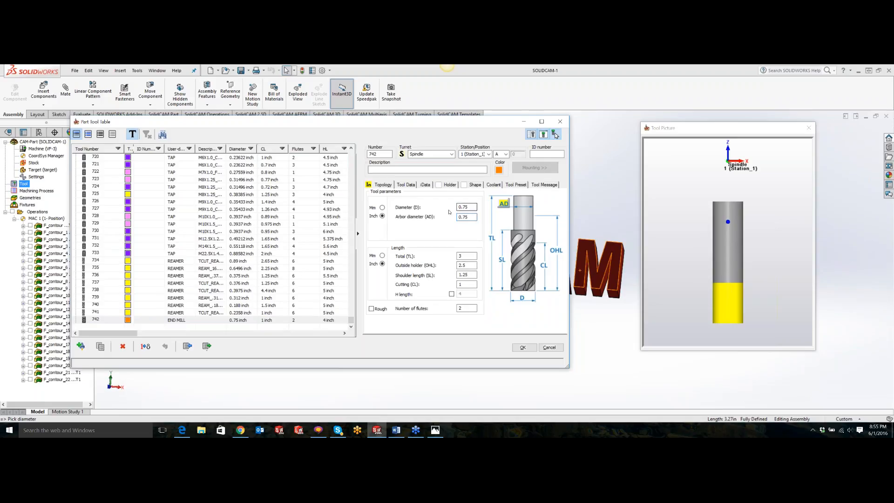
- Assign the global shape named Shape from the Class group to the new end mill
click(406, 185)
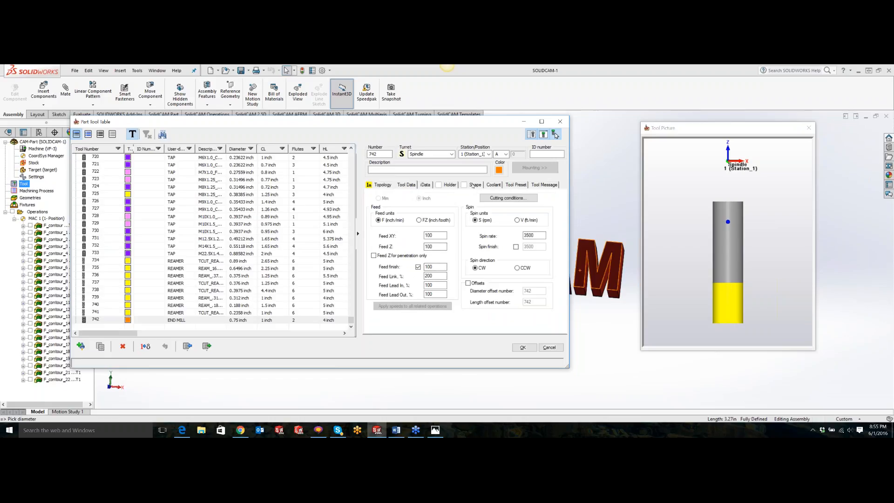
click(474, 185)
drag(446, 231, 446, 270)
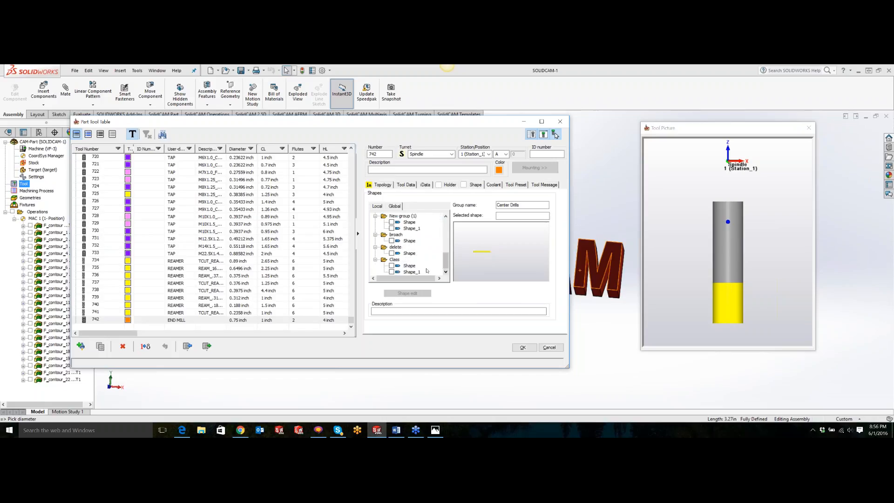
click(394, 266)
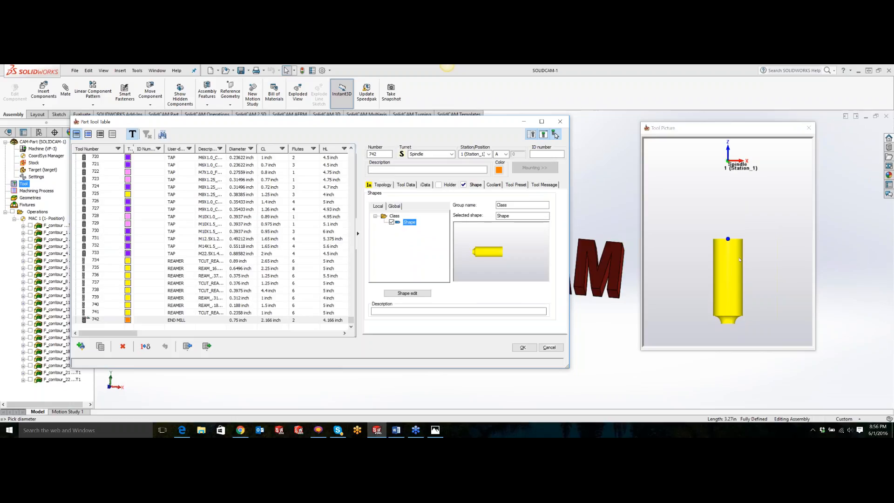
- Try cutting lengths of 0.5 in and 0.375 in on the shaped end mill
click(381, 185)
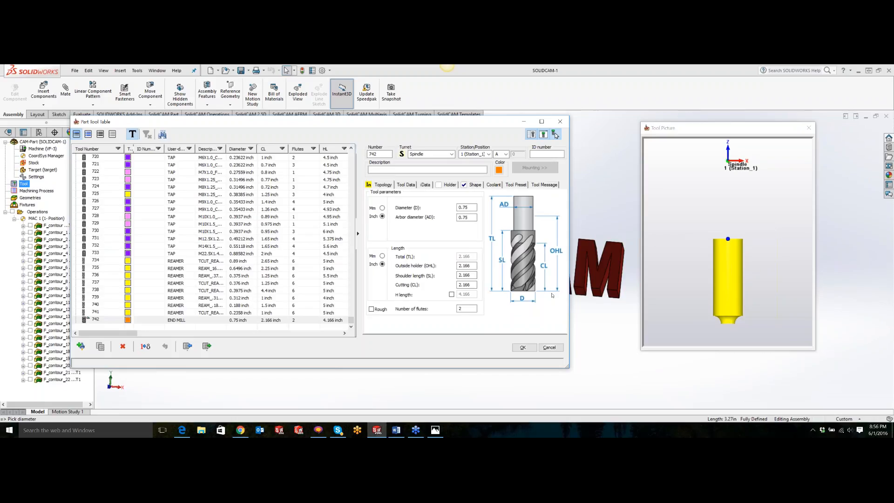
click(465, 285)
text(0.5)
key(Tab)
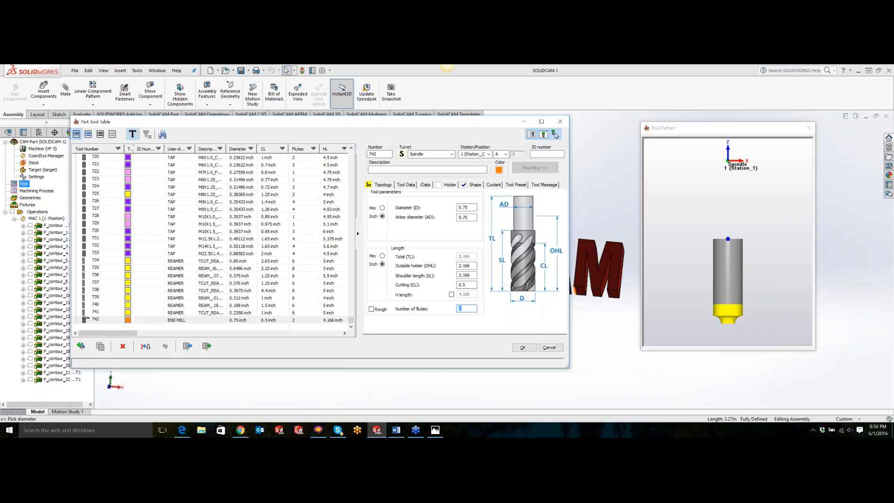
key(shift+Tab)
text(0.375)
key(Tab)
- Set the shaped end mill's cutting length to 0.25 in
double_click(470, 284)
text(525)
key(Tab)
- Check the global shapes available for the tool, and close the part tool table with its changes saved
click(474, 185)
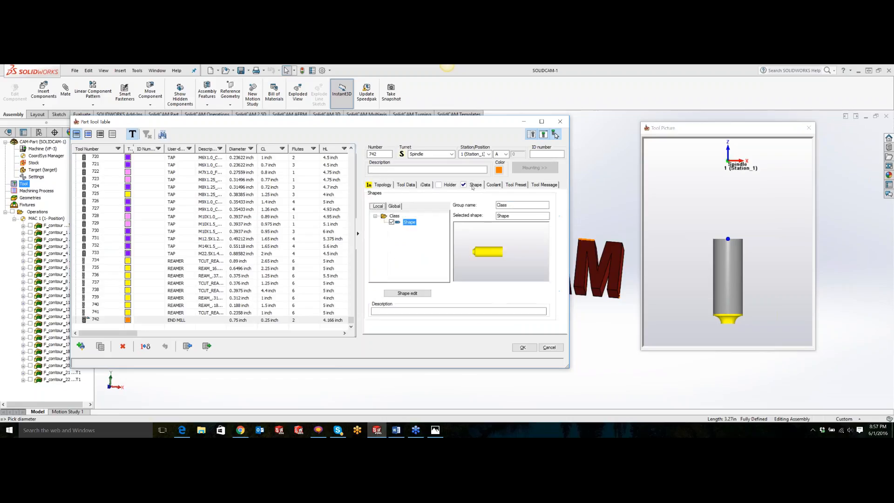
click(394, 205)
drag(446, 228, 445, 264)
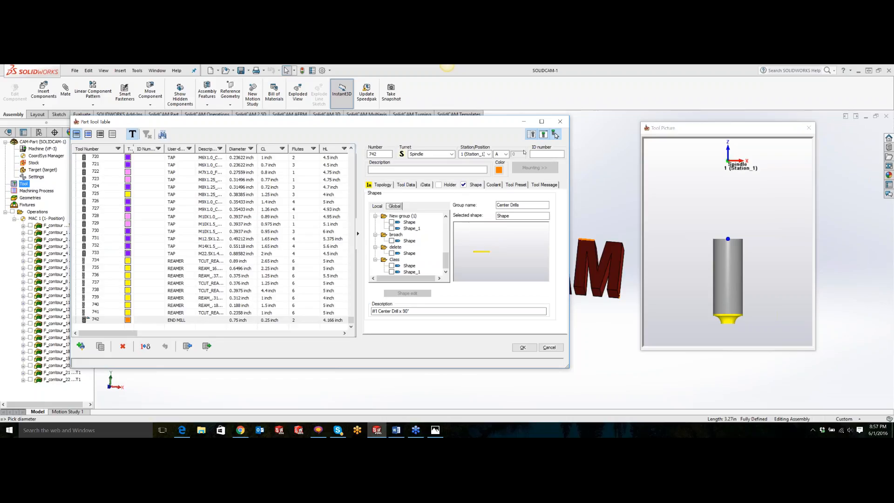
click(560, 122)
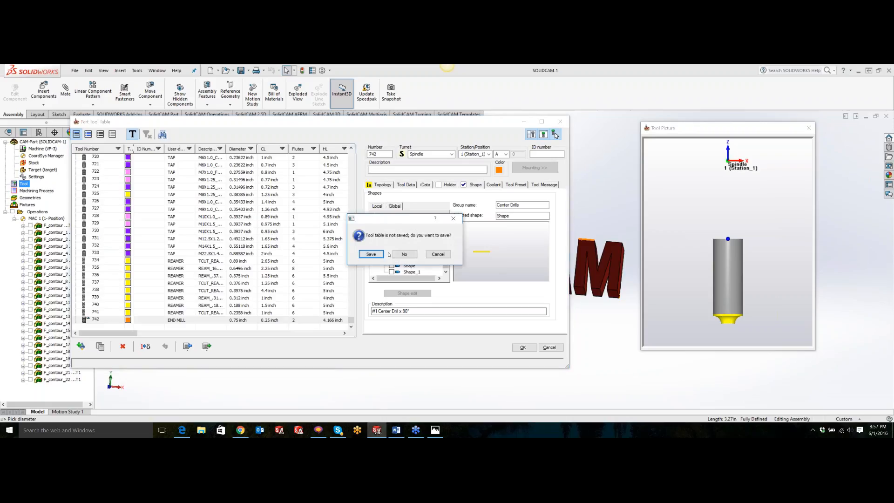
key(Return)
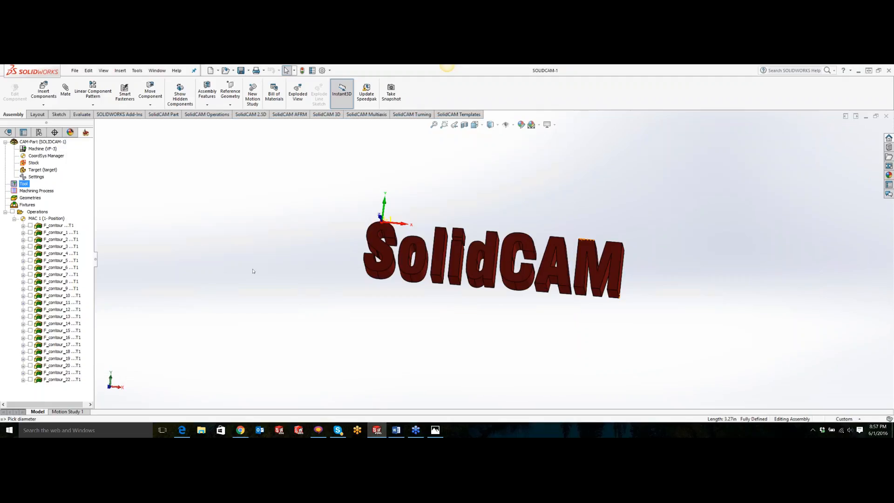
- Open the tool holders library and examine the cylinder and cone segments of the CAT40 adaptor
click(137, 70)
mouse_move(158, 110)
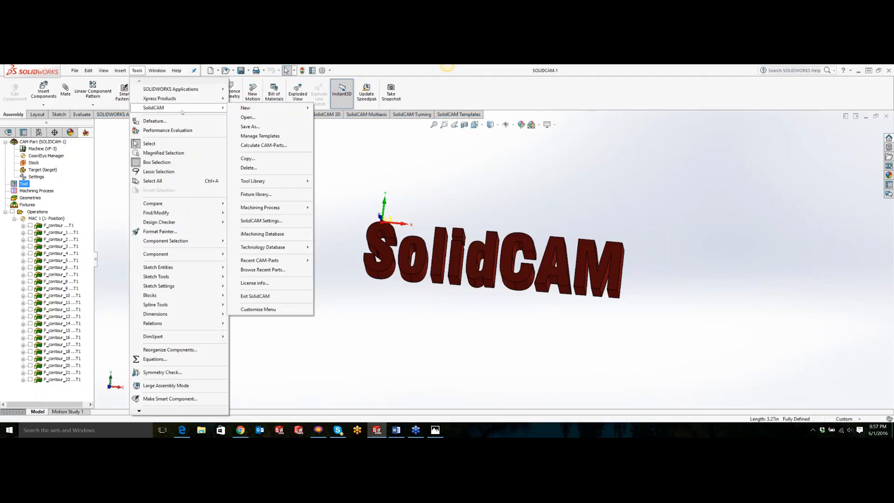
mouse_move(265, 182)
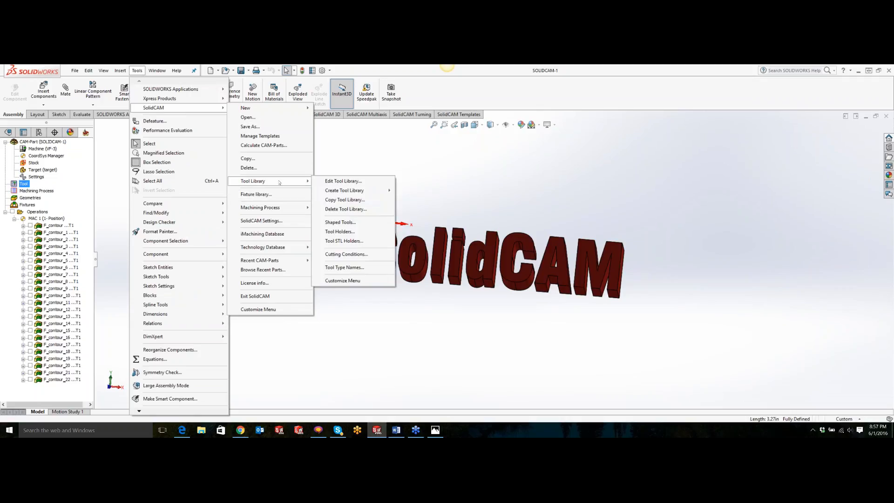
click(332, 232)
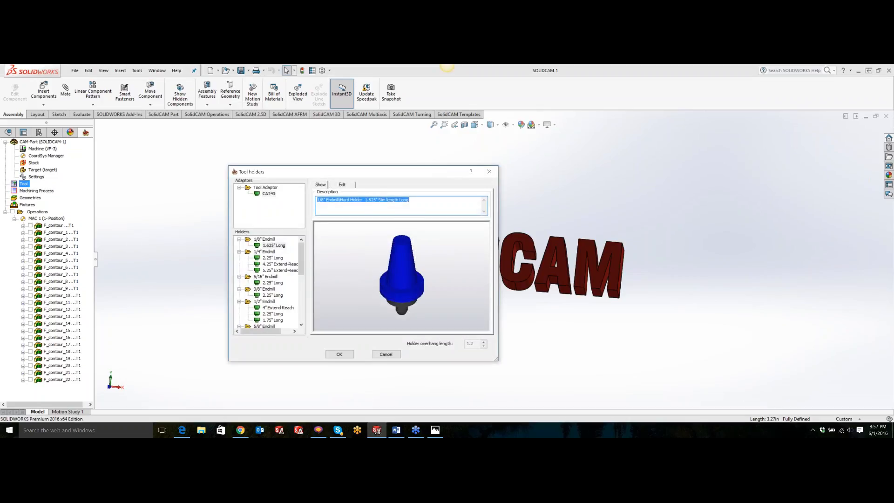
right_click(268, 193)
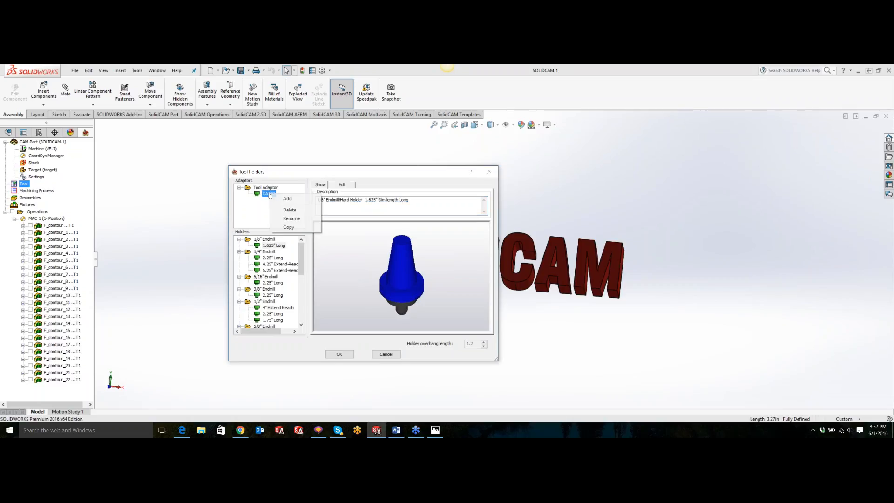
key(Escape)
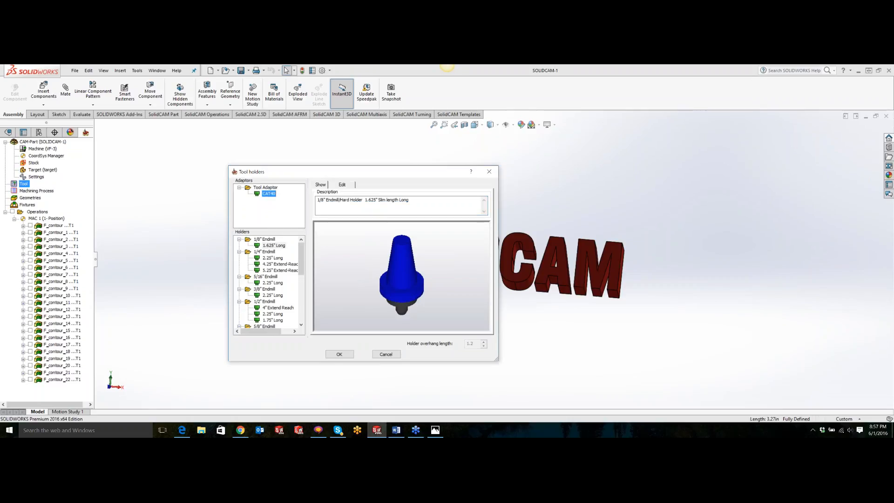
click(342, 185)
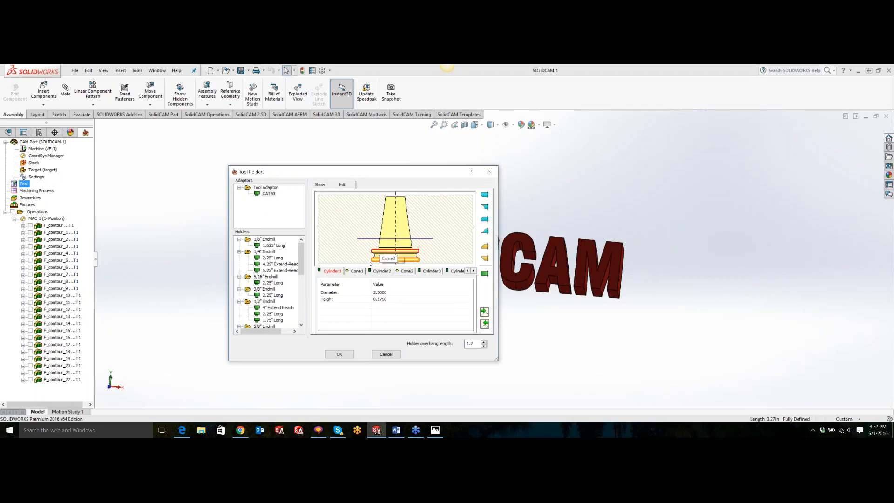
click(354, 273)
click(378, 272)
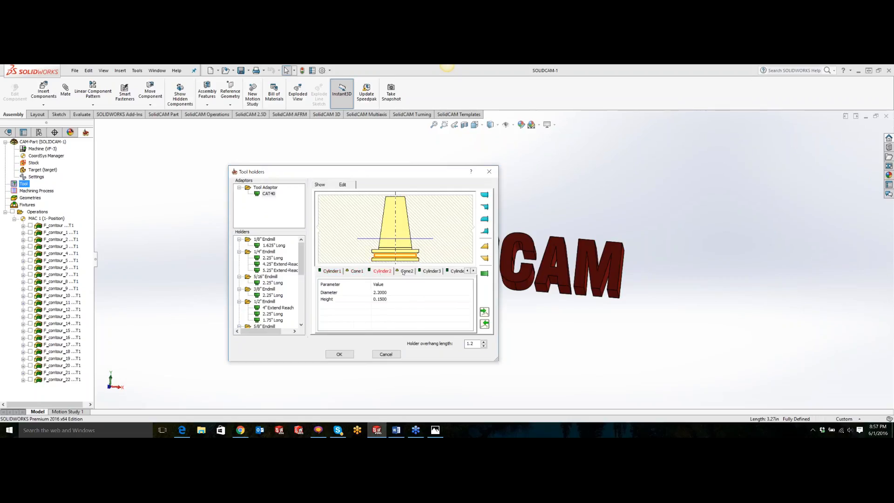
click(406, 271)
click(425, 271)
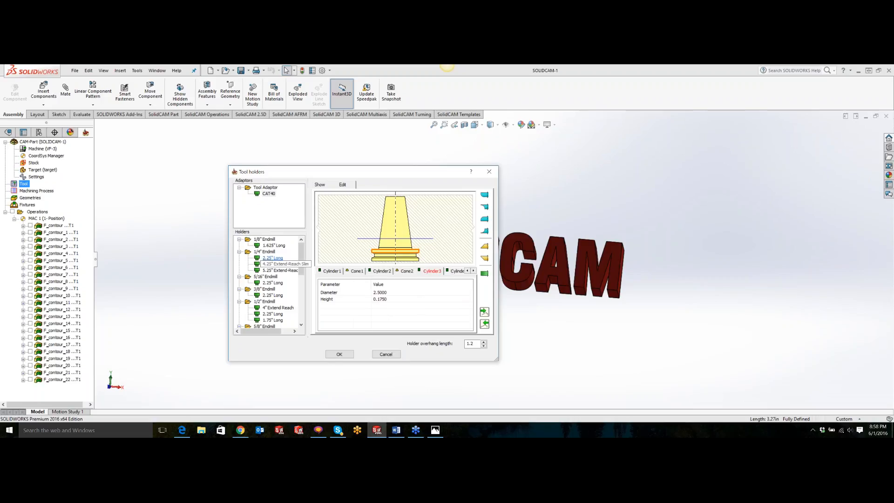
- Examine the cone and cylinder dimensions of the 1.625" Long holder for 1/8" end mills, and cancel out of the library
click(273, 246)
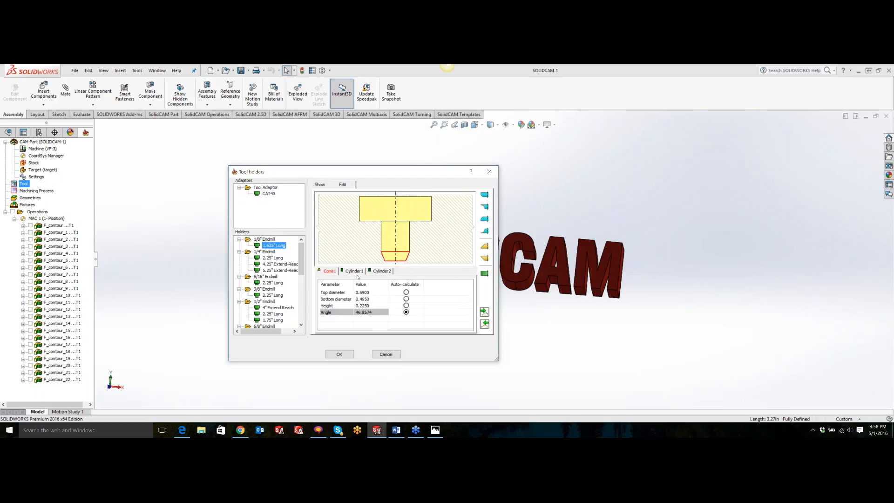
click(370, 313)
double_click(354, 313)
click(385, 312)
click(401, 320)
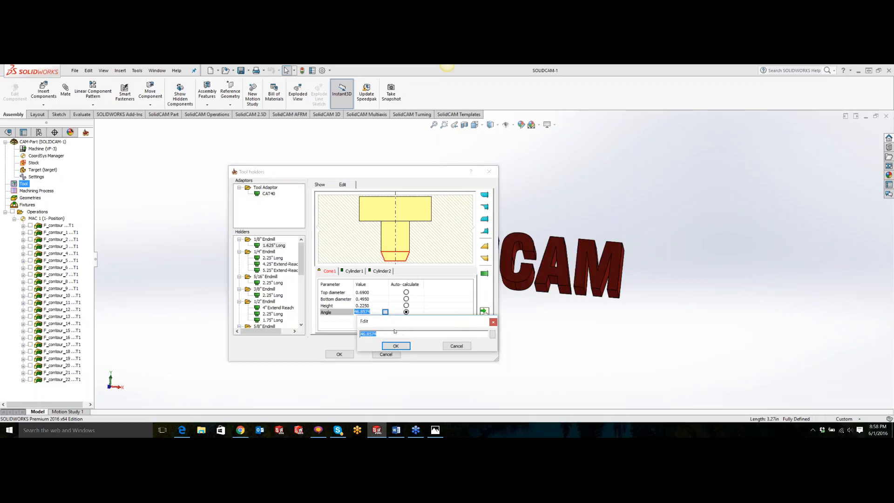
click(398, 346)
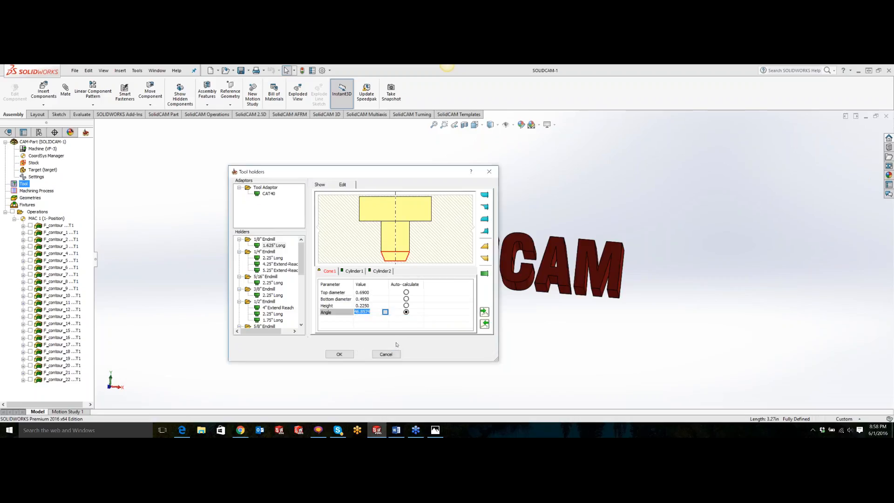
click(356, 271)
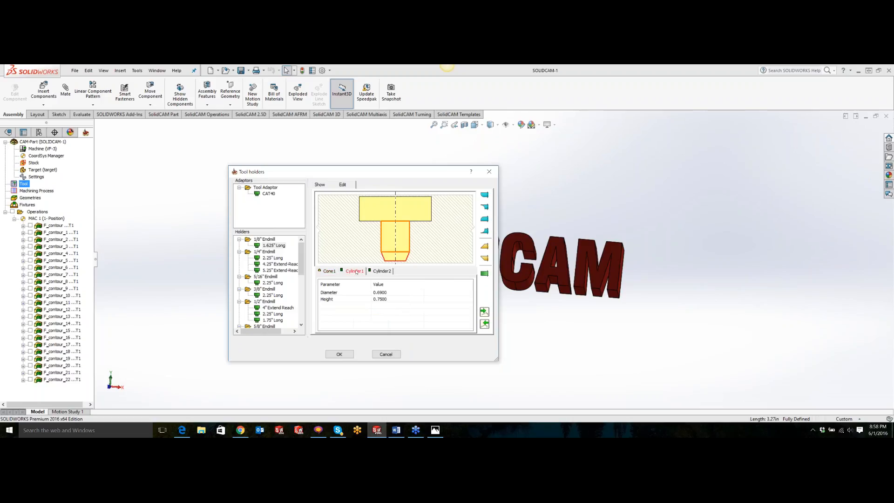
click(386, 272)
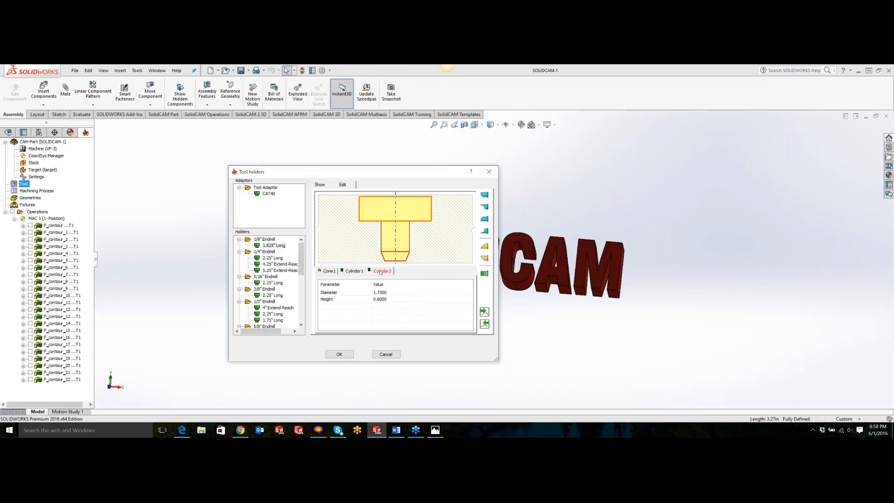
click(391, 299)
click(353, 271)
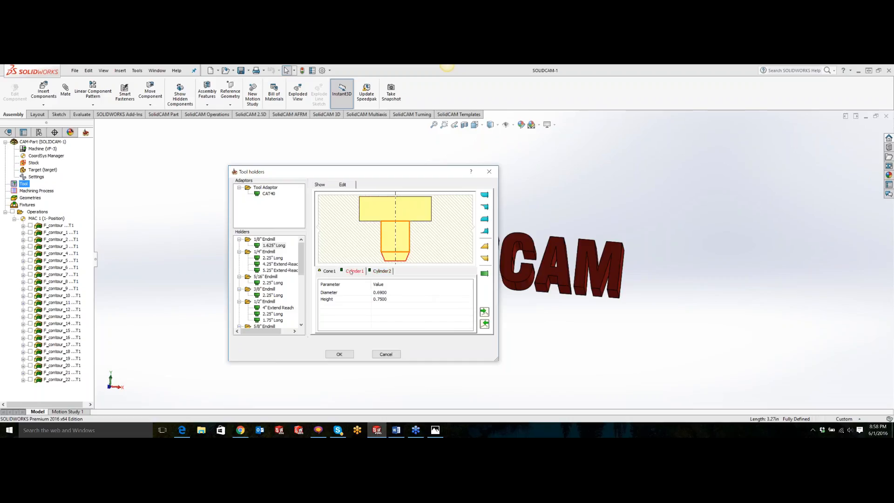
click(423, 307)
click(390, 354)
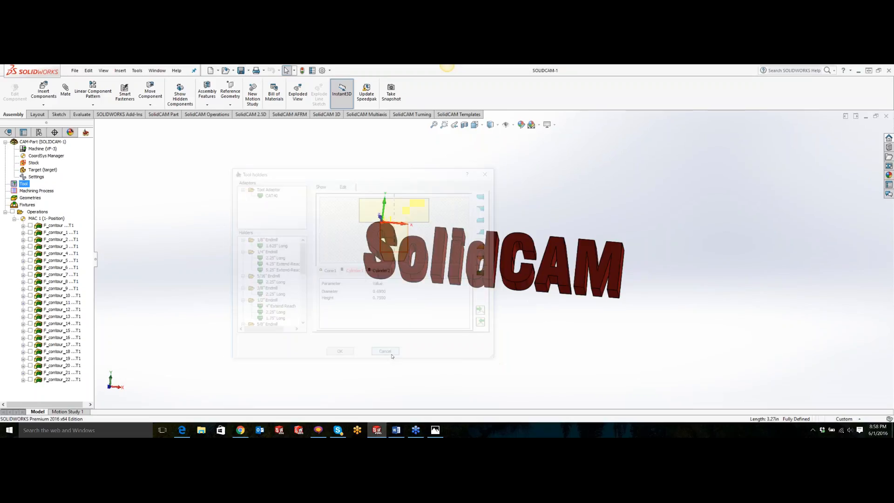
- Reopen the part tool table and examine the first end mill's holder, topology, and feed and spin data
click(24, 184)
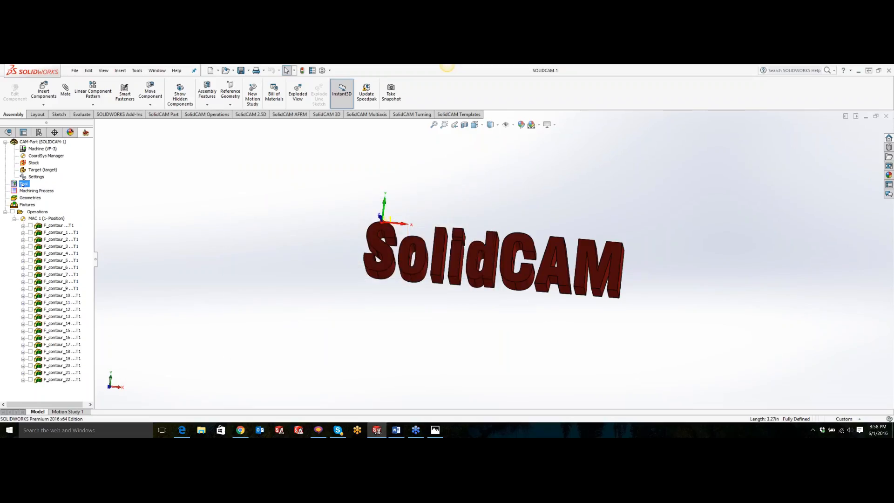
double_click(23, 184)
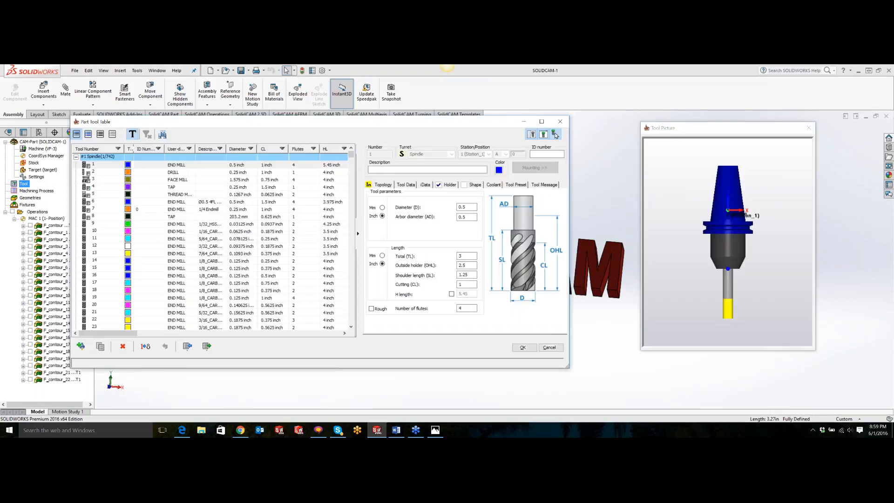
click(449, 185)
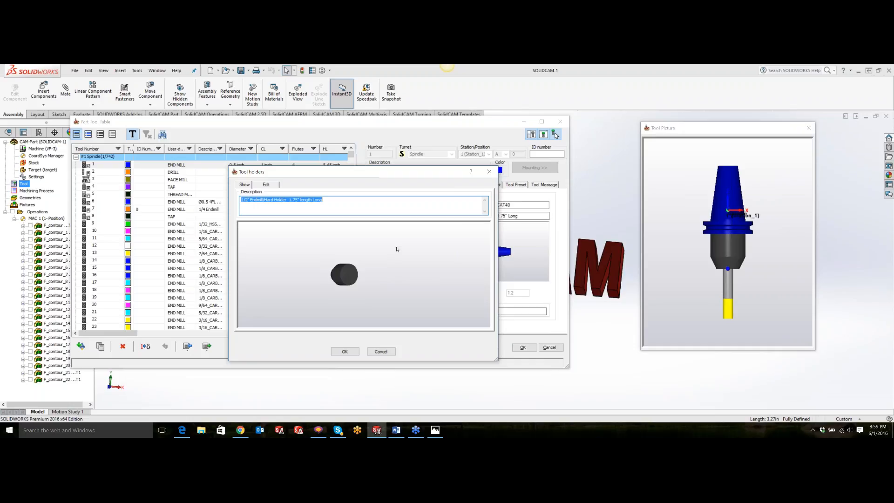
click(489, 171)
click(382, 186)
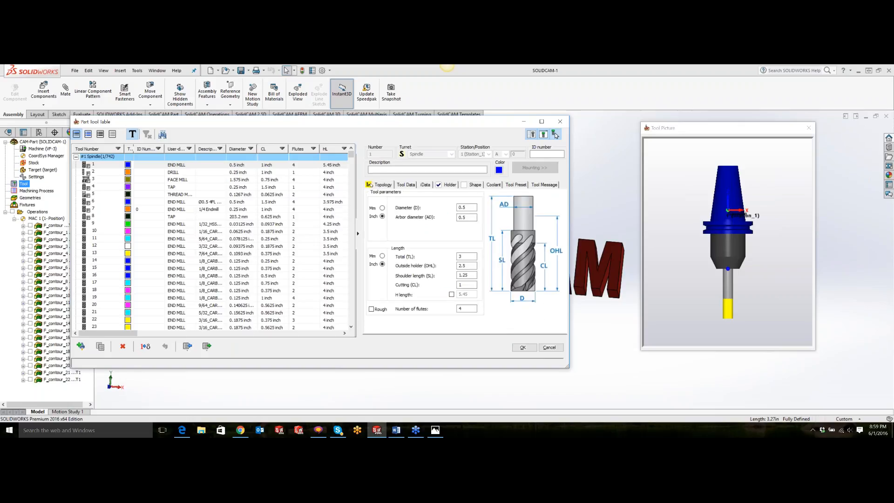
click(403, 185)
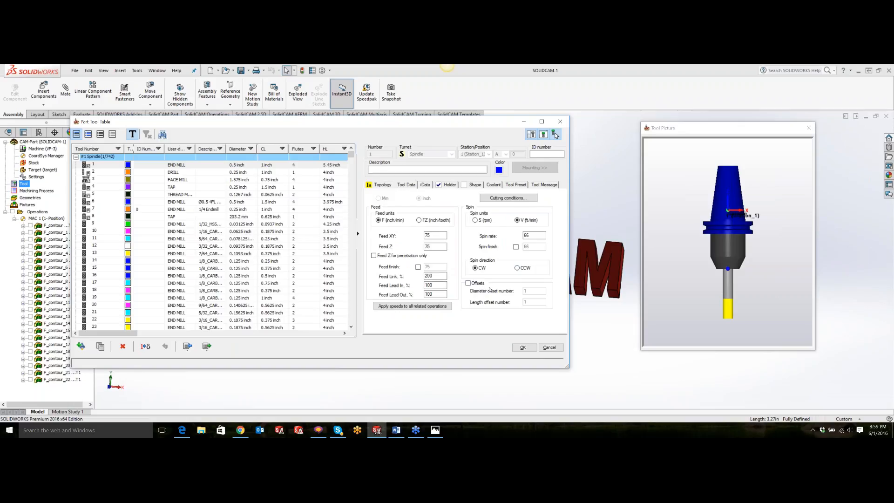
- Enable the first end mill's tool offsets with diameter and length offset numbers of 1, and close the part tool table with changes saved
click(468, 283)
double_click(526, 290)
click(469, 283)
click(468, 284)
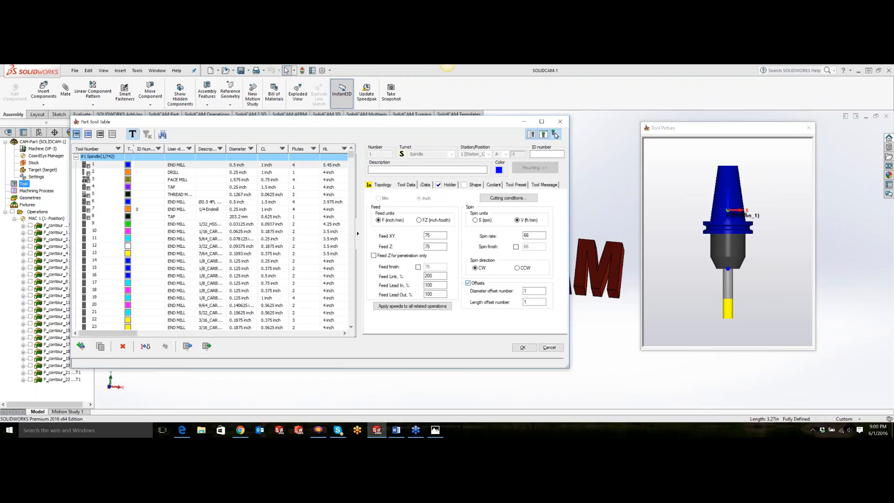
click(550, 347)
click(372, 255)
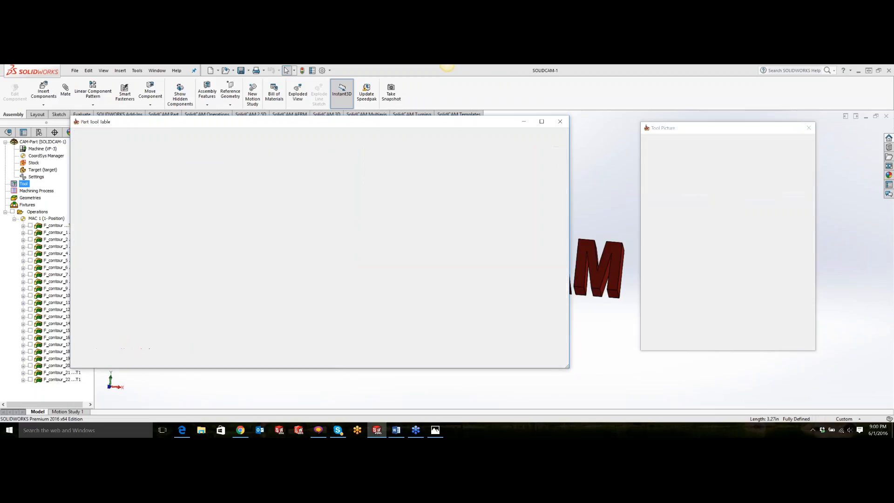
- Open the F_contour profile operation's tool data and enable its offsets with diameter and length offset numbers of 1
click(57, 226)
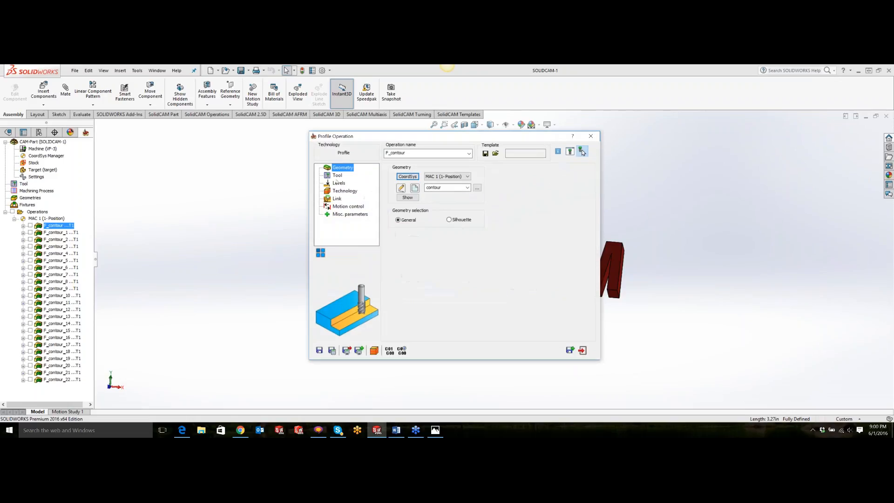
click(338, 175)
click(408, 173)
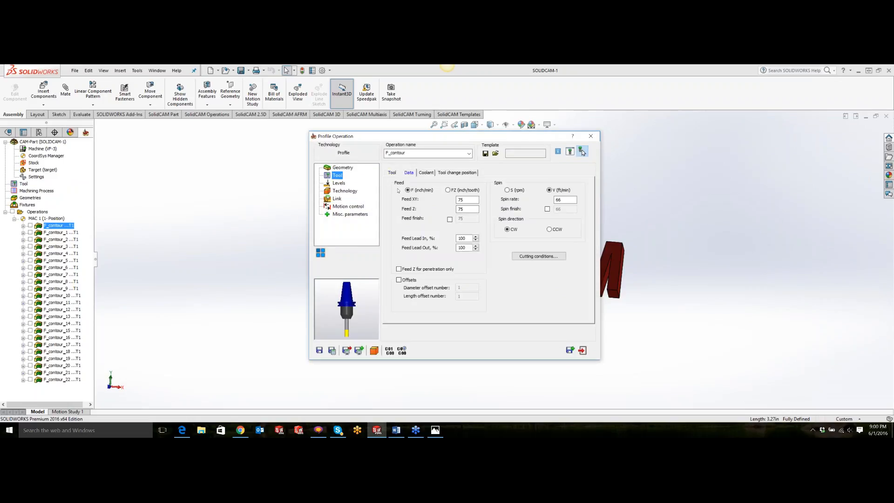
click(398, 279)
double_click(466, 287)
key(Tab)
- Compare the F_contour operation's tool parameters with its feed and offset data, and close the operation without saving
click(392, 172)
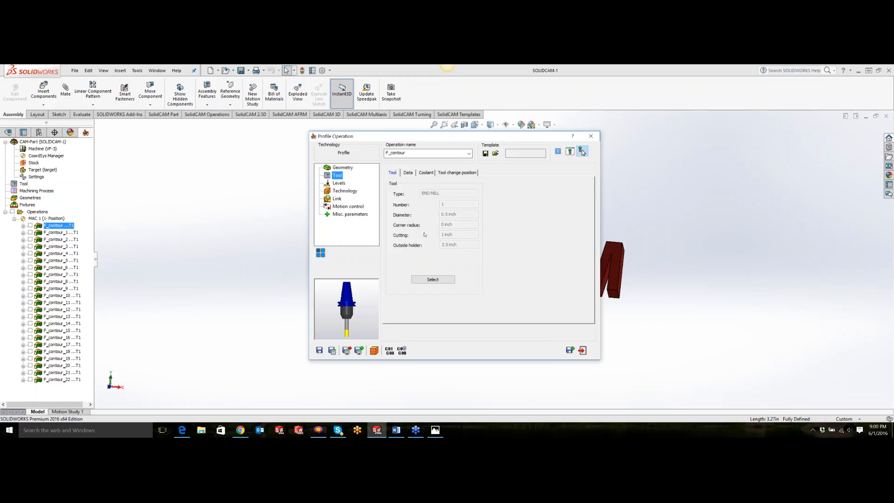
click(408, 173)
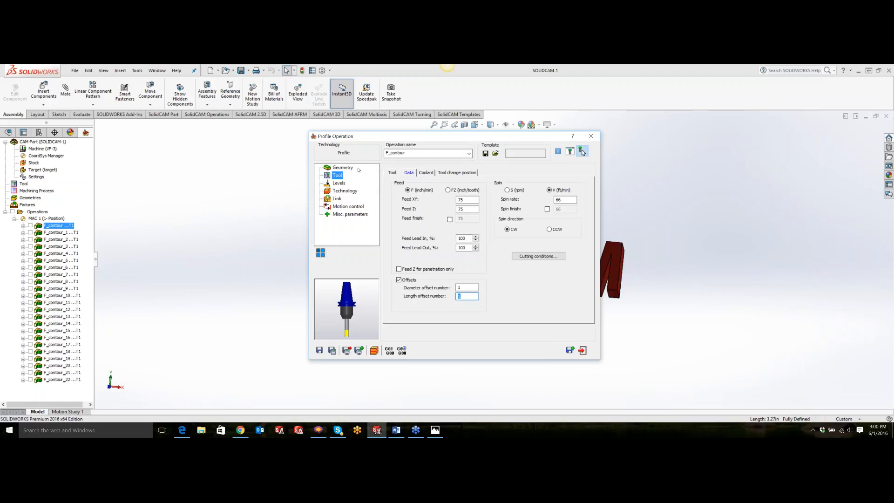
click(389, 172)
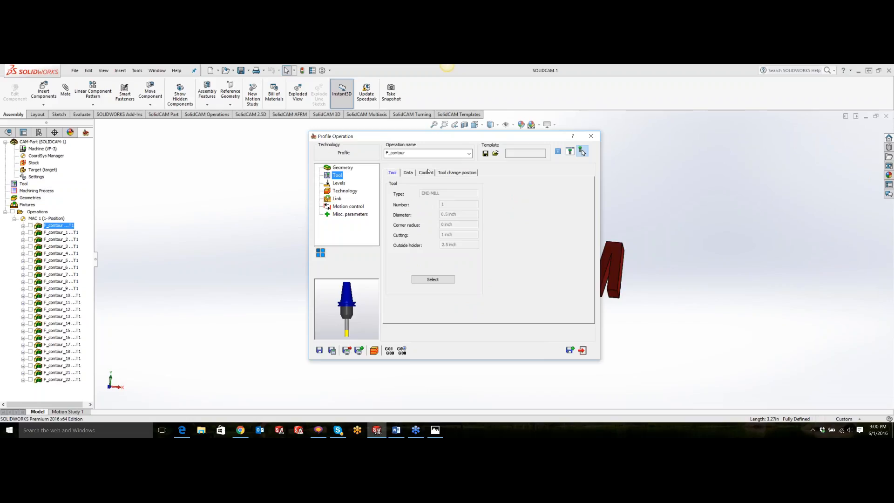
click(590, 136)
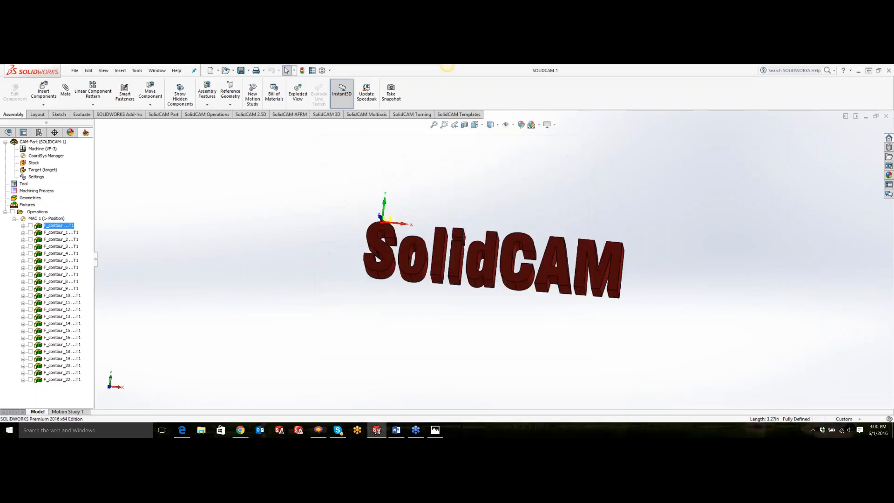
- Reopen the part tool table, check the first end mill's feed, spin and offset data, and close the table
click(24, 184)
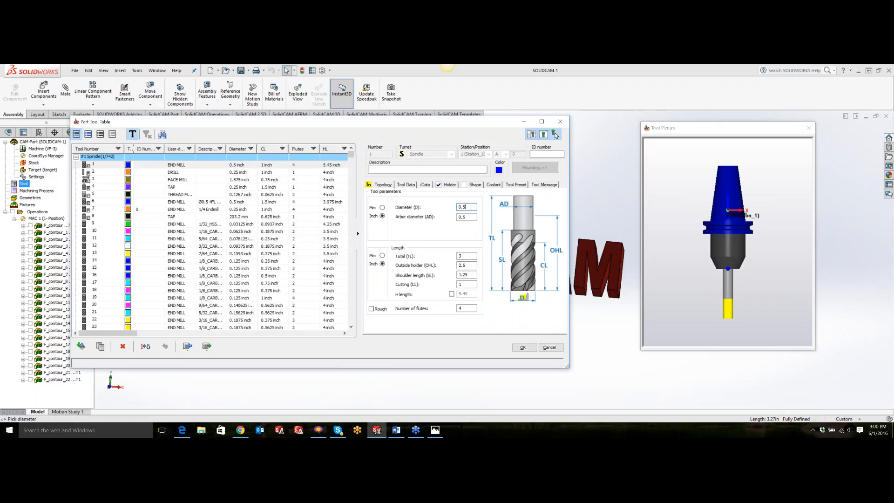
key(Tab)
click(412, 187)
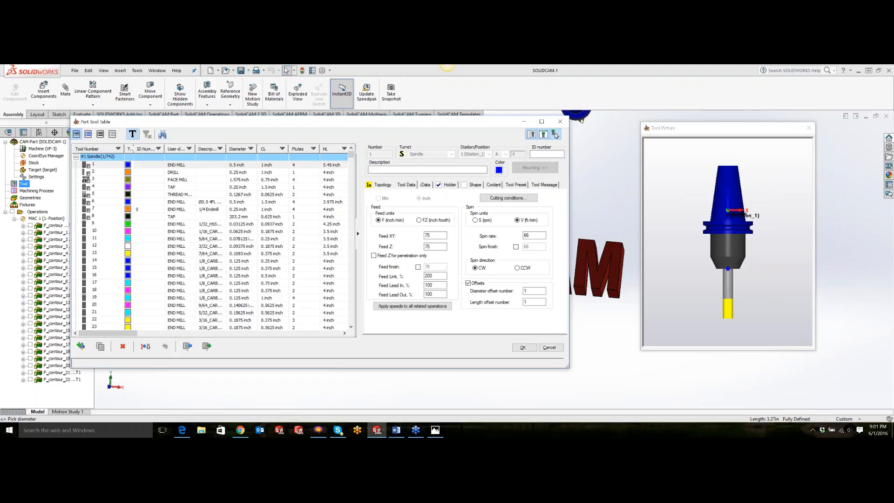
click(560, 121)
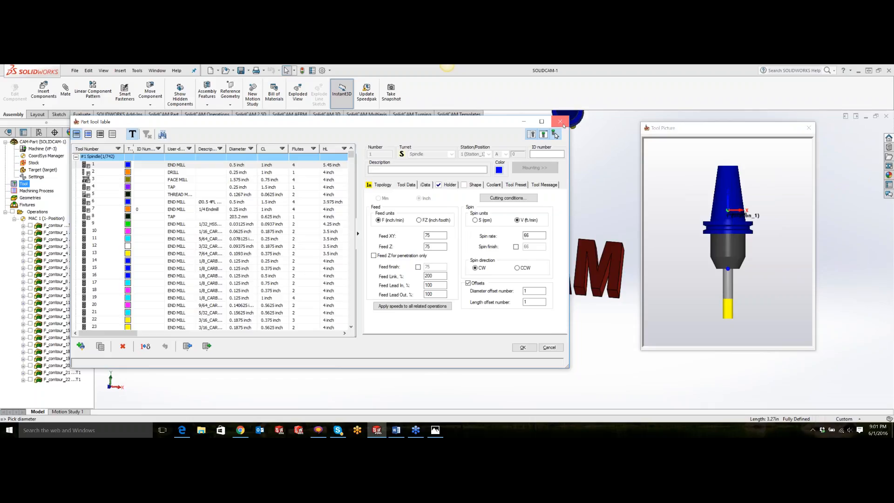
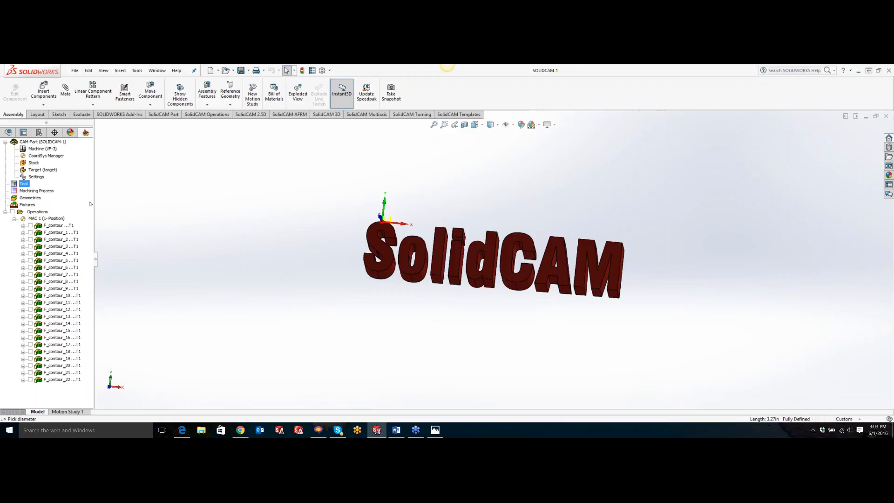
- Start importing tools into the part tool table and choose ISCAR Tool Advisor as the library type
double_click(24, 184)
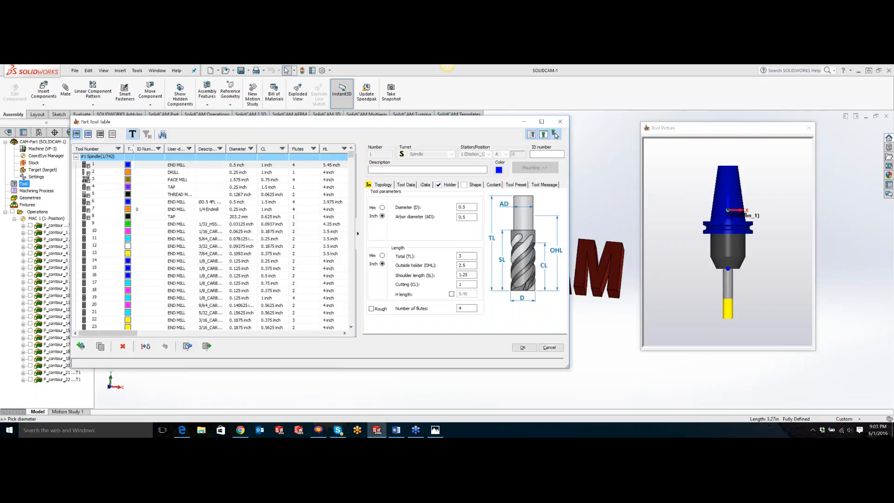
click(187, 345)
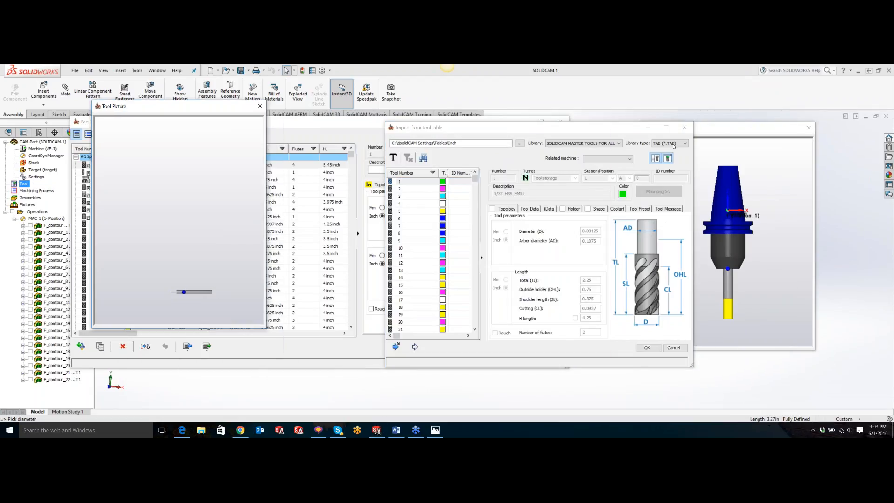
click(674, 143)
click(670, 173)
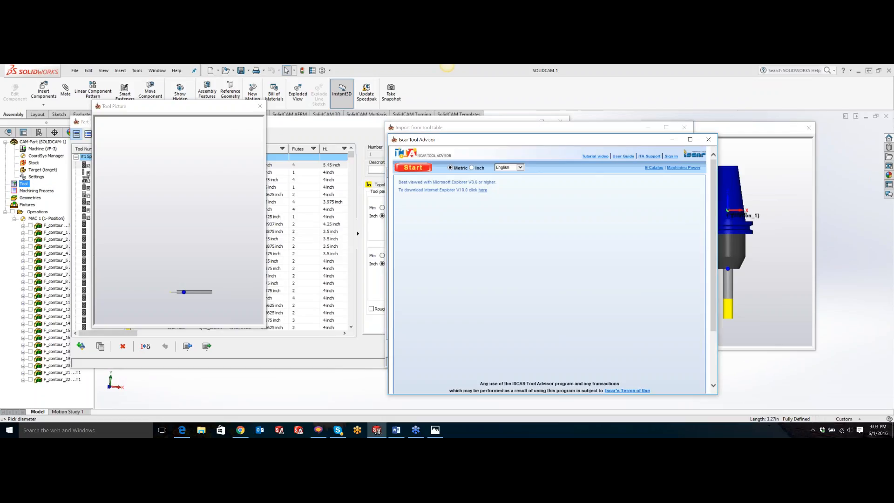
- Examine the ISCAR Tool Advisor's milling categories, and close the advisor, the import and the part tool table
click(416, 170)
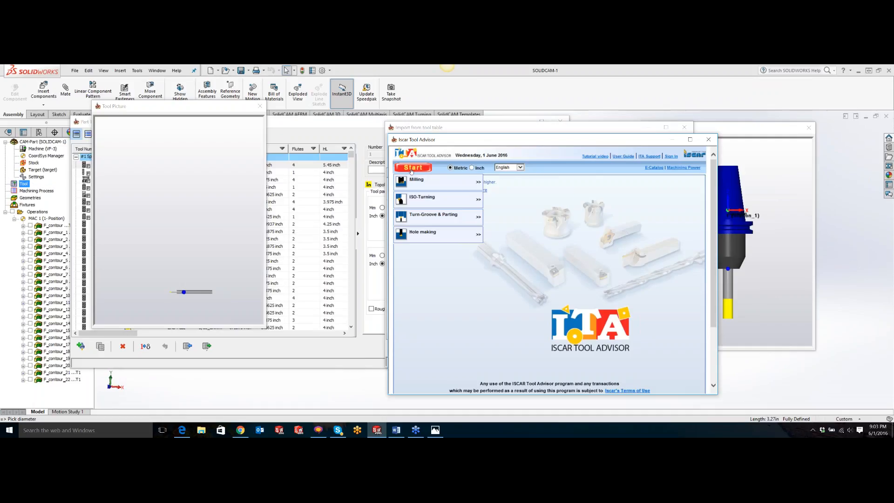
mouse_move(413, 181)
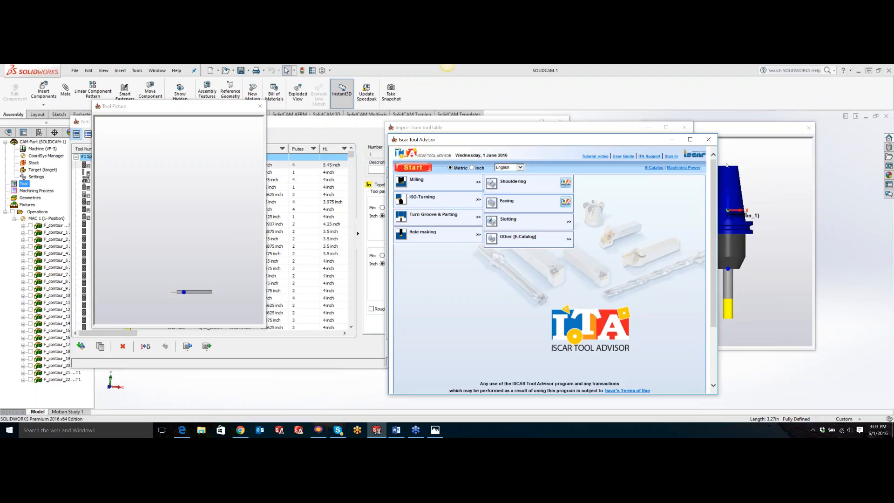
click(708, 139)
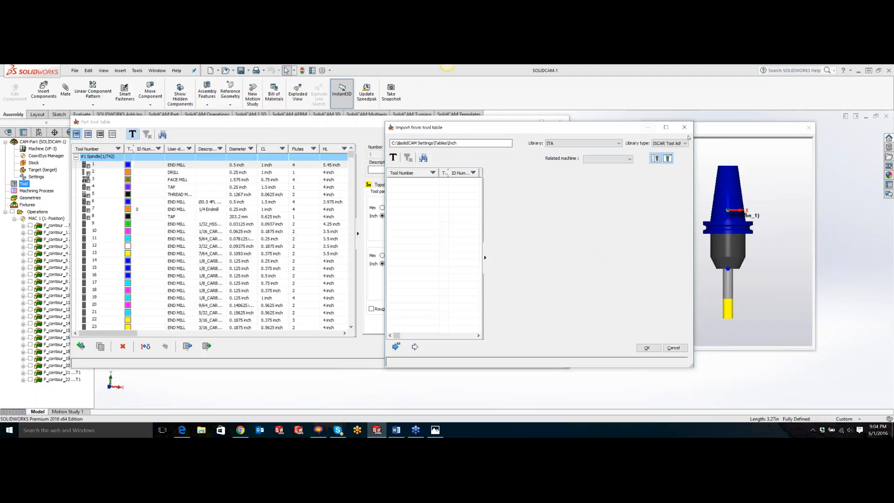
click(684, 127)
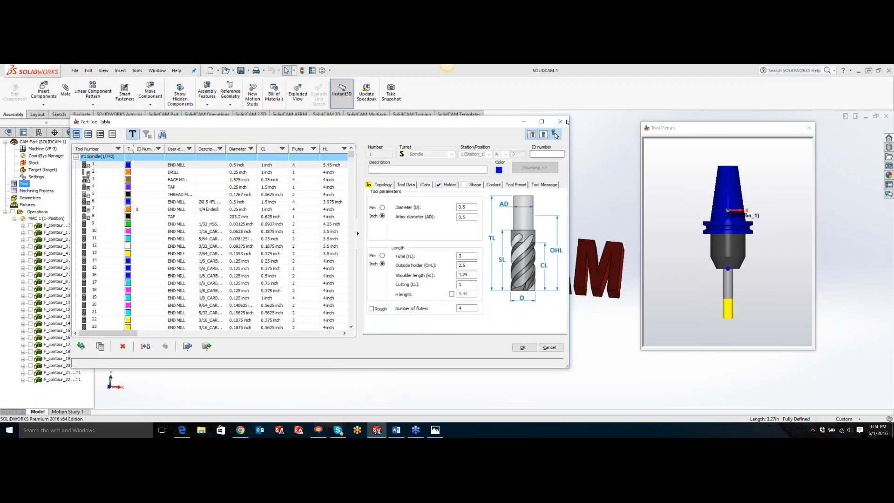
click(560, 122)
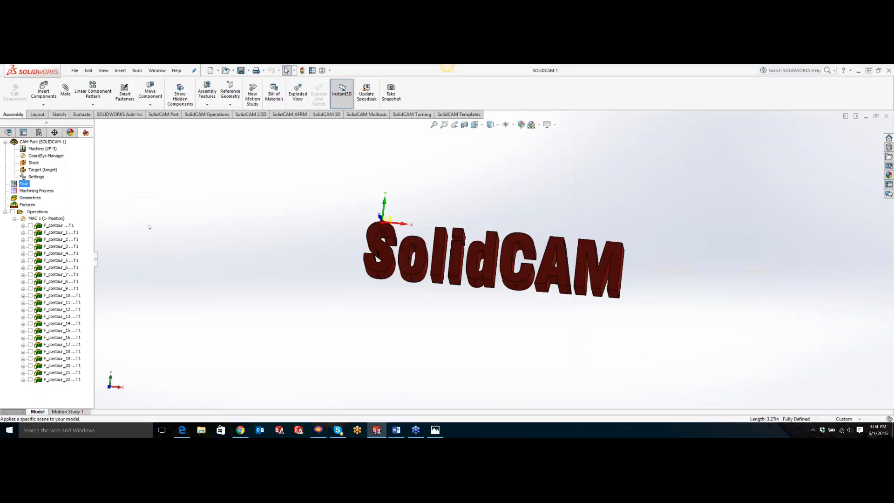
- Make the first end mill in the part tool table non-permanent, set its number to 1560, and close the table without saving
double_click(27, 183)
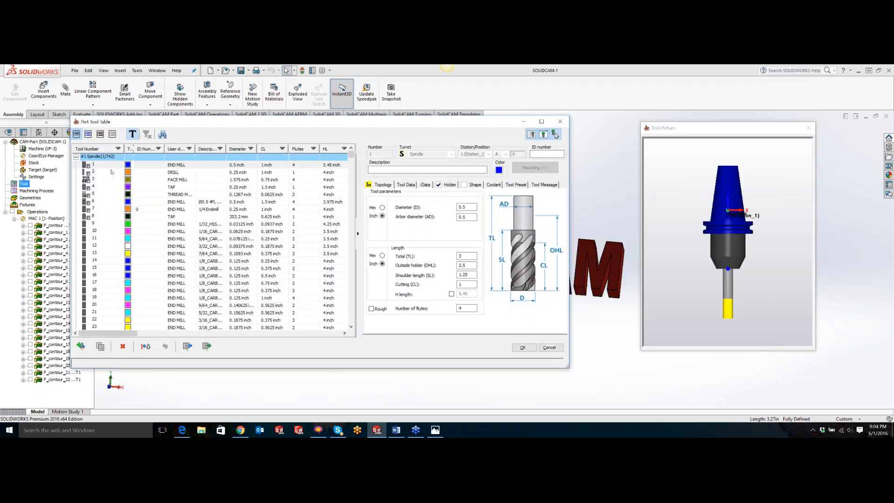
right_click(103, 166)
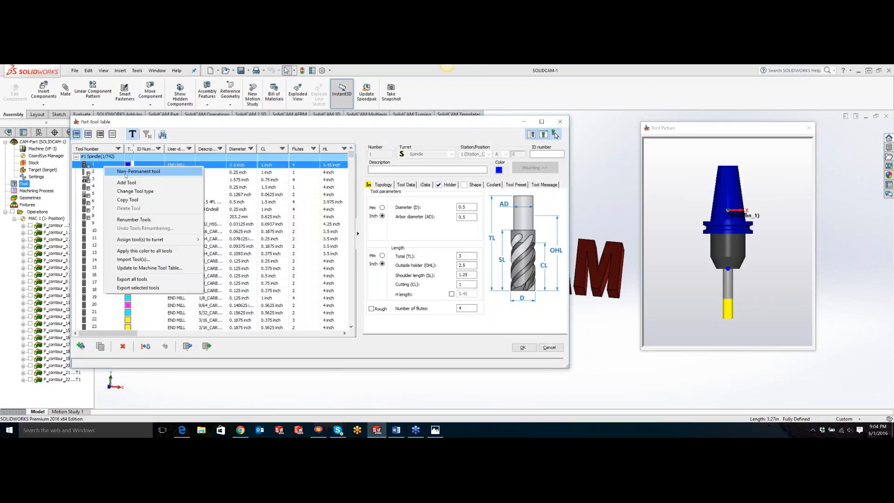
click(126, 174)
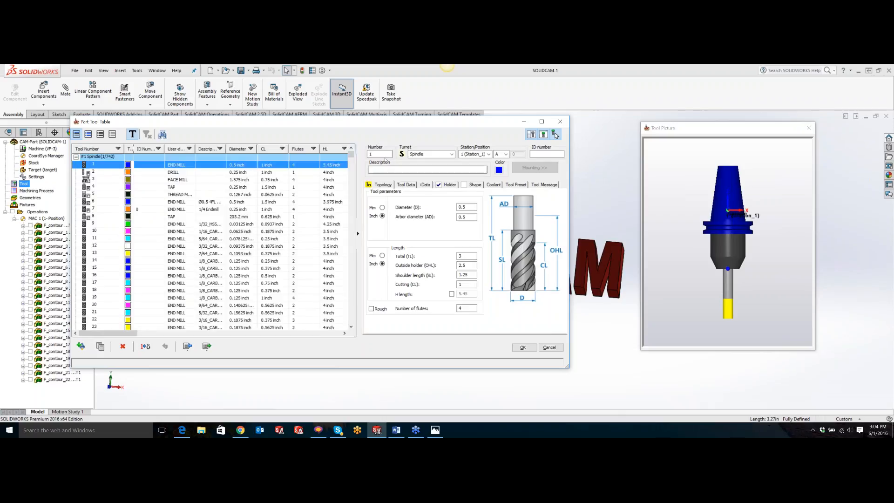
double_click(383, 153)
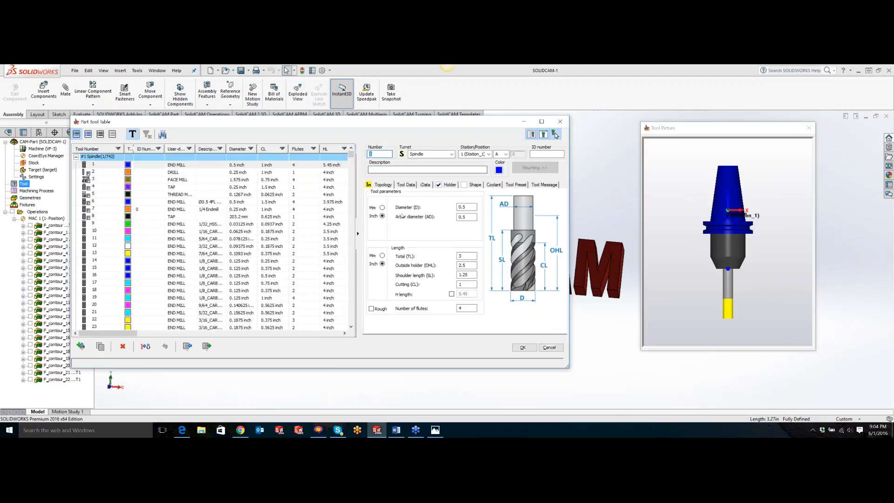
text(1560)
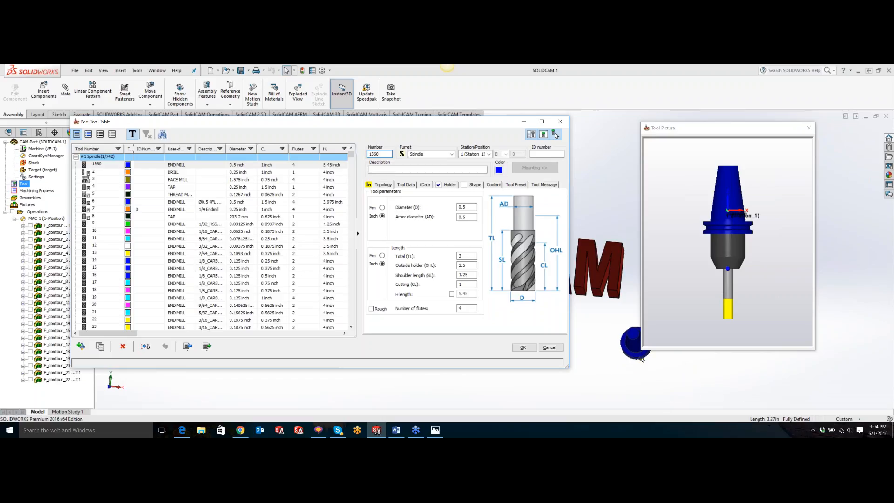
click(560, 121)
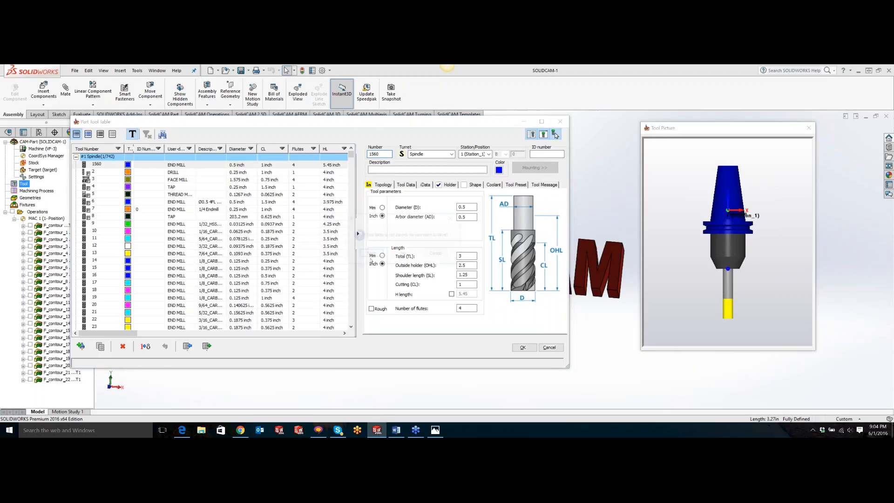
click(401, 255)
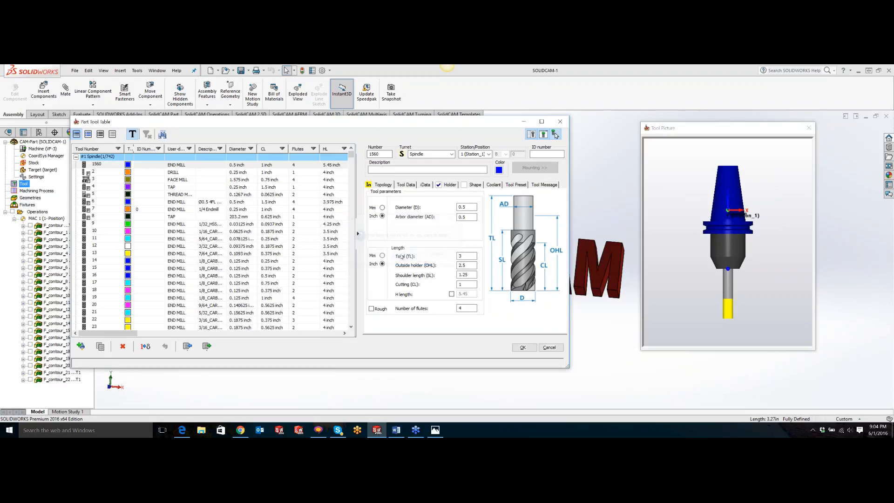
- Open the SolidCAM Settings and examine the Tool Table defaults for importing and exporting tools
click(137, 70)
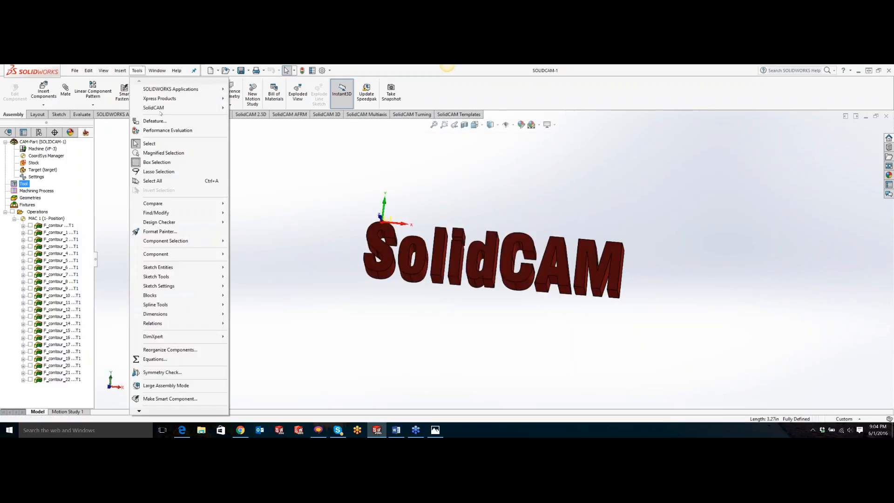
mouse_move(164, 107)
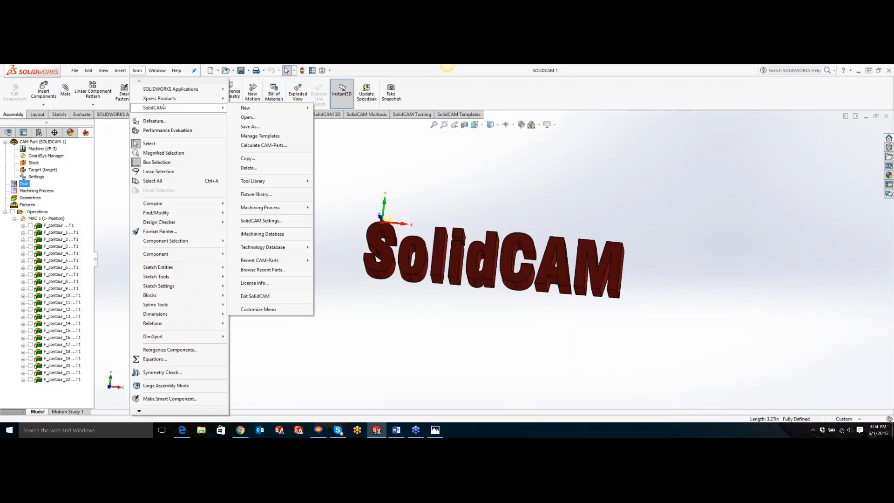
click(268, 220)
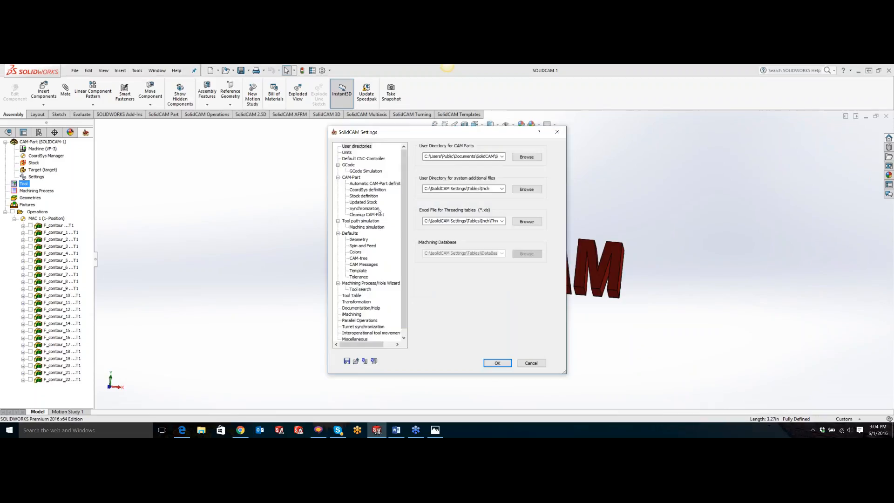
click(352, 295)
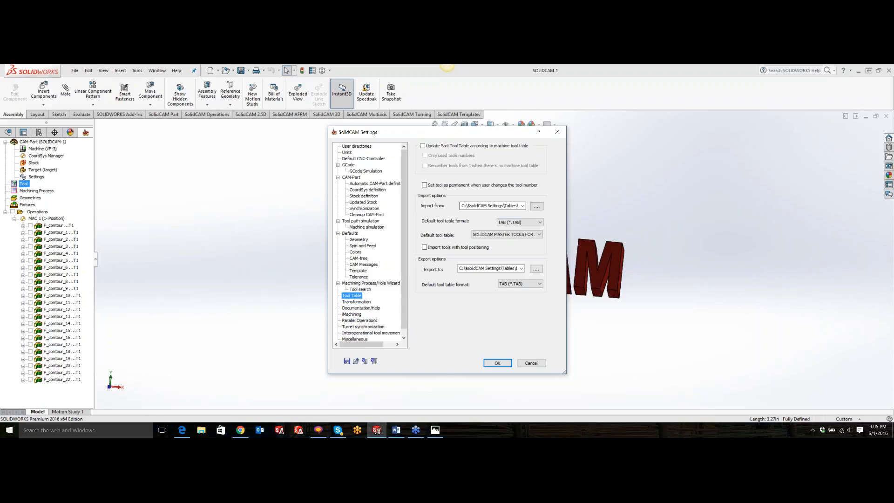
- Switch to File Explorer to locate the Inch folder within the $solidCAM Settings Tables folder, and return to close SolidCAM Settings
click(203, 432)
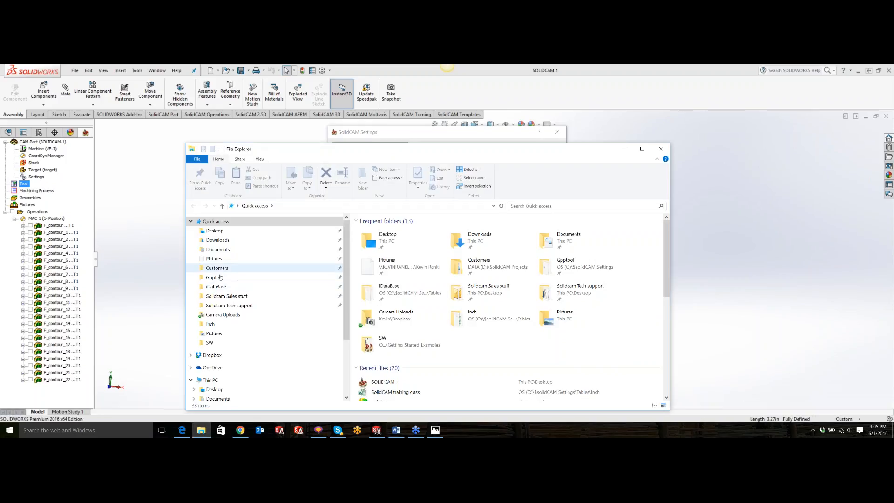
click(215, 286)
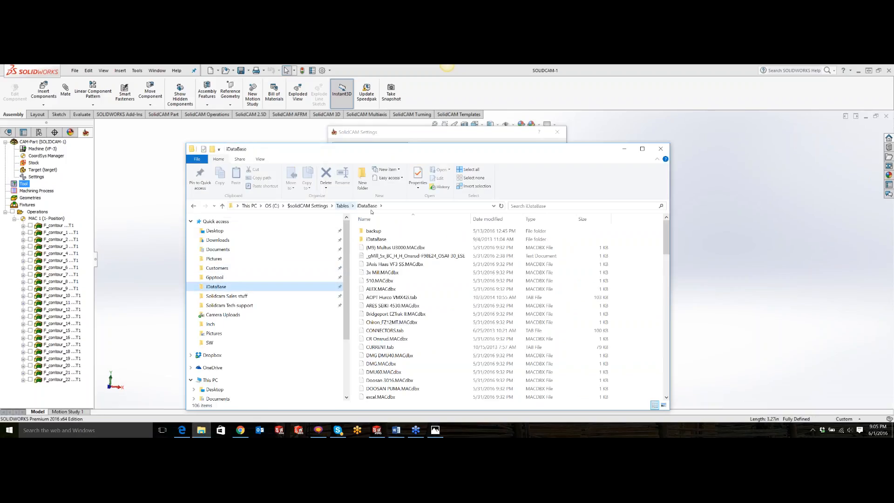
click(342, 205)
click(377, 240)
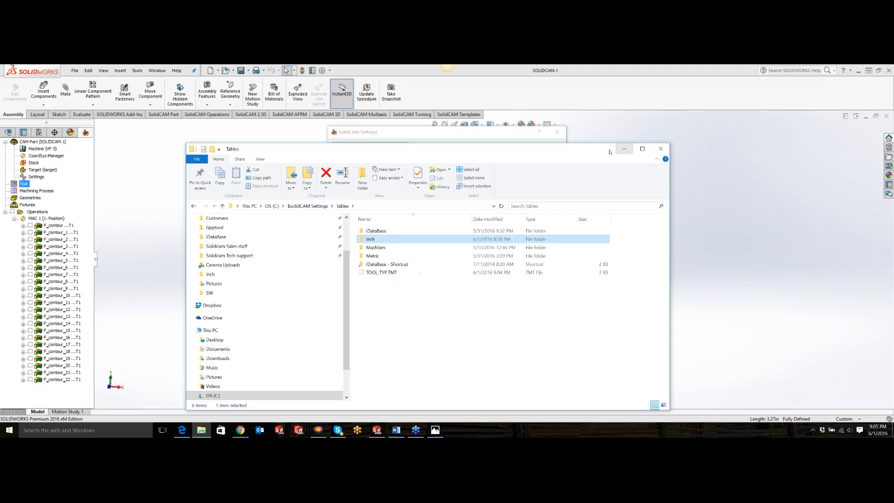
click(624, 148)
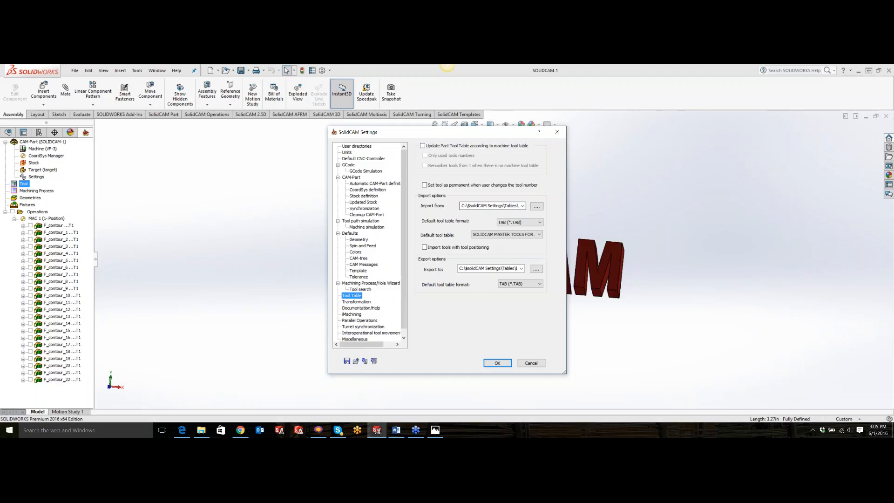
click(558, 132)
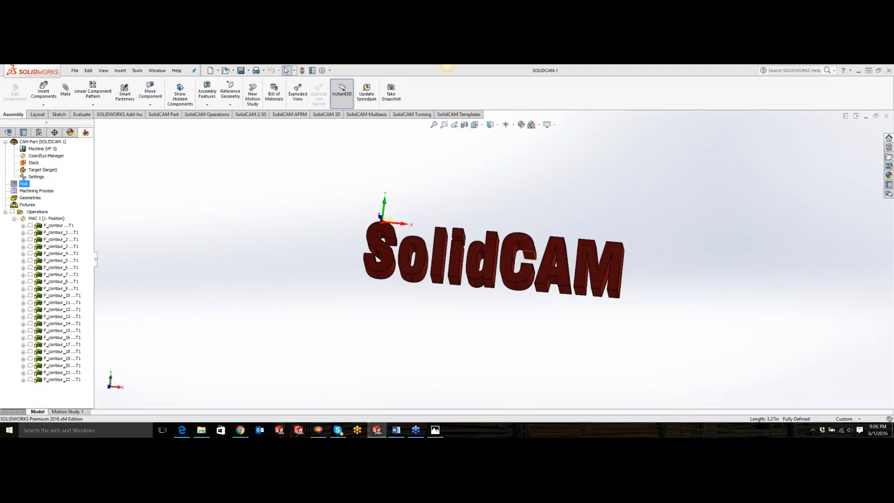
- Minimize SOLIDWORKS, open the SolidCAM Tell-a-Friend Program PDF from the desktop for viewing, and minimize it
click(858, 71)
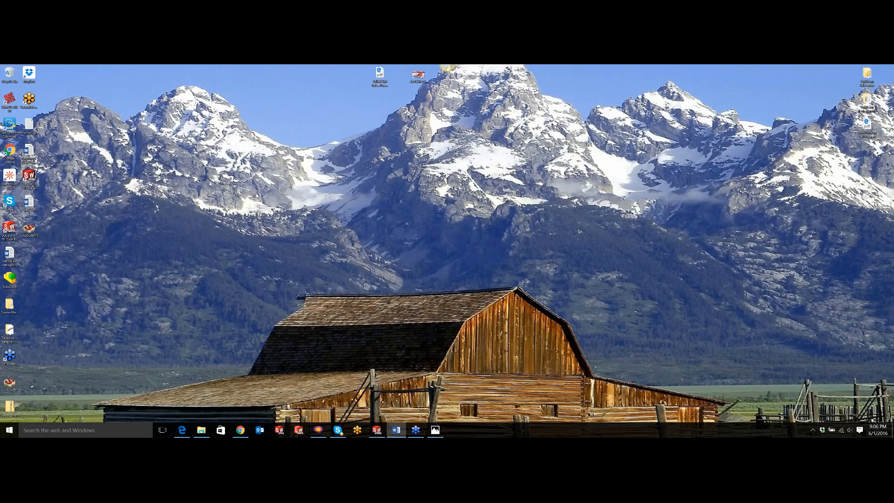
click(377, 78)
double_click(378, 78)
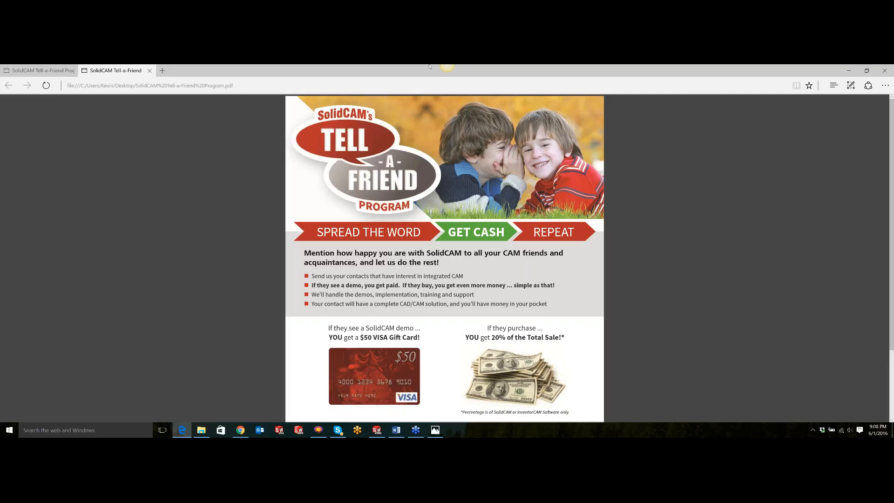
click(848, 71)
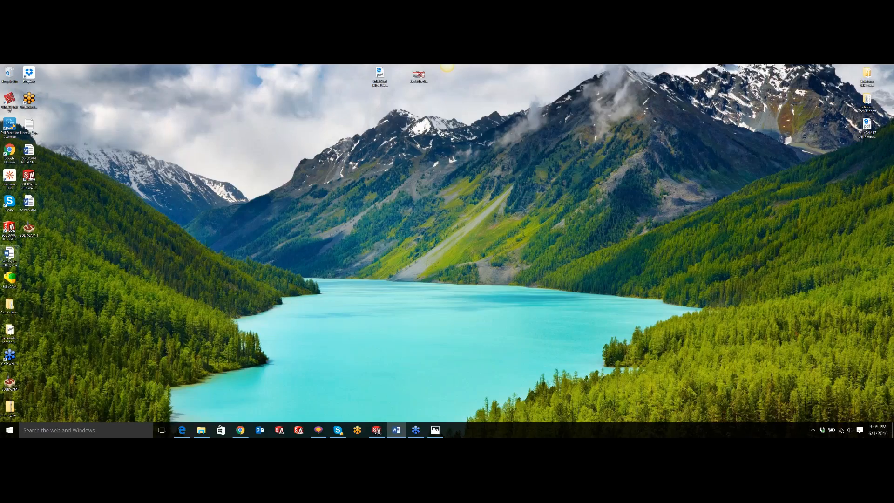
- Open the SolidCAM Night Class Agenda document in Word and bring its window into view
click(31, 207)
drag(1, 96, 301, 67)
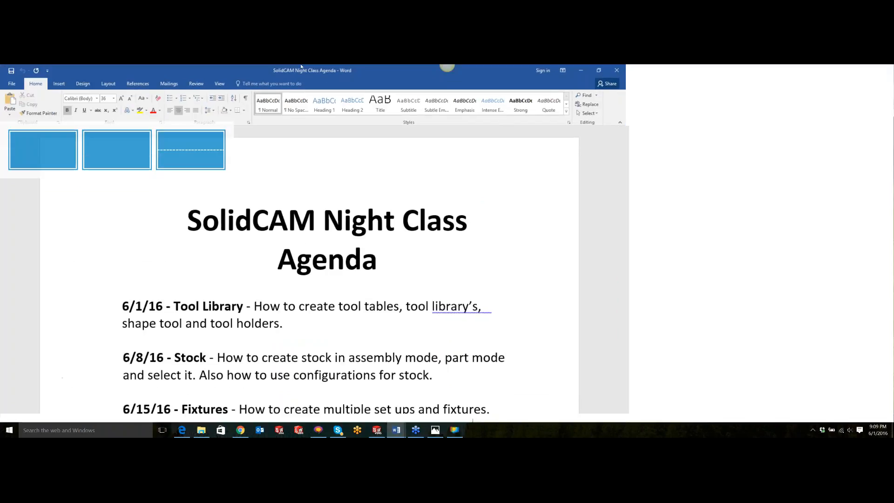